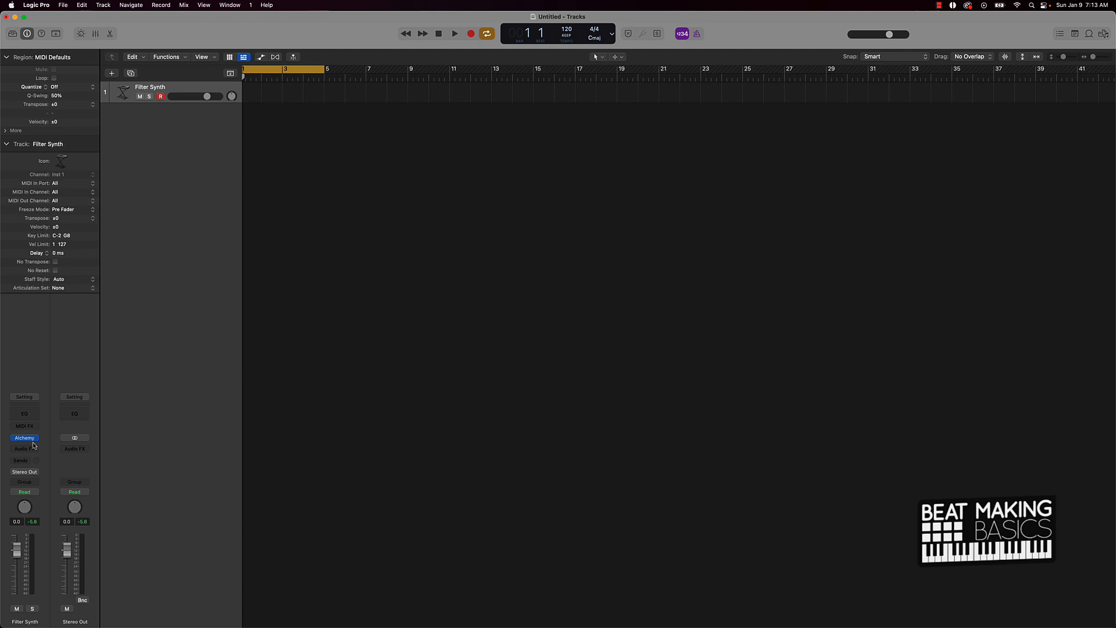
Step: Inspect the Alchemy instrument loaded on the Filter Synth track and close its window
left_click(25, 437)
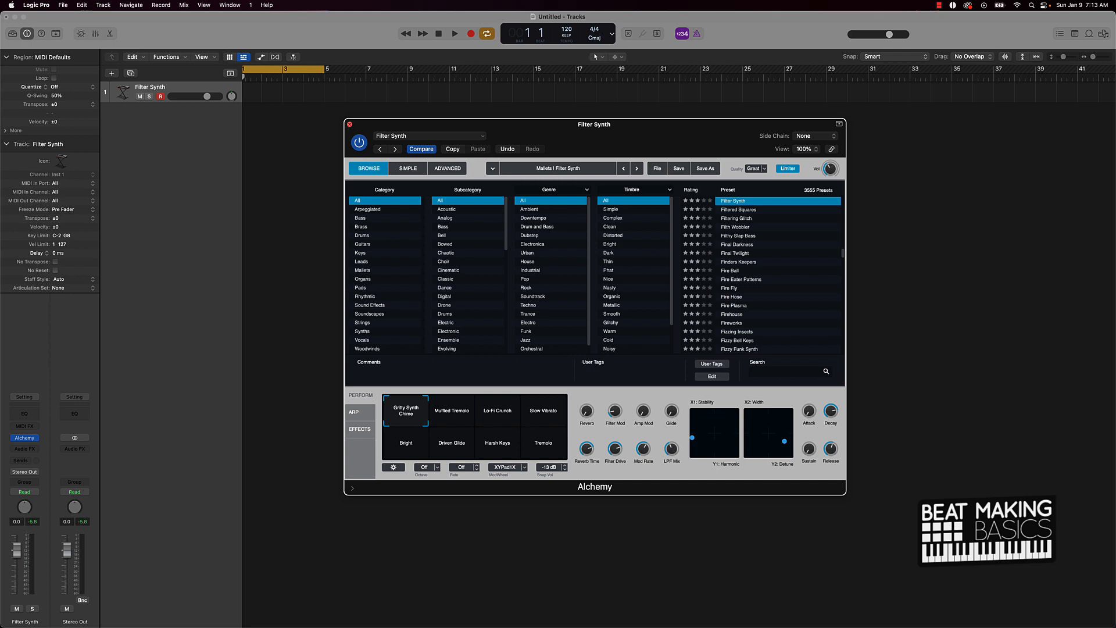
left_click(349, 125)
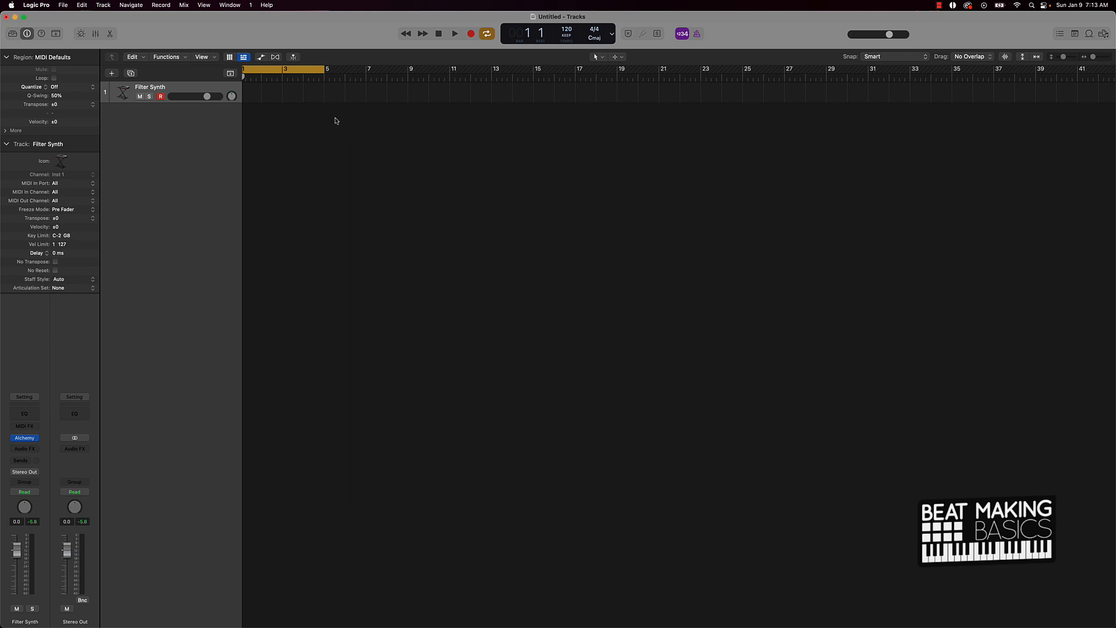
Step: Open the Piano Roll for the Filter Synth track and enlarge the editor to nearly full height
left_click(114, 35)
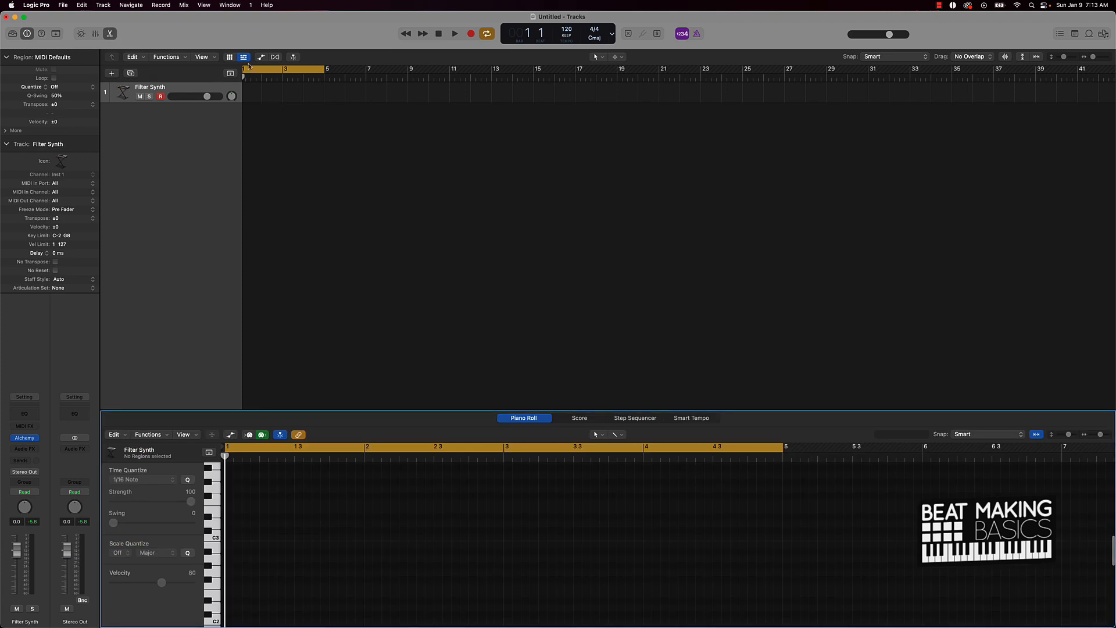
left_click_drag(407, 411, 432, 109)
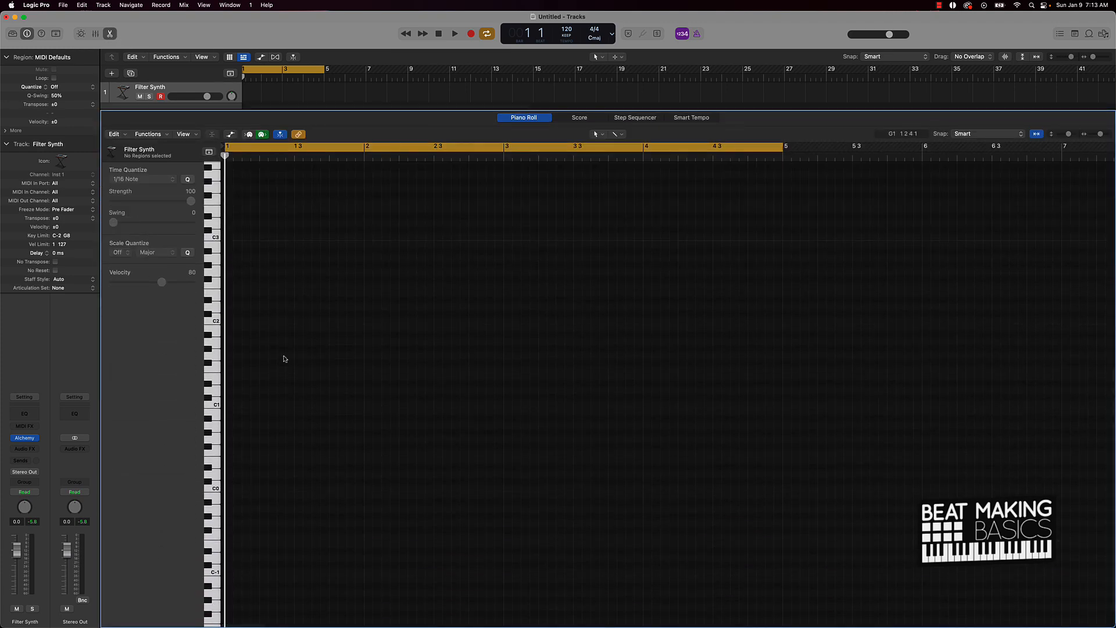
scroll(286, 356, "right", 5)
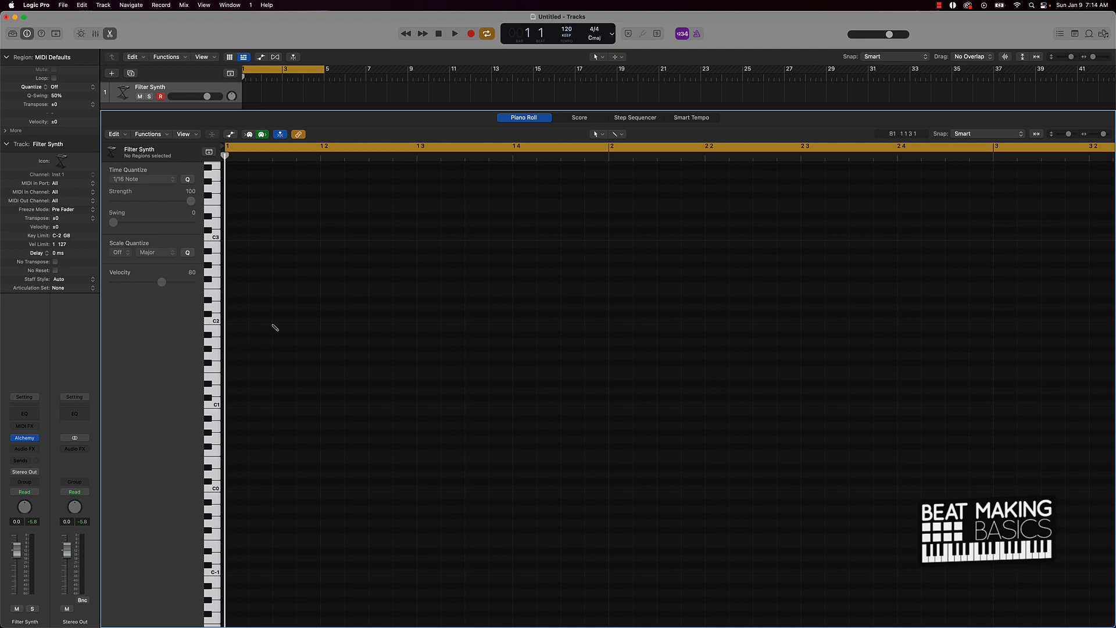
Step: Draw six notes half a beat apart from the start of bar 1: G1, D2, D#2, G2, A#2 and A2
left_click(209, 357)
left_click(210, 357)
left_click(230, 356)
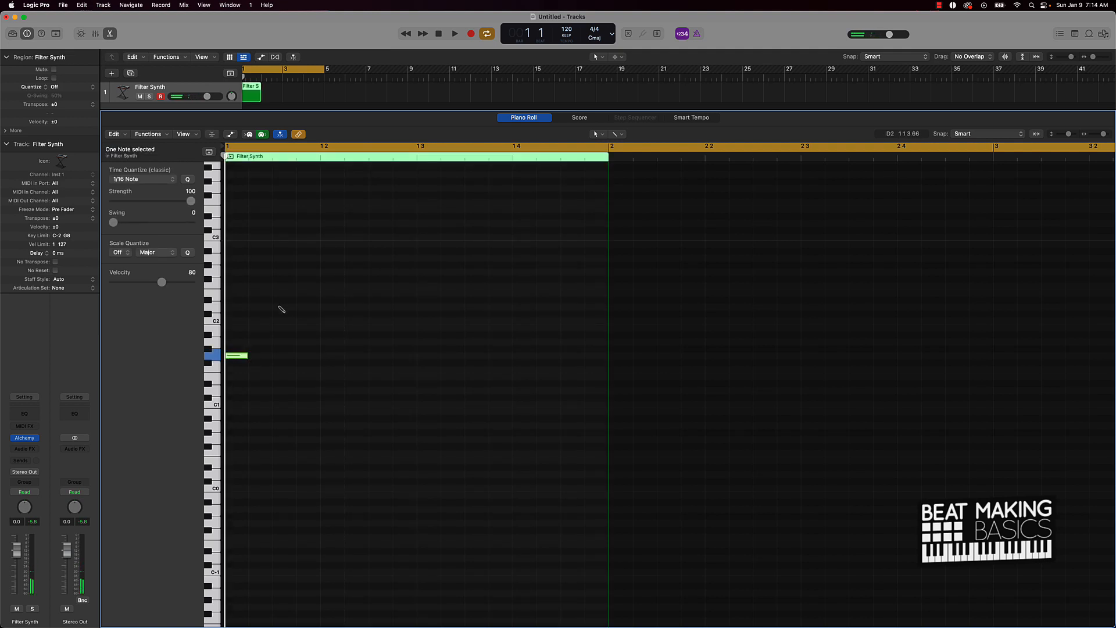
left_click(279, 307)
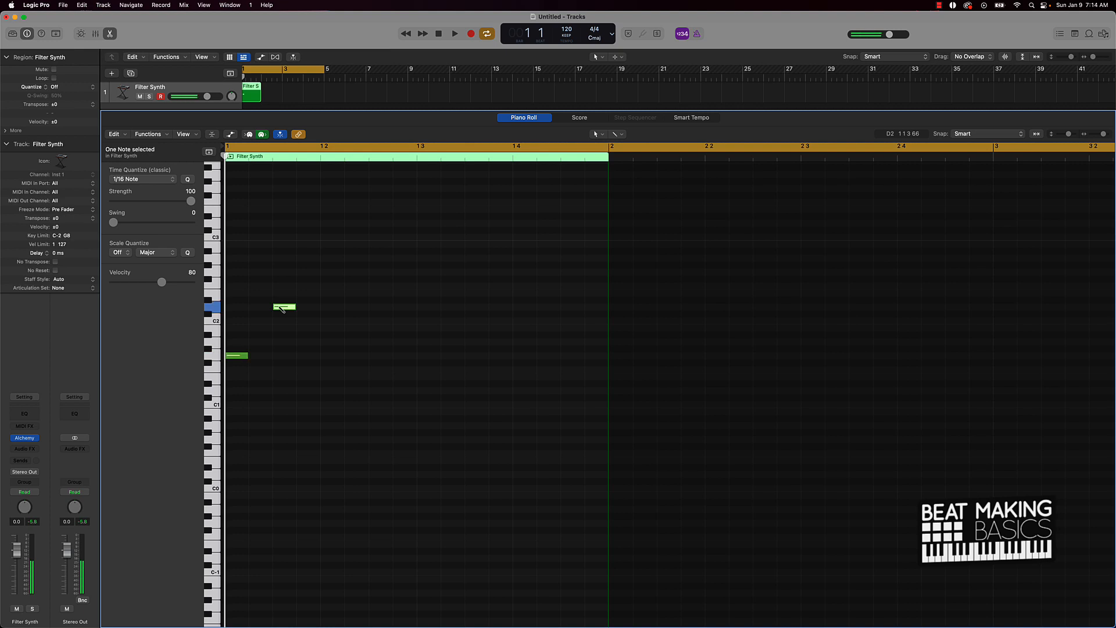
left_click(326, 300)
left_click(375, 271)
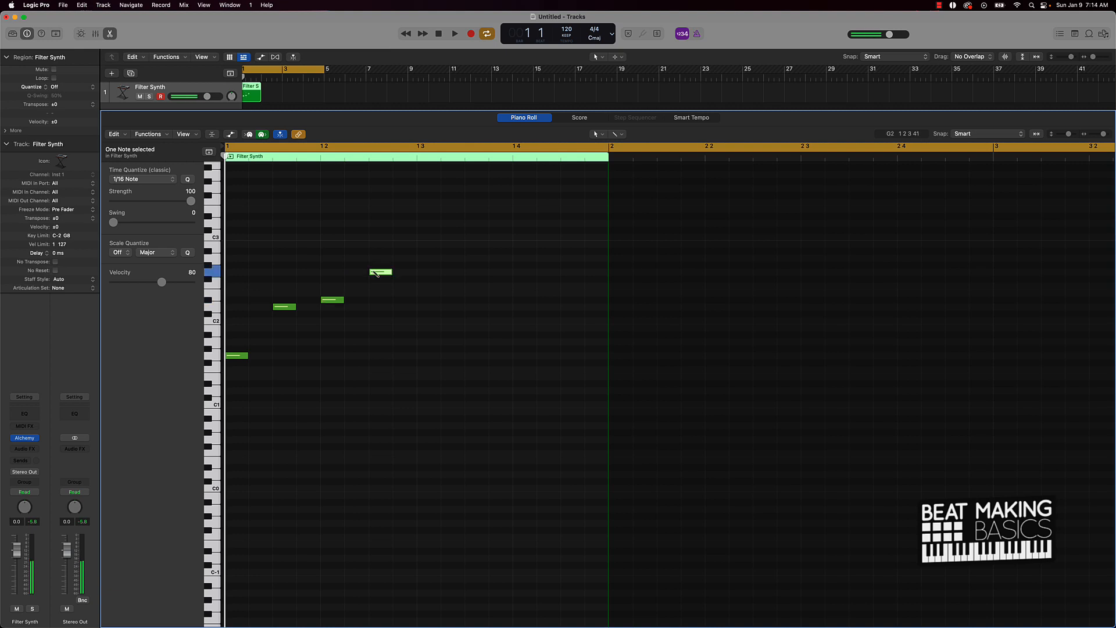
left_click(425, 251)
left_click(472, 258)
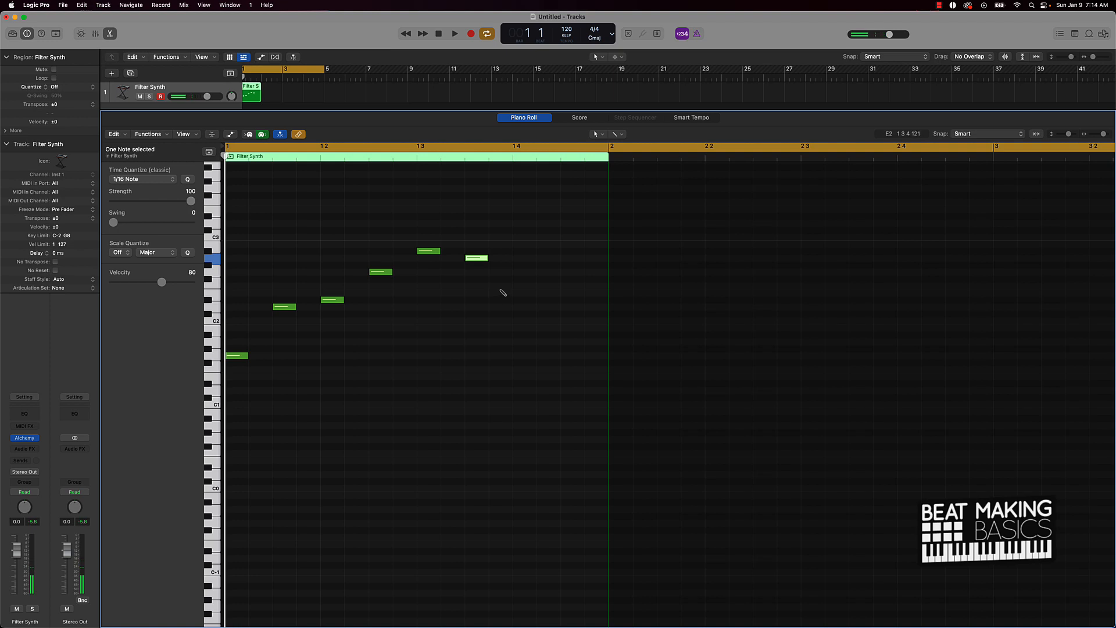
Step: Complete bar 1 with D#2 on beat 4, D2 half a beat after it, and A#1 on the final sixteenth
left_click(517, 294)
left_click_drag(517, 295, 569, 312)
left_click(568, 321)
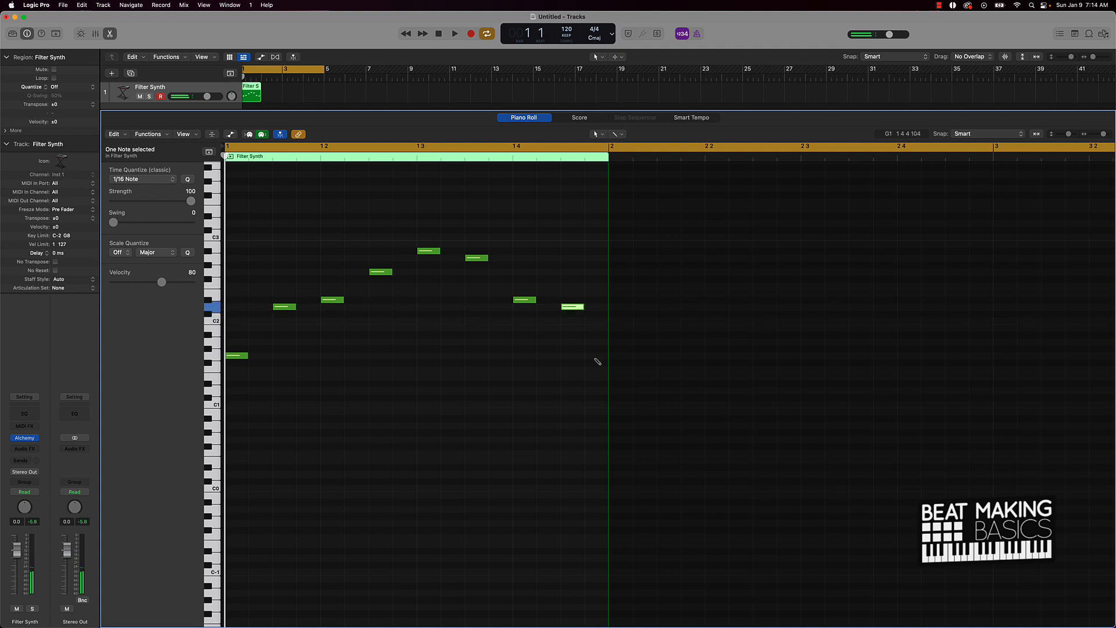
left_click(596, 356)
left_click_drag(595, 357, 596, 340)
left_click(537, 357)
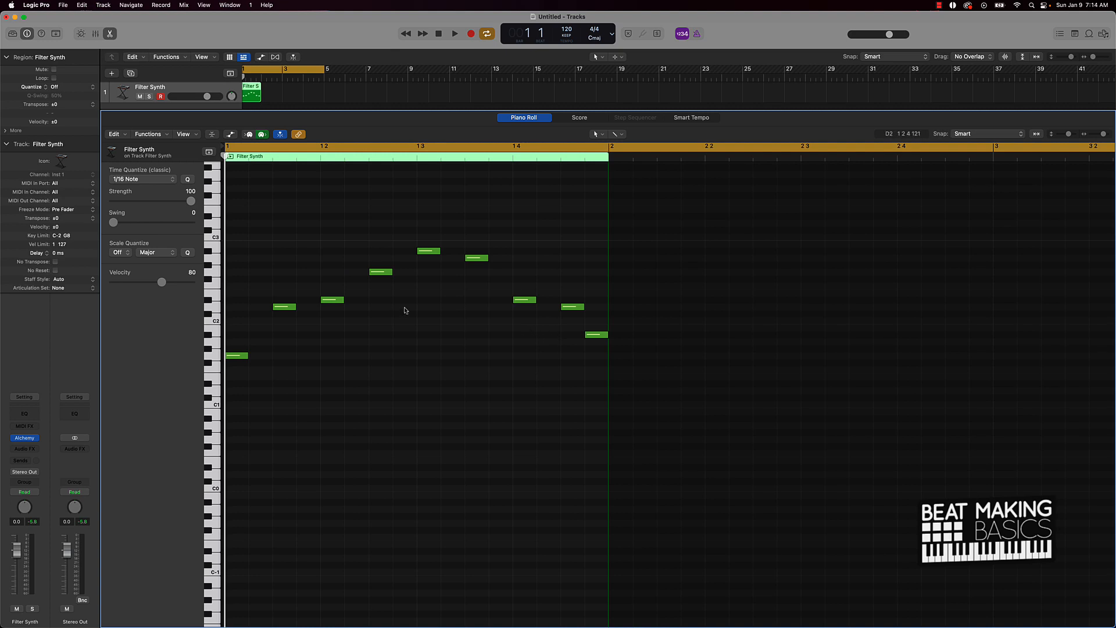
Step: Play the melody back and delete its last note, the A#1 at the end of bar 1
key("space")
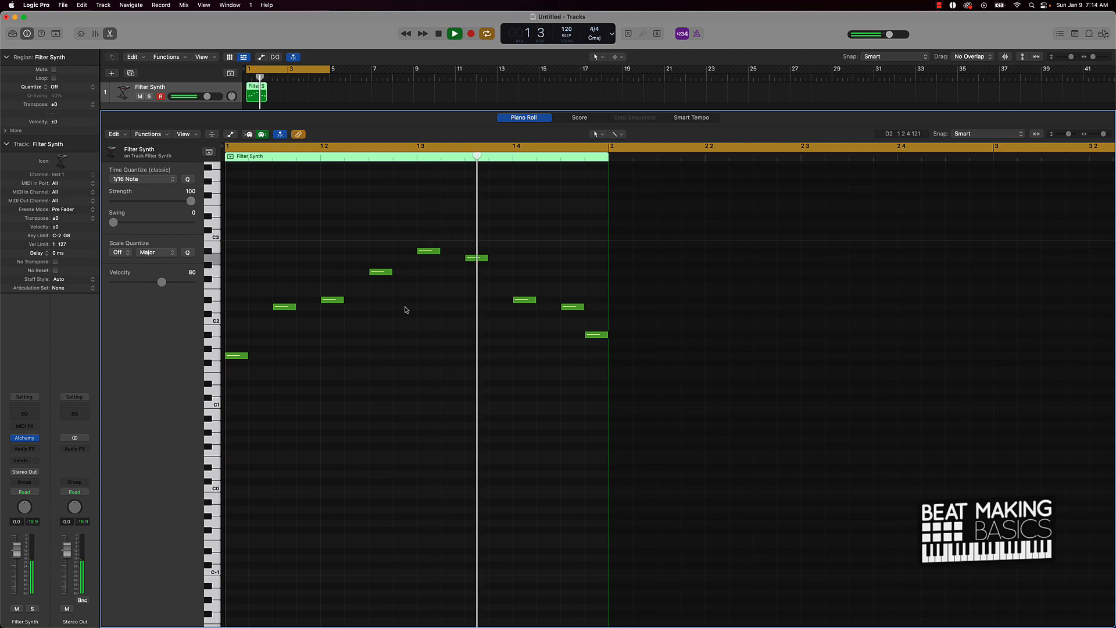
key("space")
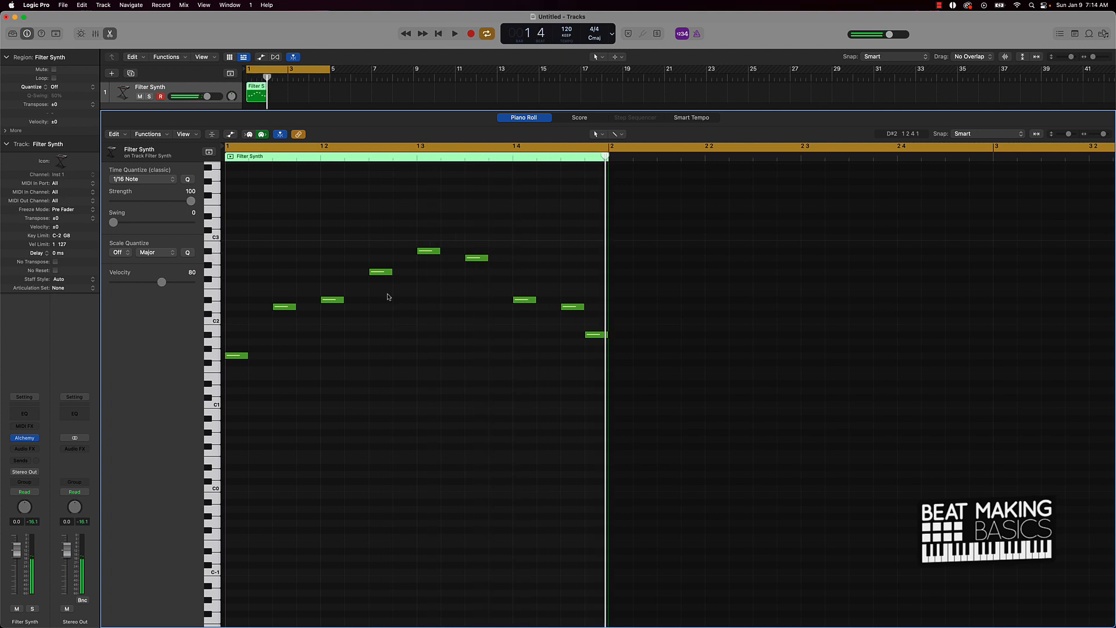
left_click(593, 335)
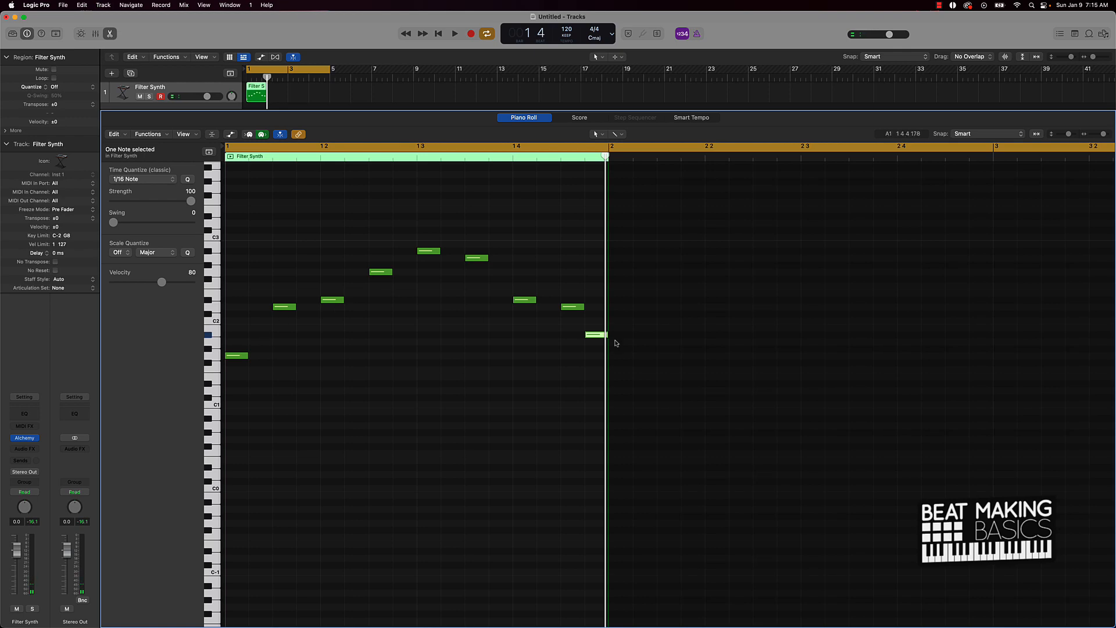
key("Delete")
Step: Repeat the one-bar Filter Synth region to fill bars 1 to 4 and join the four regions into one
mouse_move(252, 99)
left_mouse_down()
mouse_move(315, 96)
mouse_move(235, 90)
left_mouse_up()
left_click(335, 98)
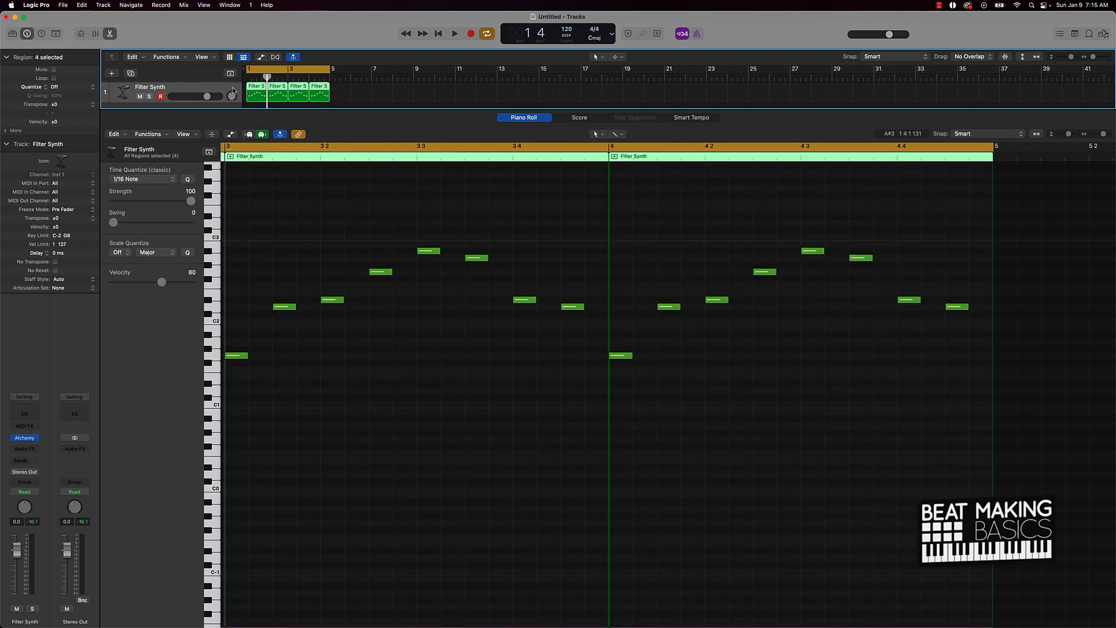
key("super+j")
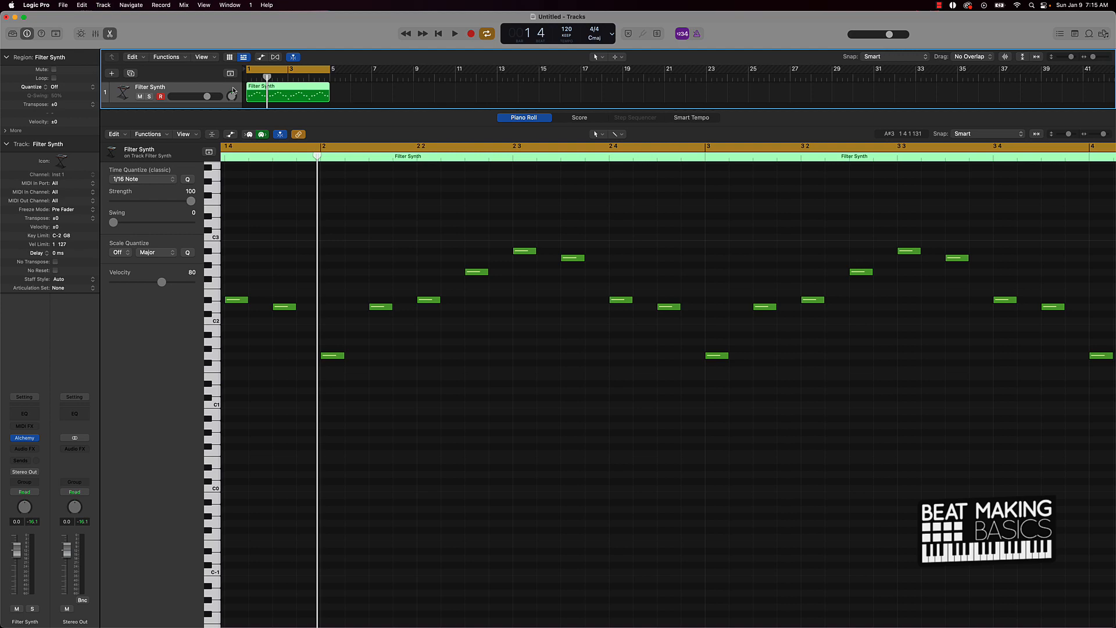
Step: Play the joined region and lower the last note of bar 4 to C2
key("space")
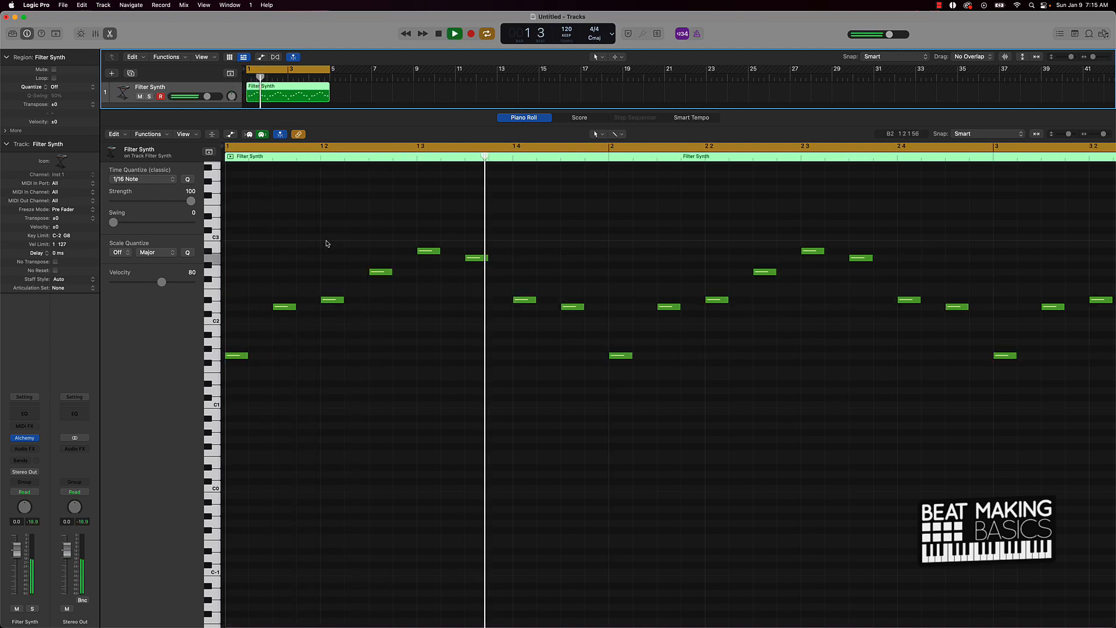
scroll(596, 363, "right", 5)
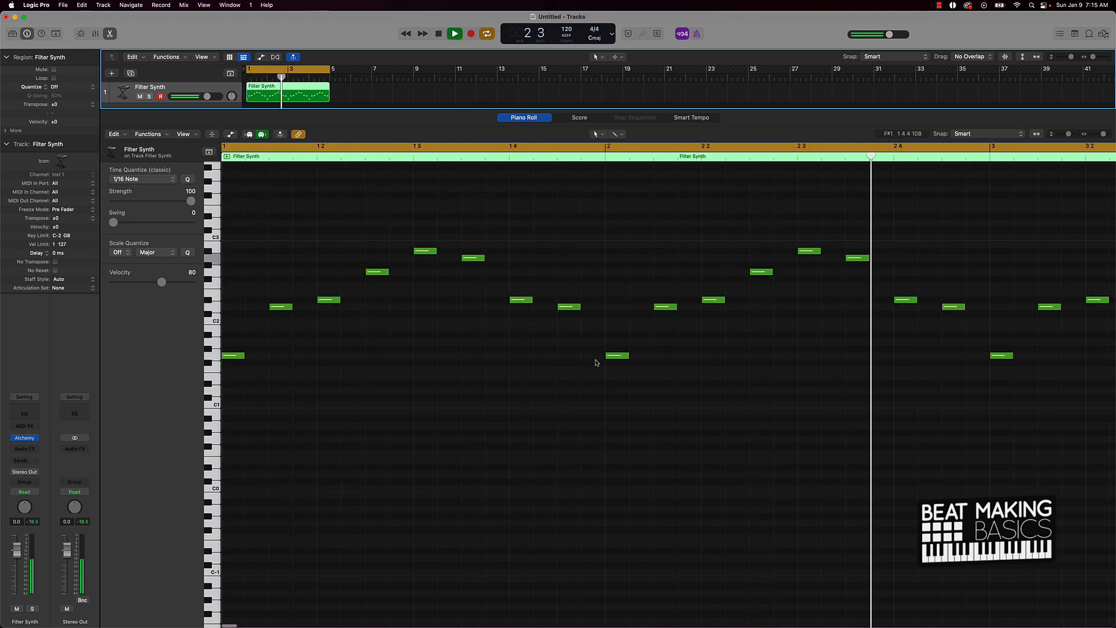
scroll(560, 356, "right", 20)
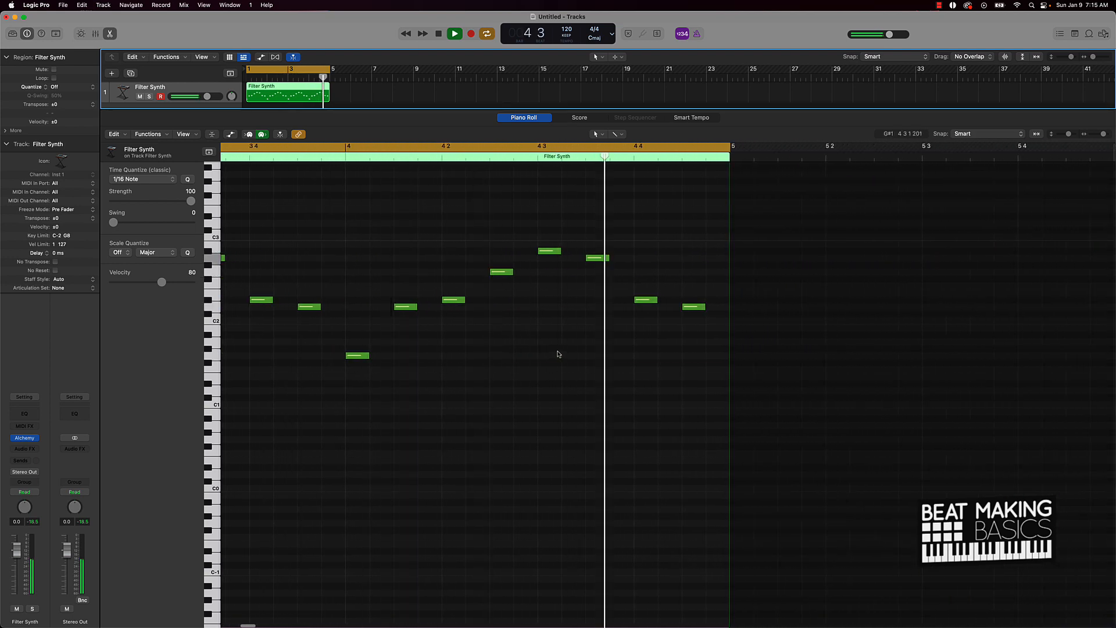
key("space")
left_click_drag(689, 307, 689, 323)
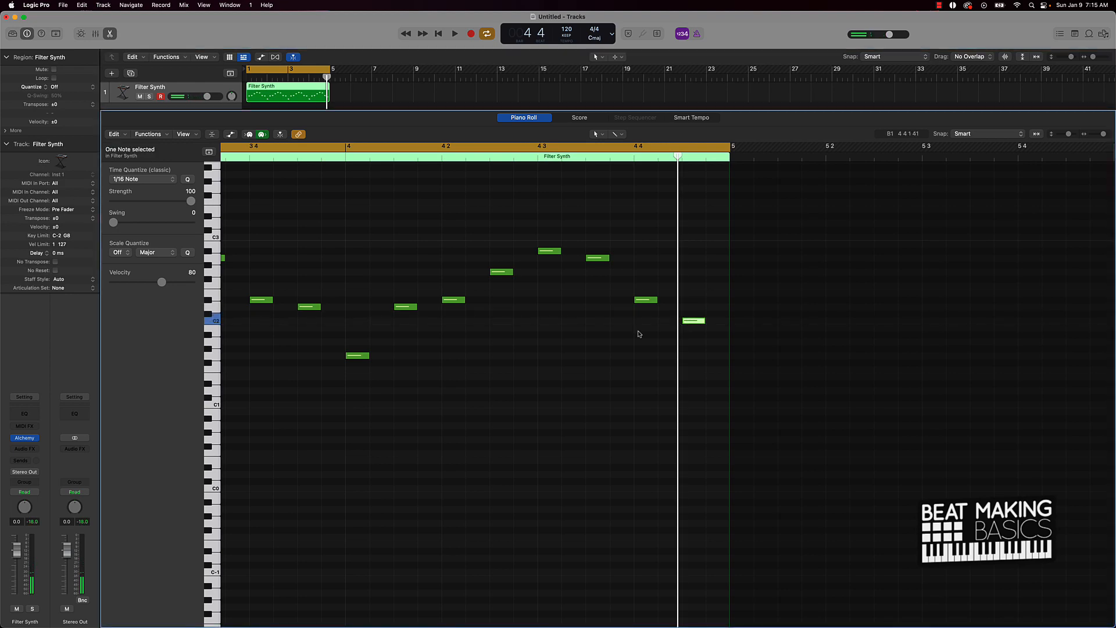
left_click(638, 332)
Step: Close the Piano Roll and insert the stereo Slate Digital Murda Melodies effect on the Filter Synth track
scroll(617, 329, "down", 8)
scroll(541, 322, "down", 4)
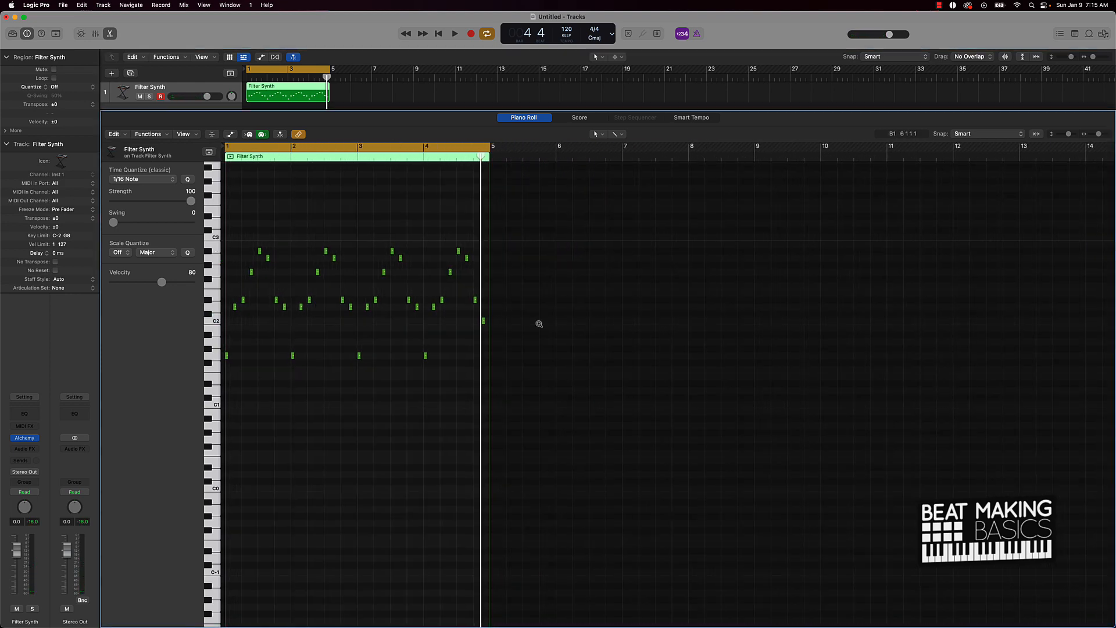
scroll(523, 319, "down", 6)
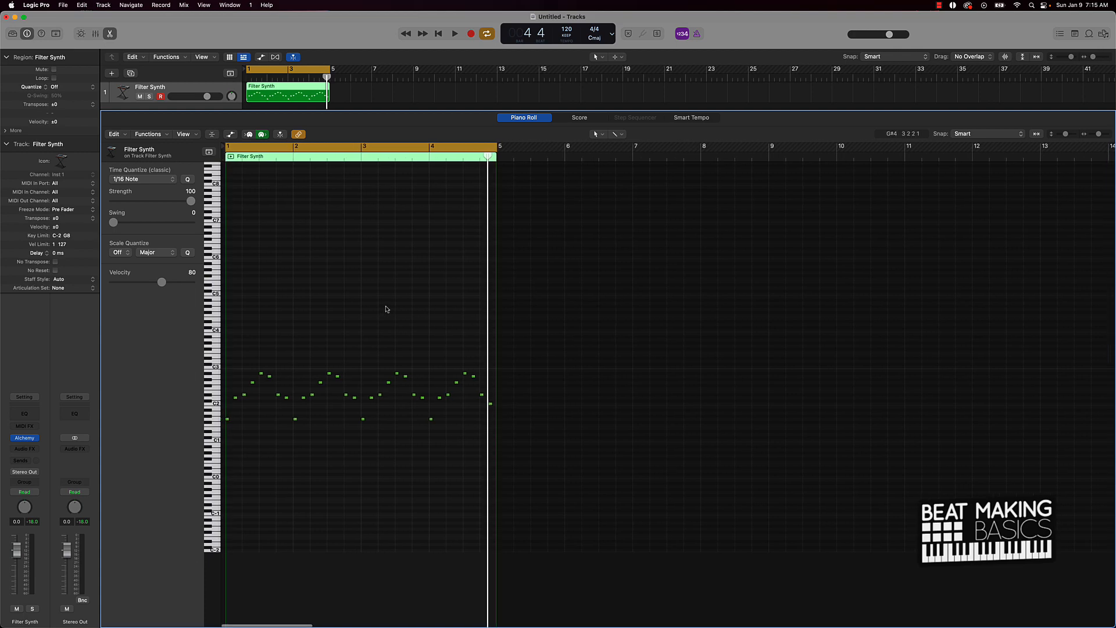
key("p")
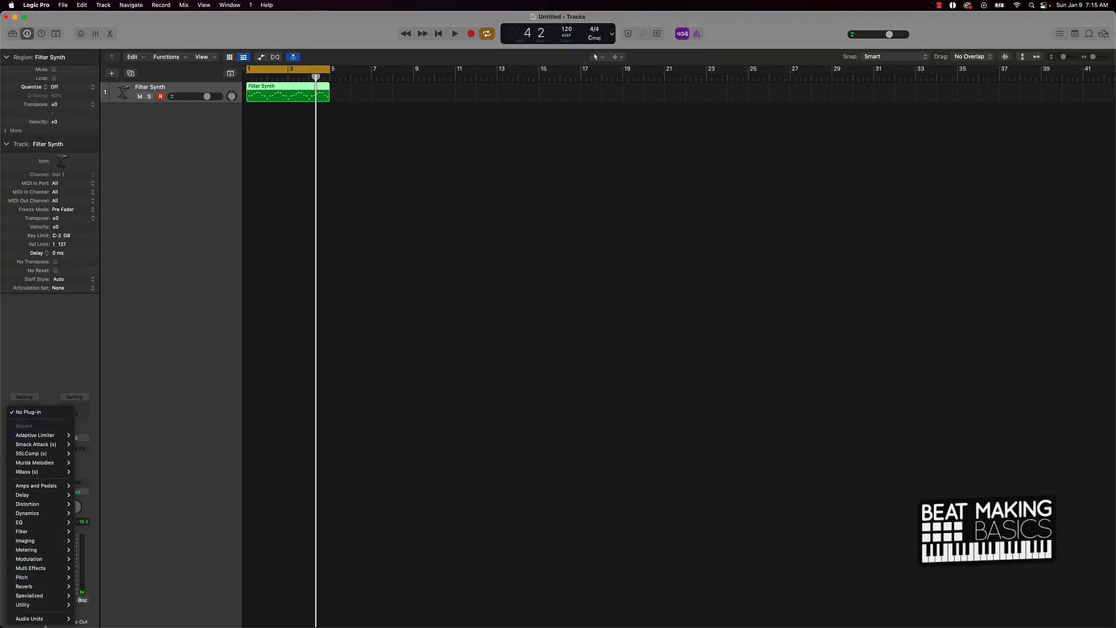
mouse_move(40, 620)
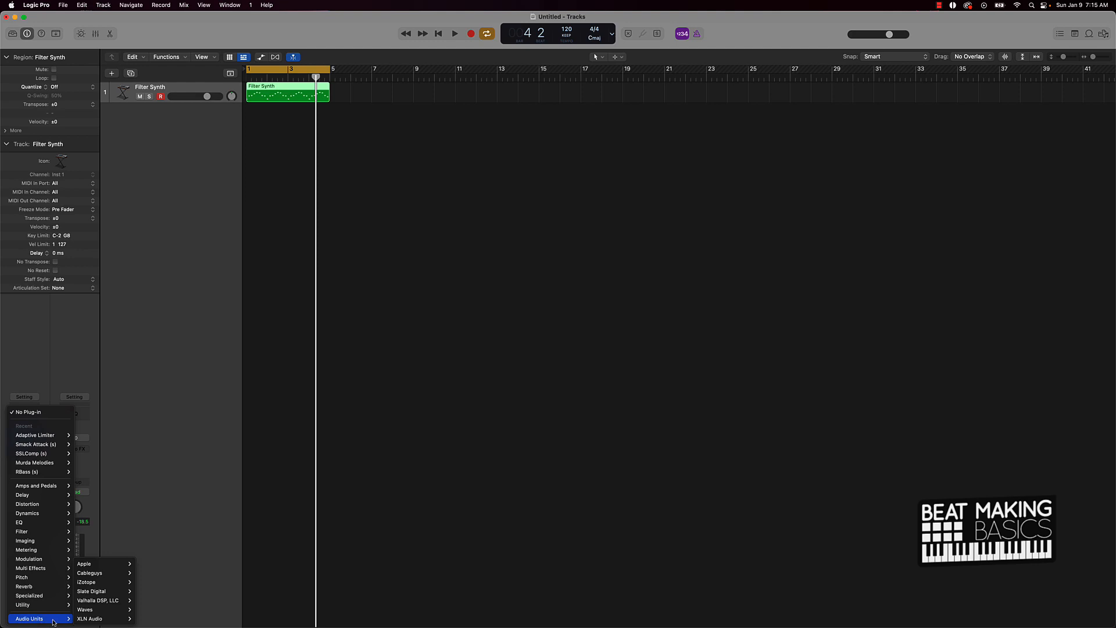
mouse_move(98, 583)
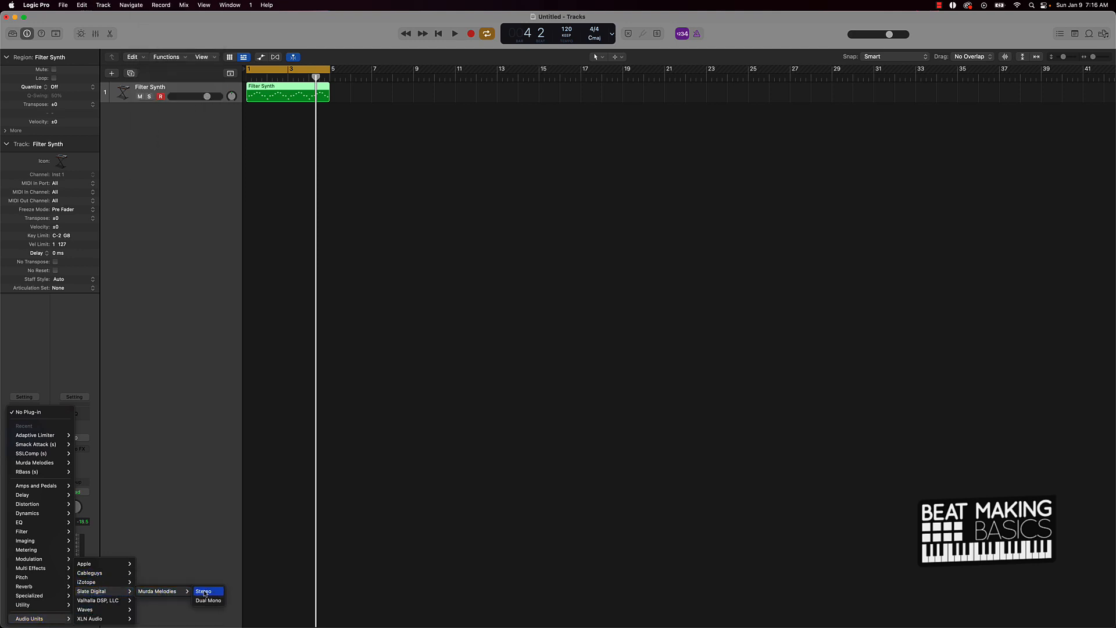
left_click(204, 592)
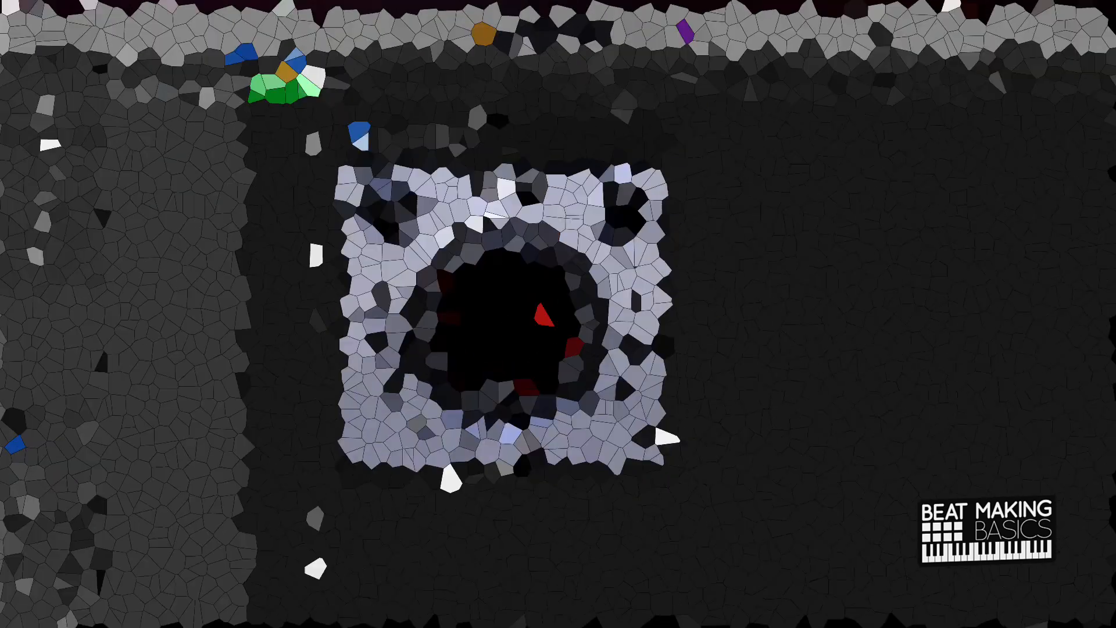
Step: Browse the Murda Melodies presets, load Dark and Low from the Lofi group, and play the melody through it
left_click(416, 164)
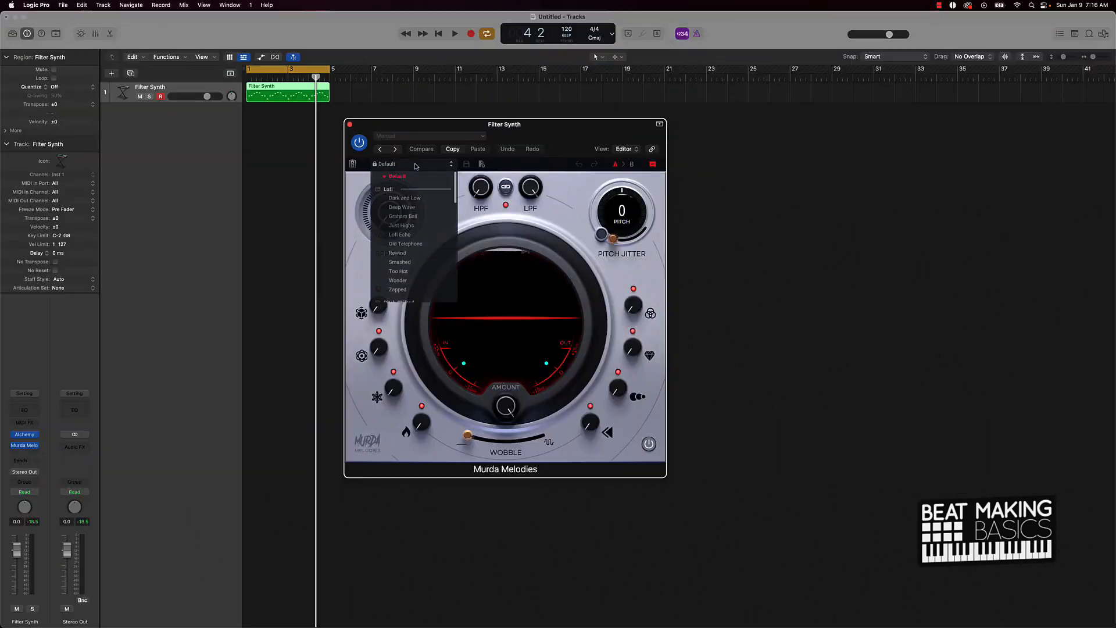
scroll(405, 226, "down", 10)
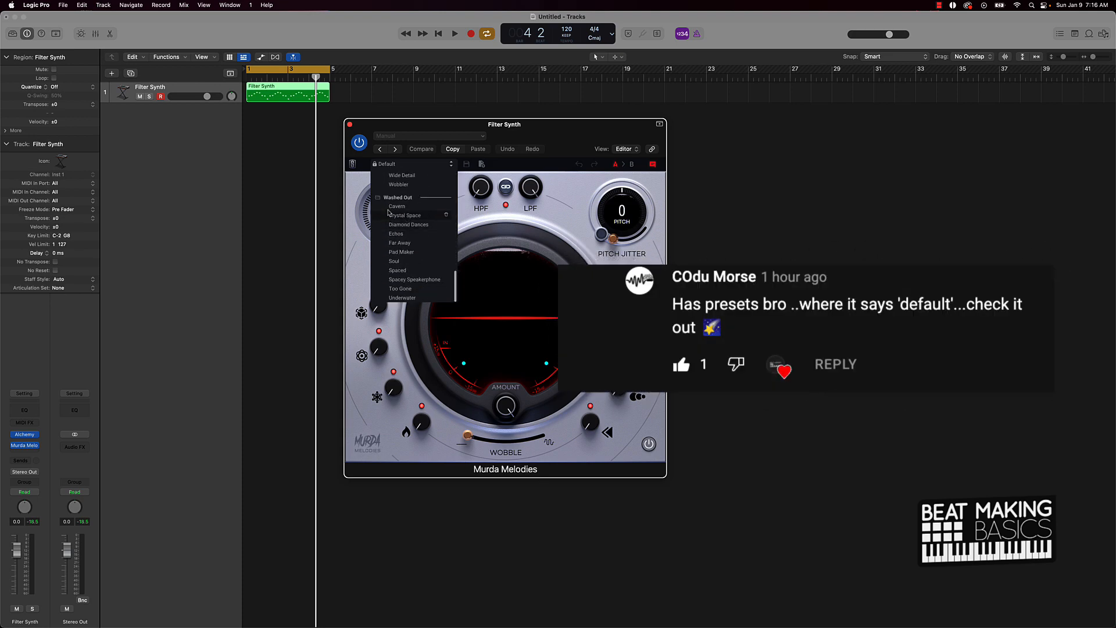
left_click(399, 165)
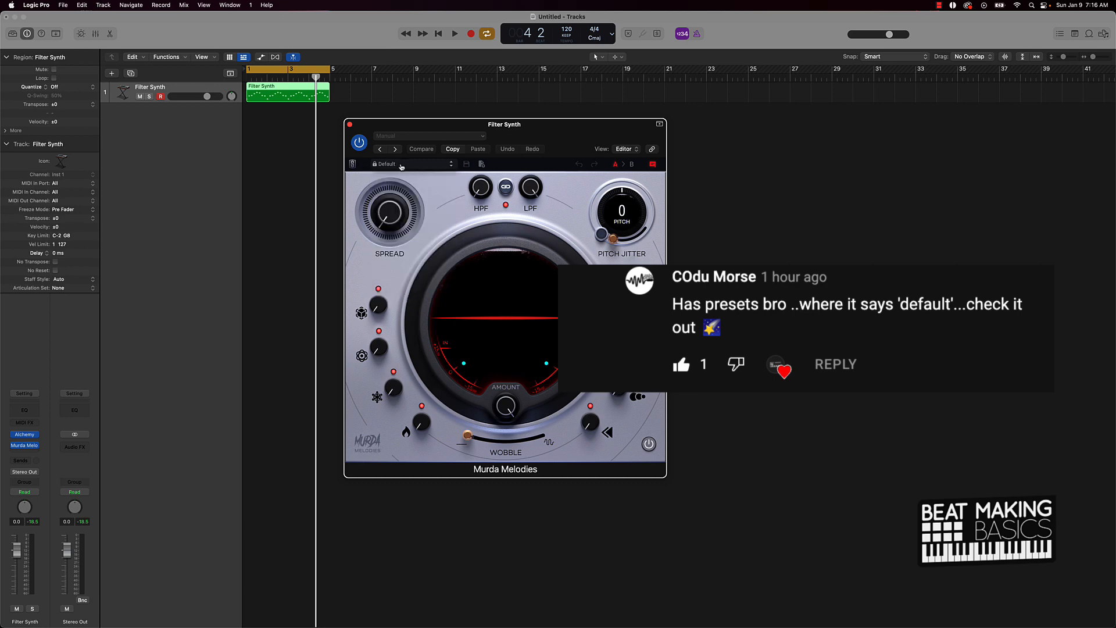
left_click(401, 165)
scroll(405, 254, "down", 10)
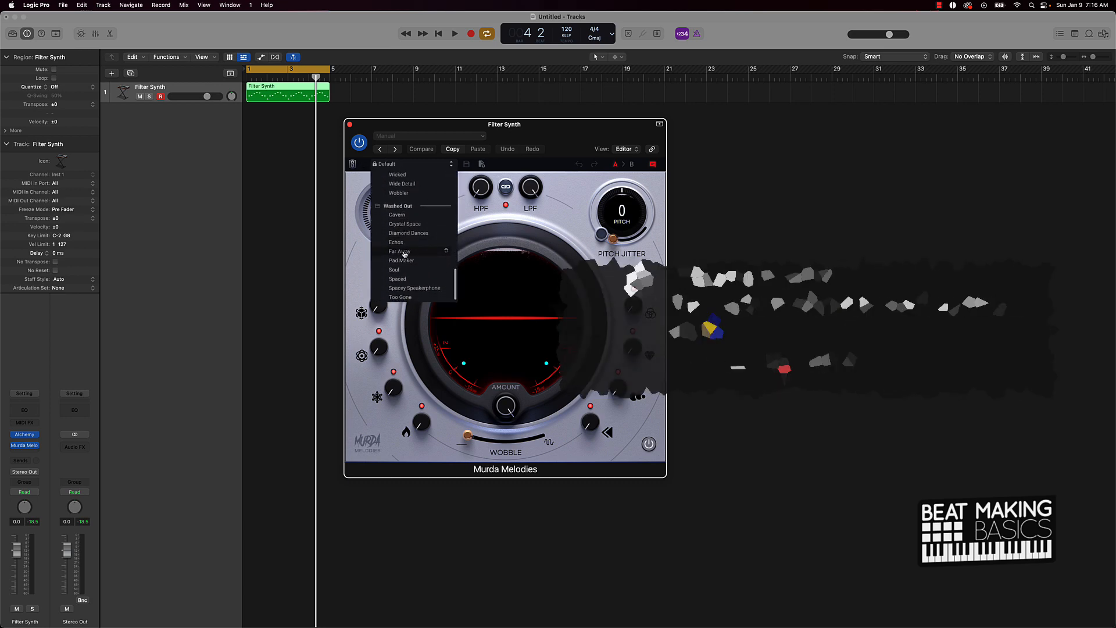
scroll(405, 254, "up", 10)
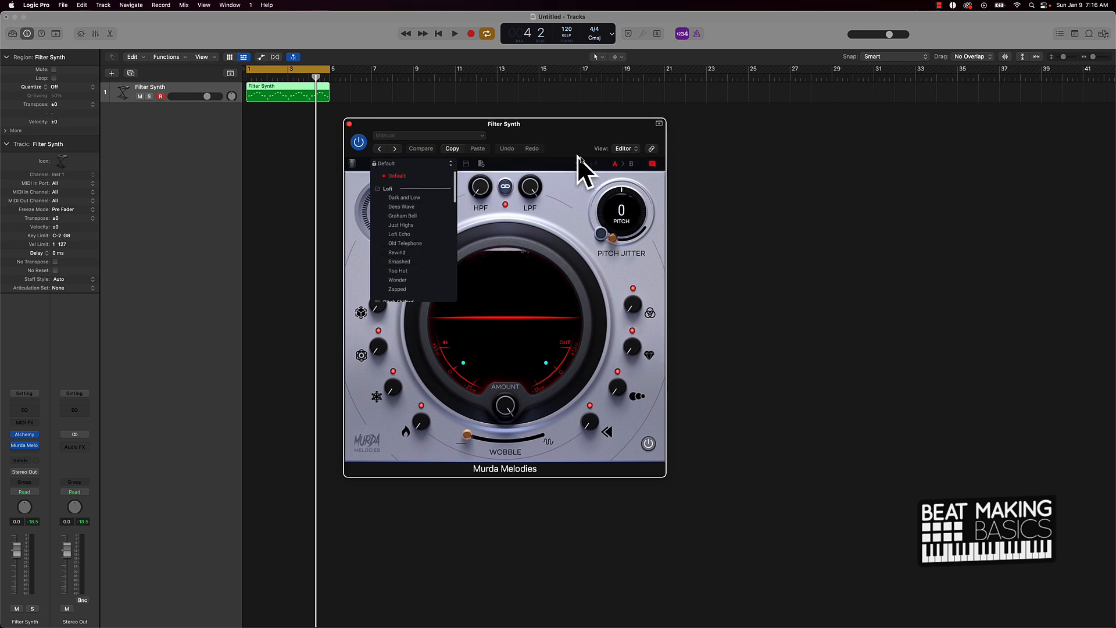
left_click(431, 136)
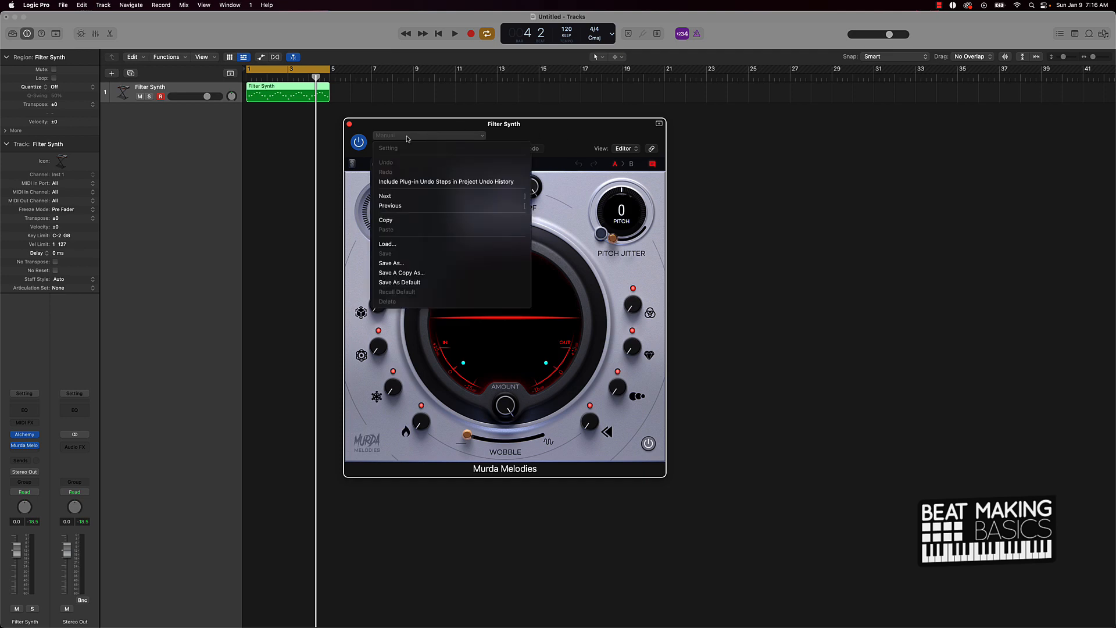
left_click(517, 140)
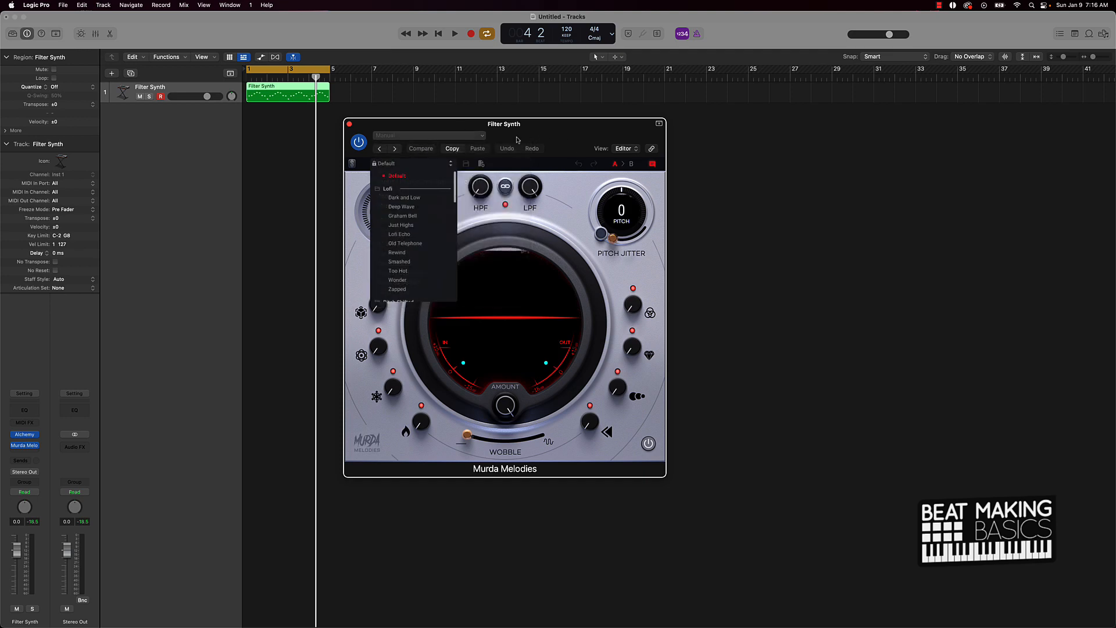
left_click(402, 197)
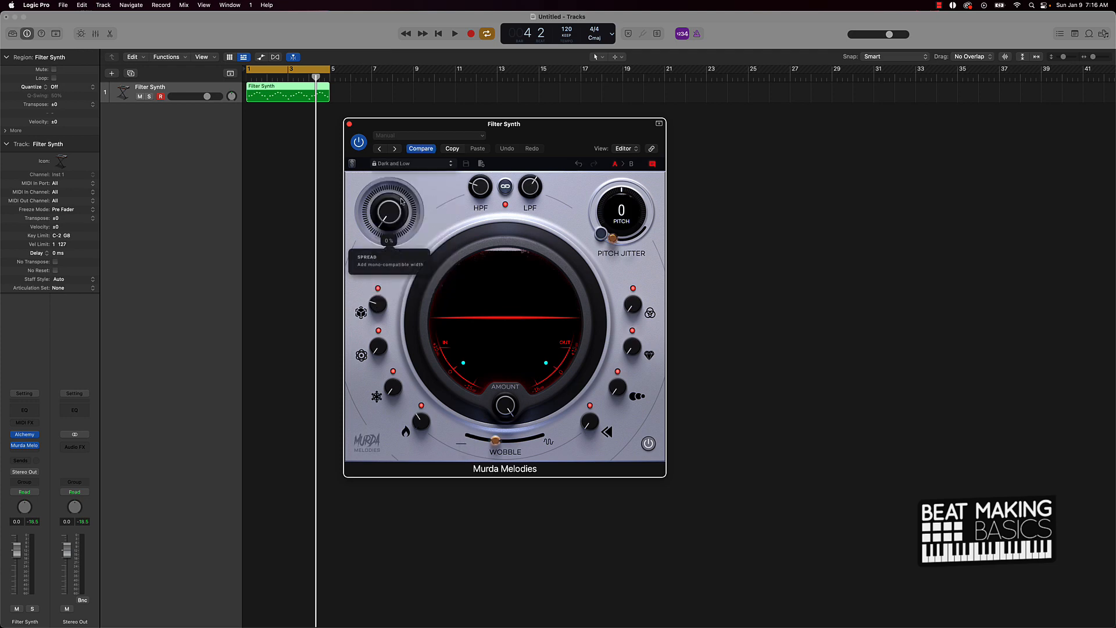
key("space")
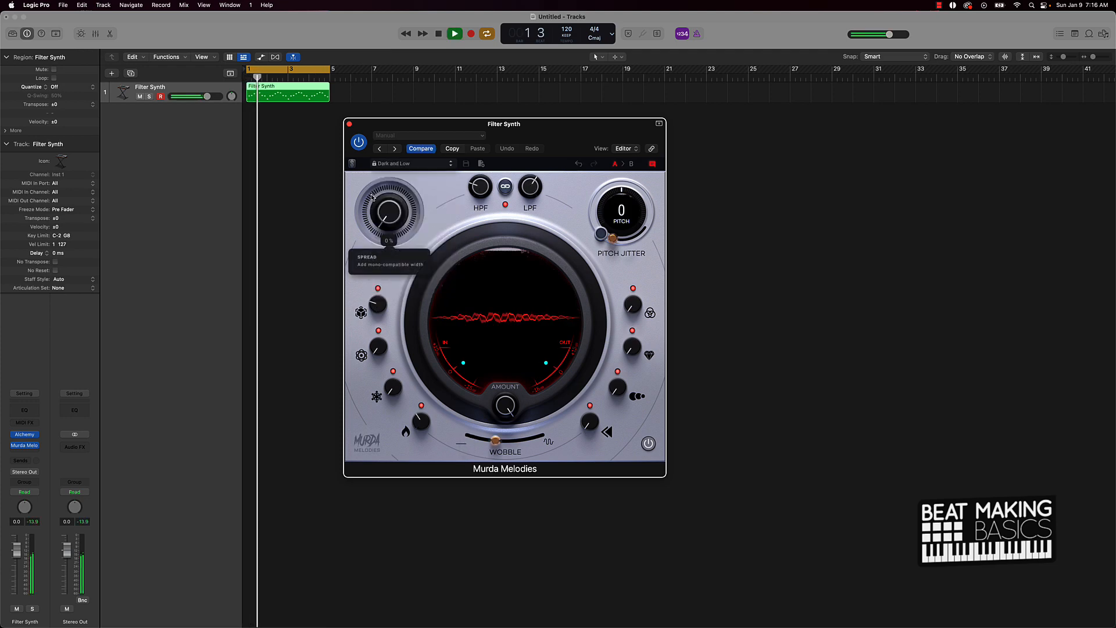
Step: Audition the Deep Wave and Graham Bell presets from the Lofi group in Murda Melodies while playing the melody
key("space")
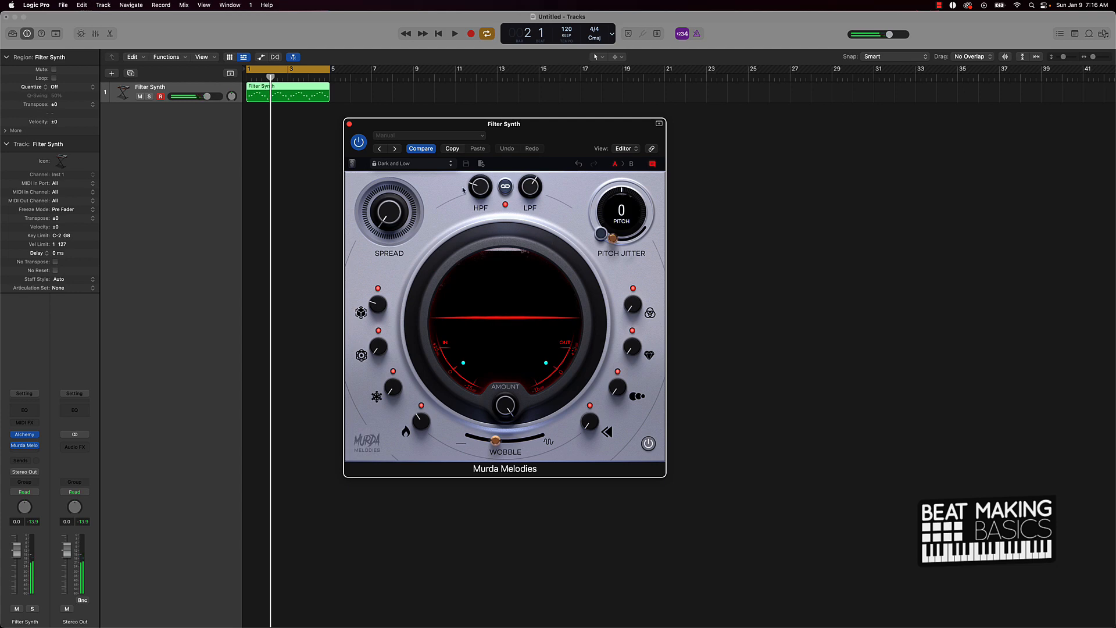
left_click(417, 166)
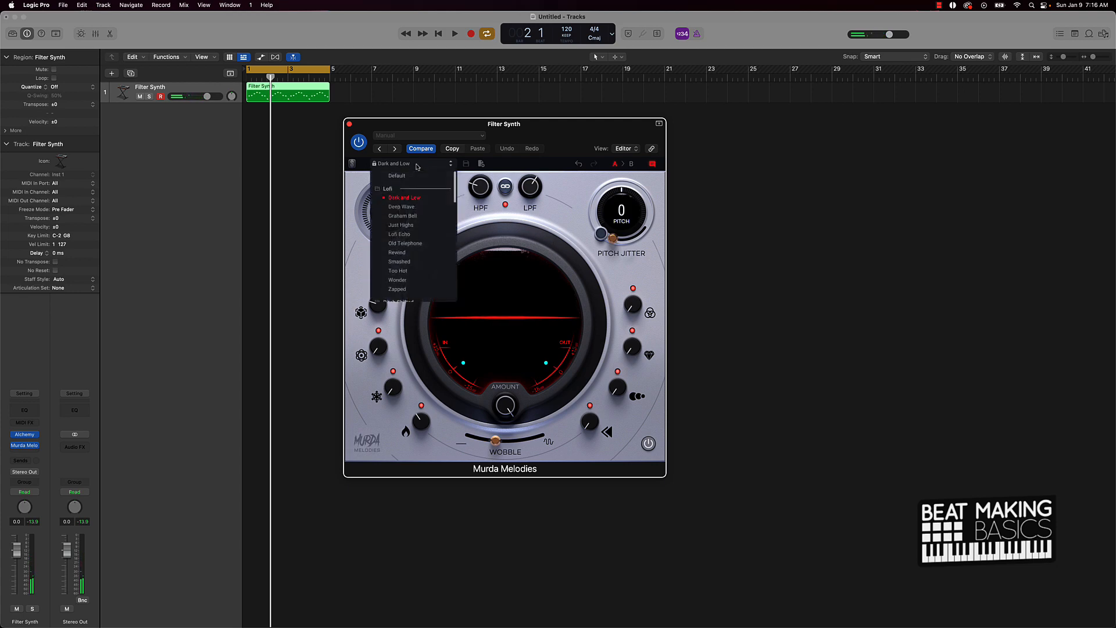
left_click(410, 207)
key("space")
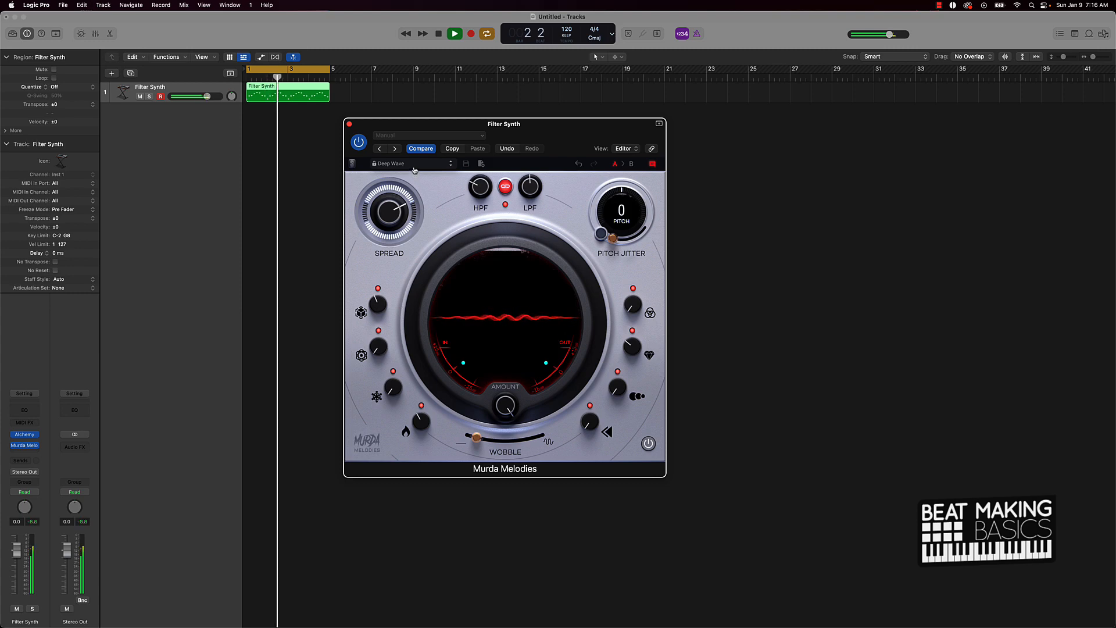
left_click(414, 165)
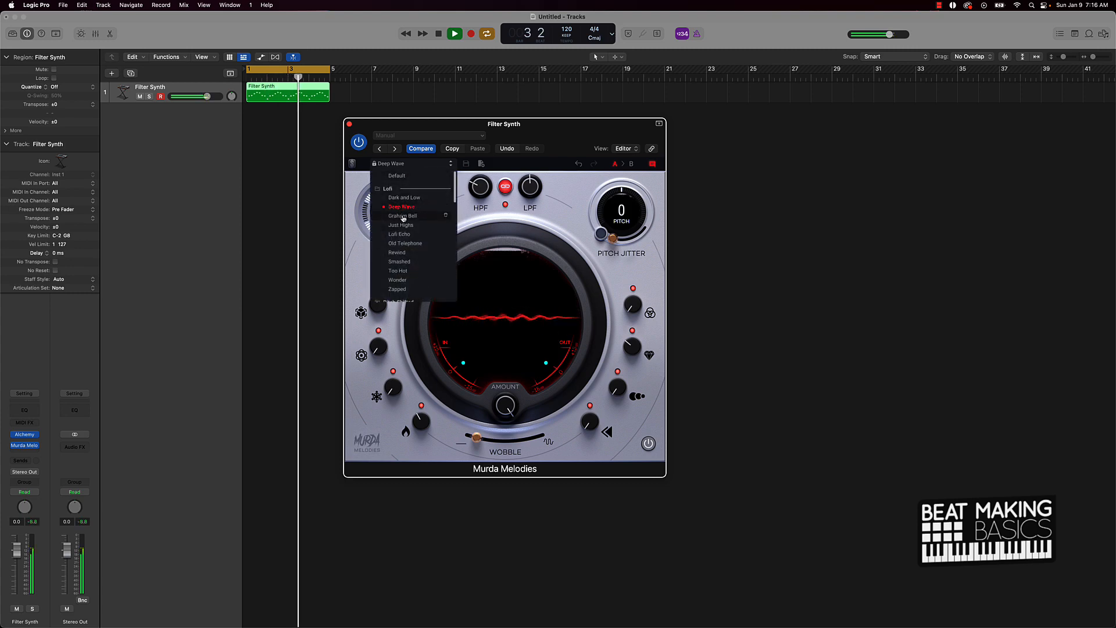
left_click(404, 216)
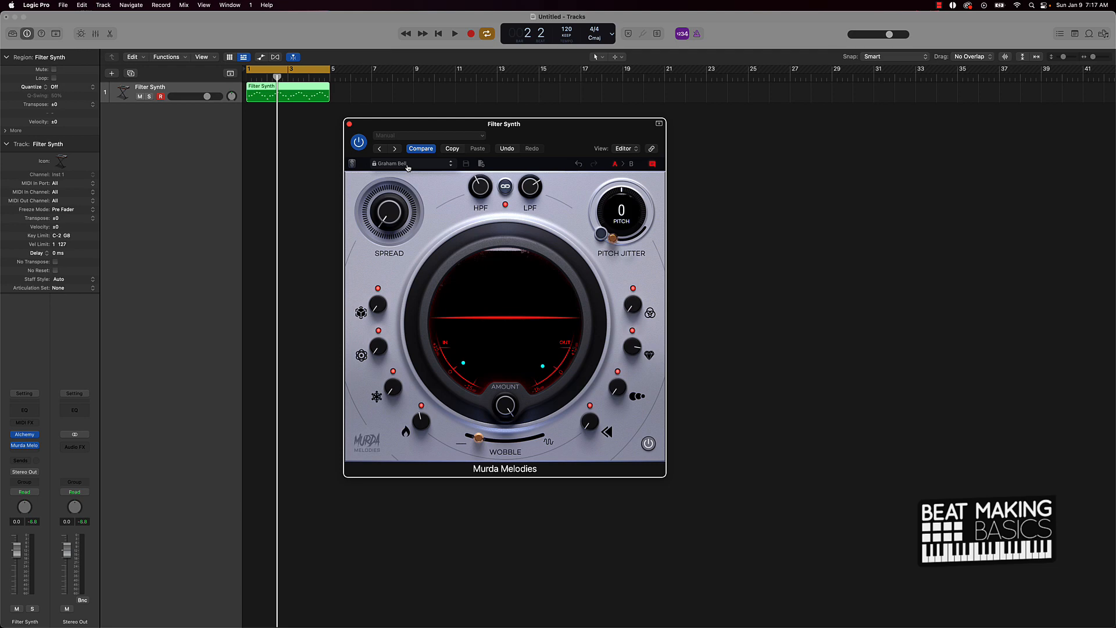
key("space")
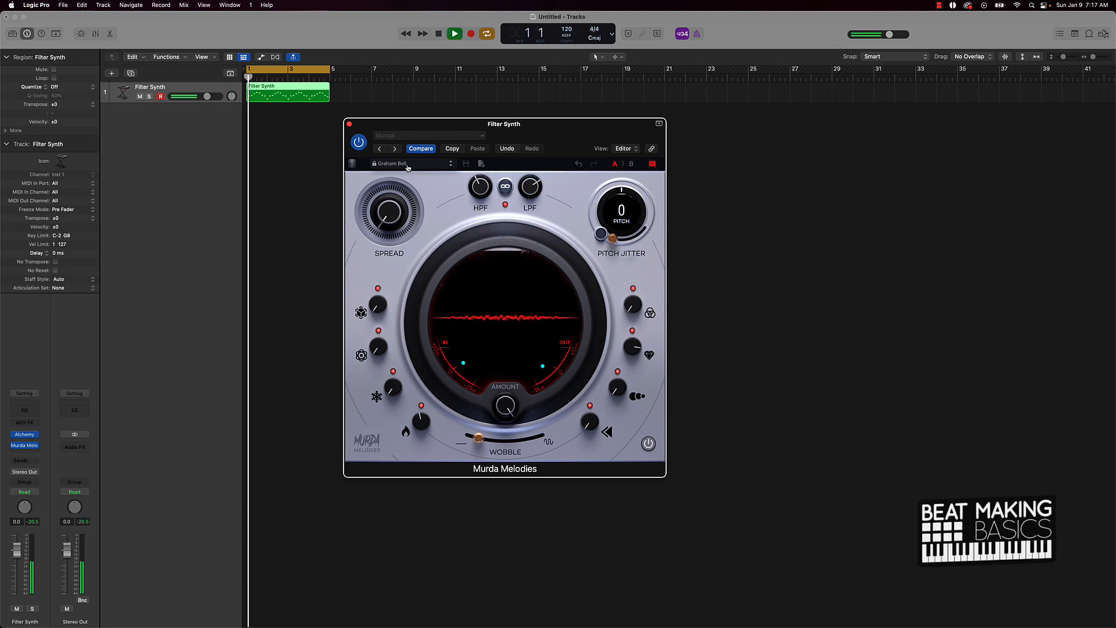
Step: Try the Just Highs and Lofi Echo presets from the Lofi group on the playing melody
left_click(408, 164)
left_click(404, 226)
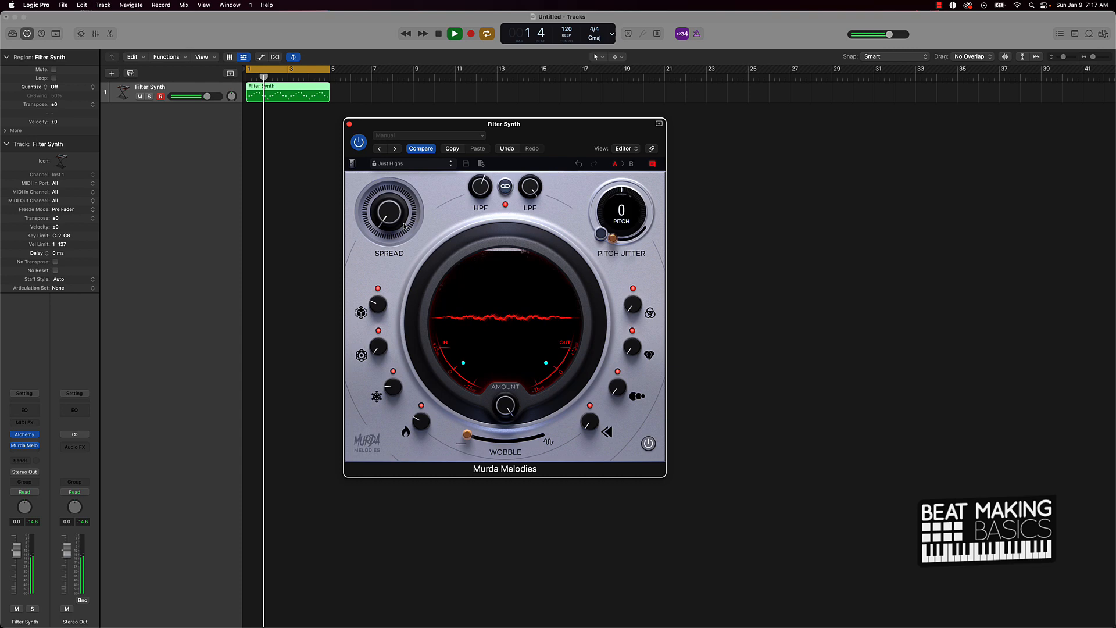
left_click(407, 164)
left_click(402, 234)
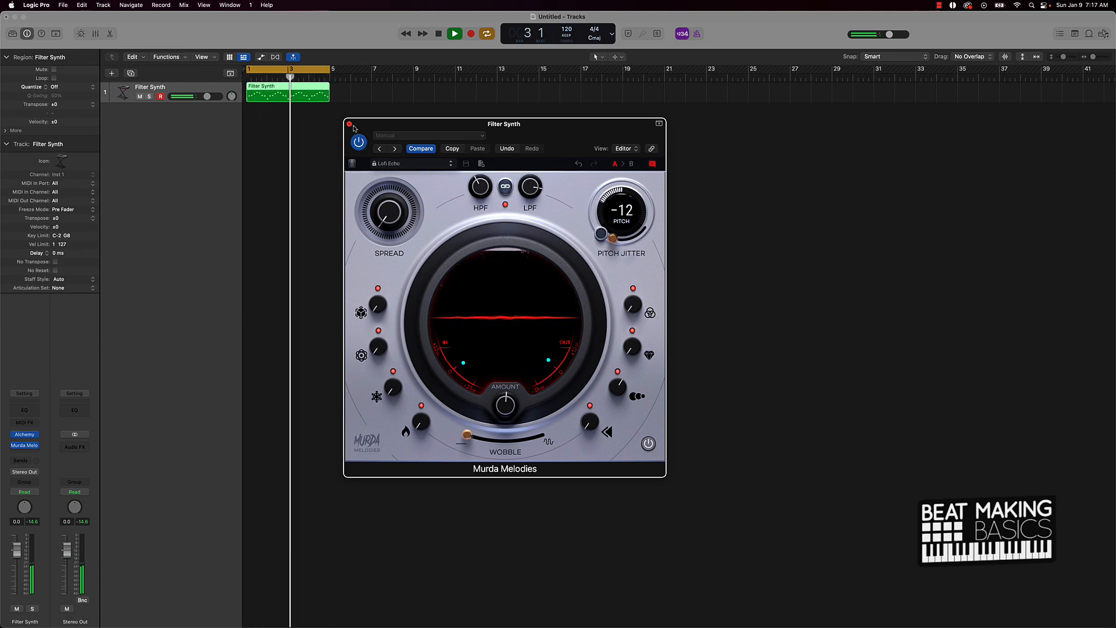
Step: Audition the Old Telephone and Rewind presets from the Lofi group, restarting playback to hear them
left_click(413, 165)
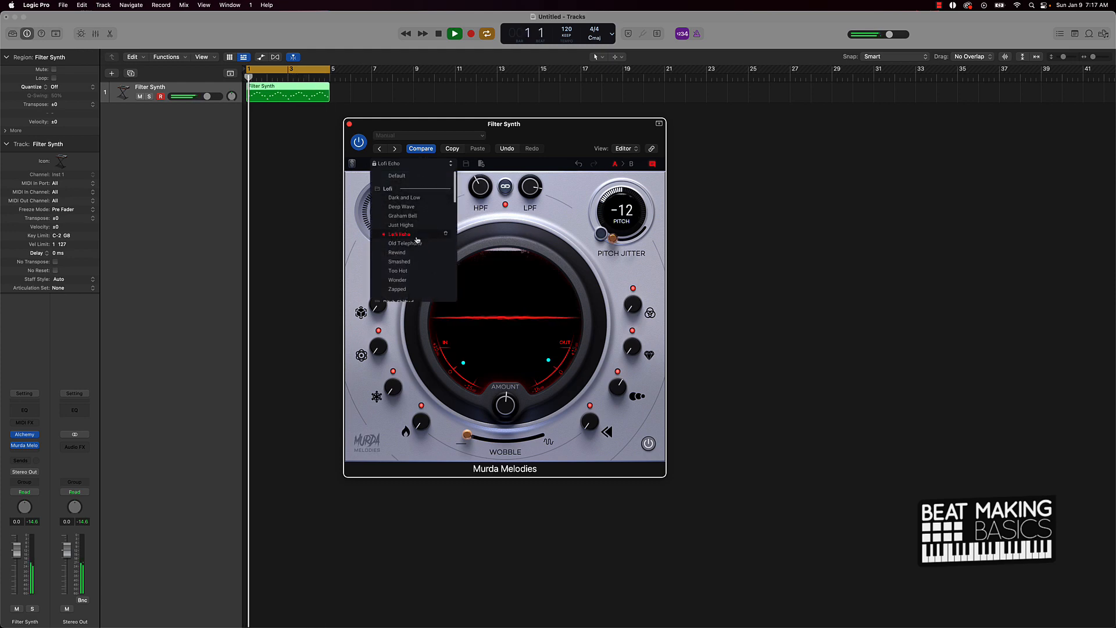
key("space")
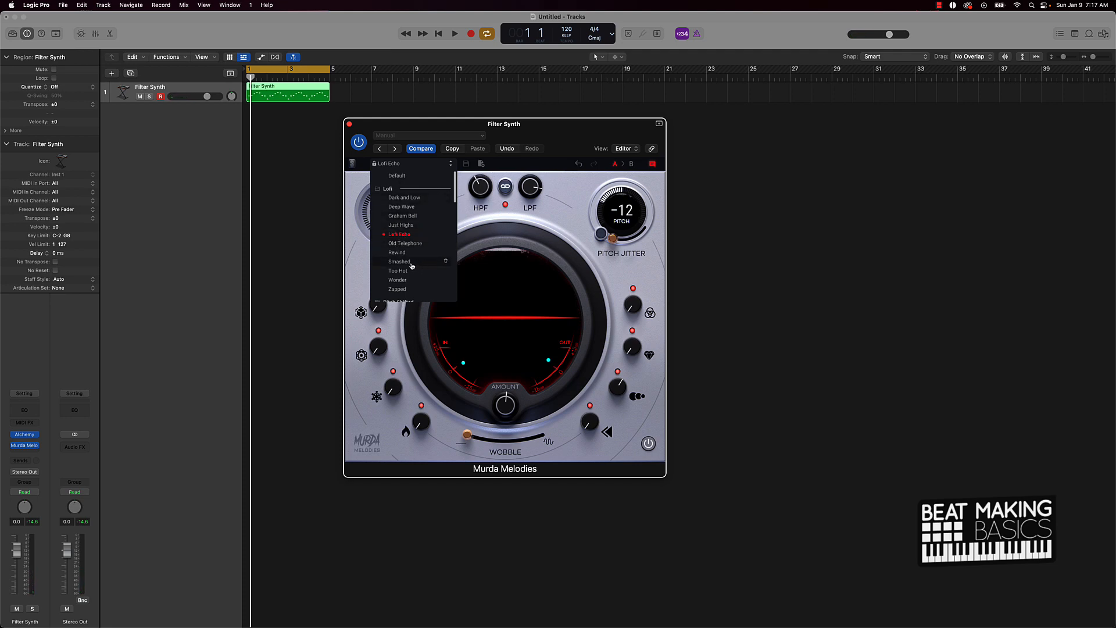
scroll(409, 264, "down", 3)
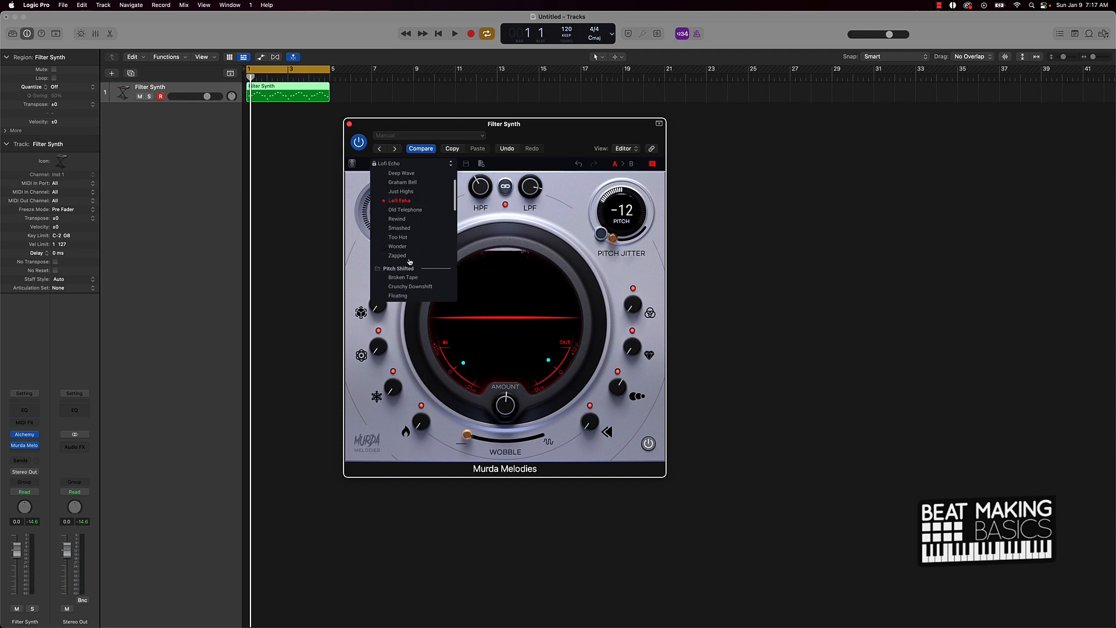
left_click(406, 210)
key("space")
left_click(407, 164)
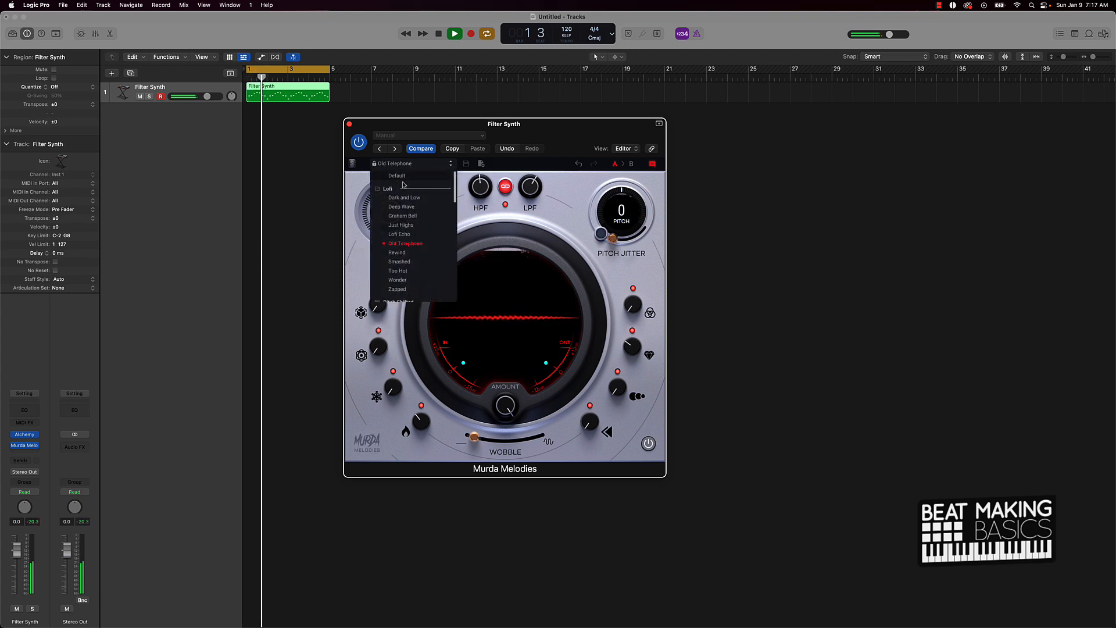
left_click(398, 252)
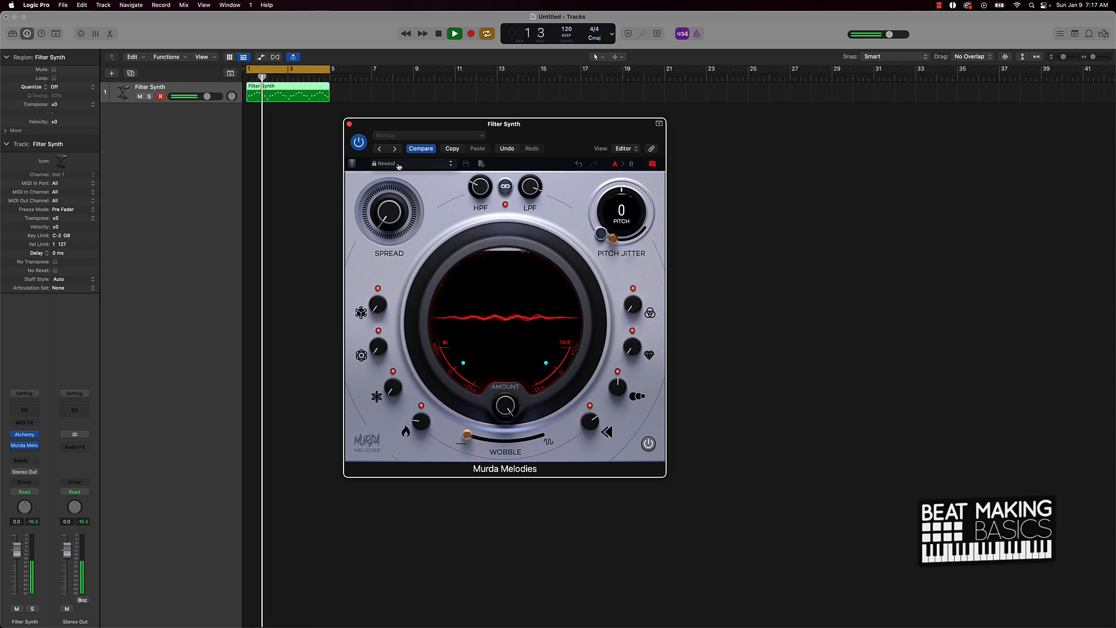
key("space")
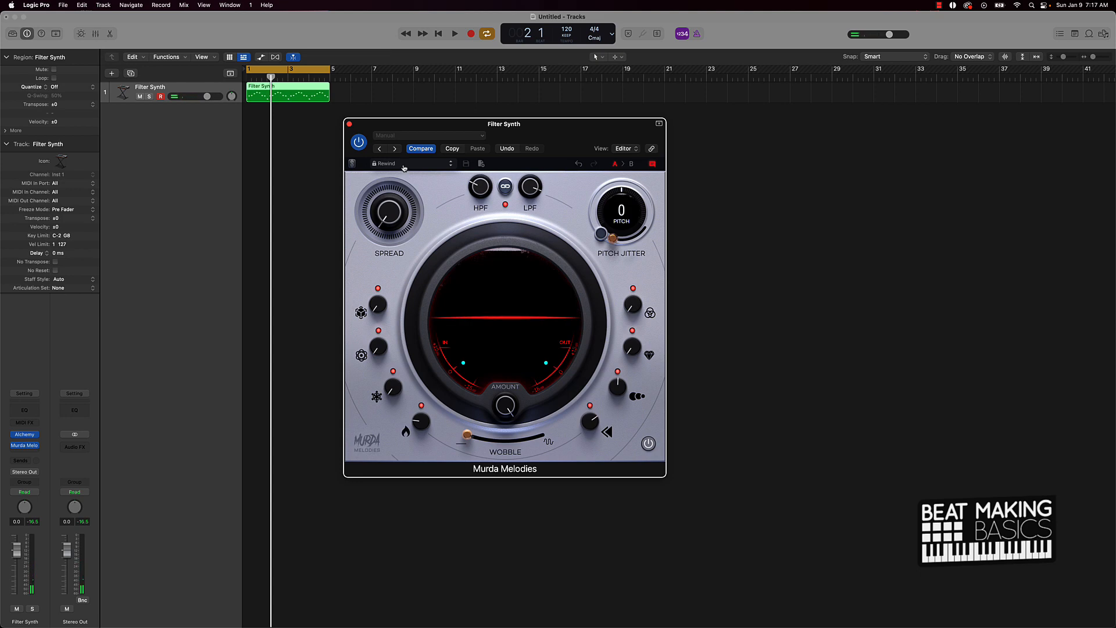
key("space")
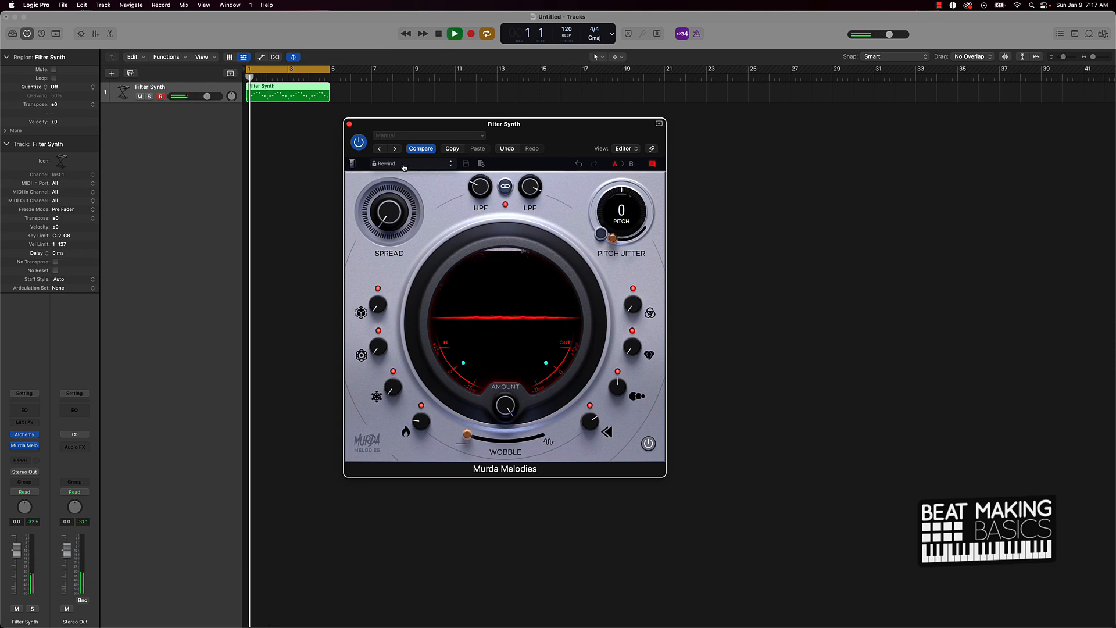
Step: Switch through the Lofi presets Smashed, Too Hot and Wonder while the melody plays
left_click(404, 164)
left_click(405, 262)
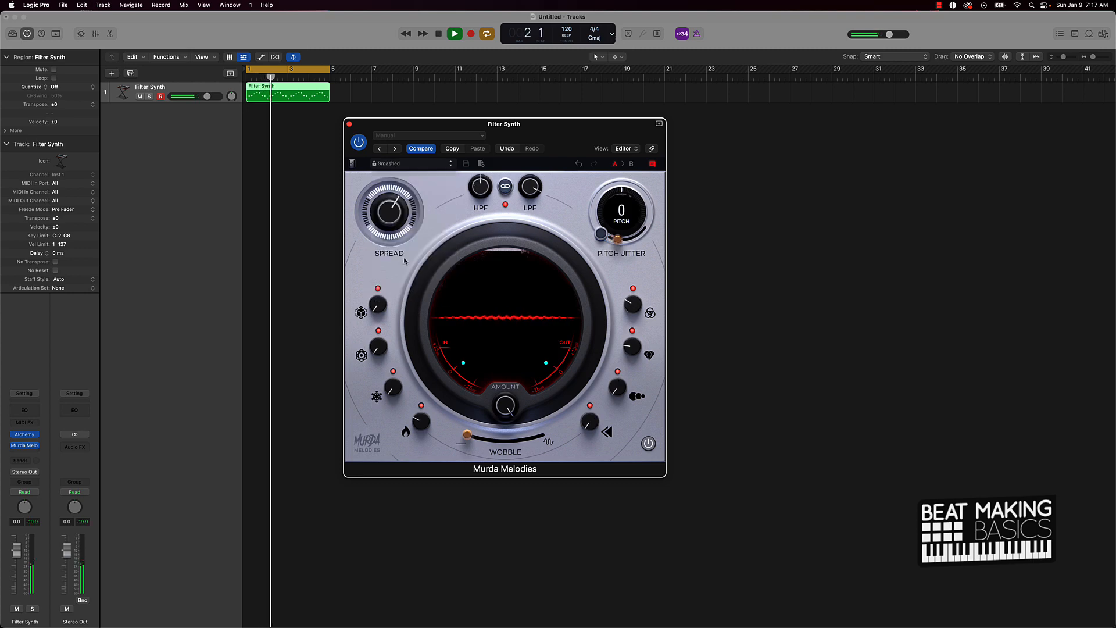
left_click(401, 168)
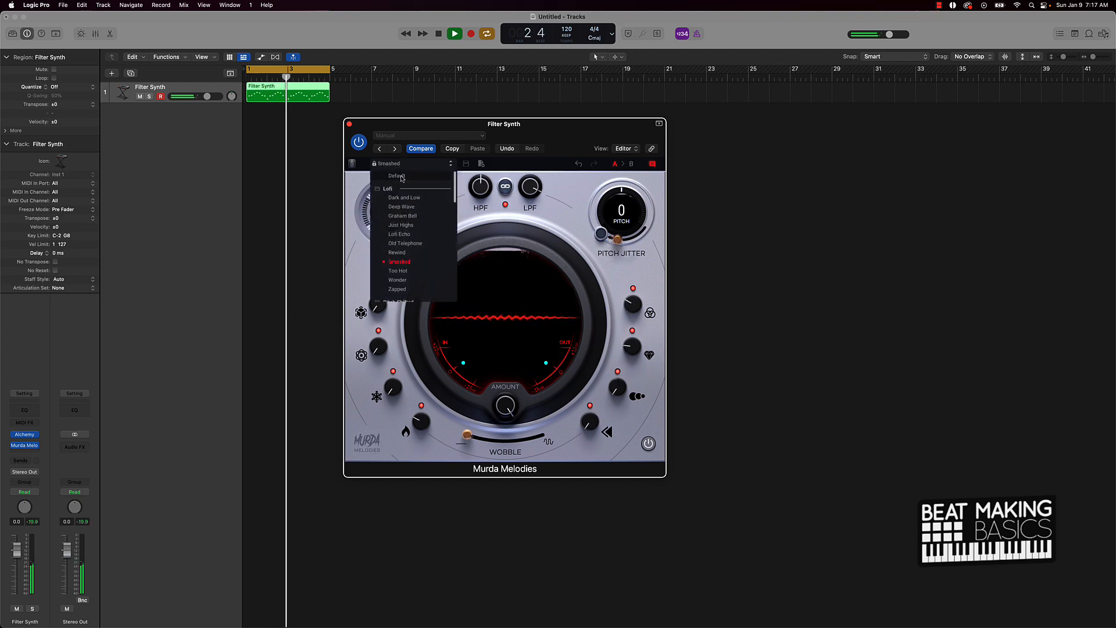
left_click(399, 271)
left_click(399, 169)
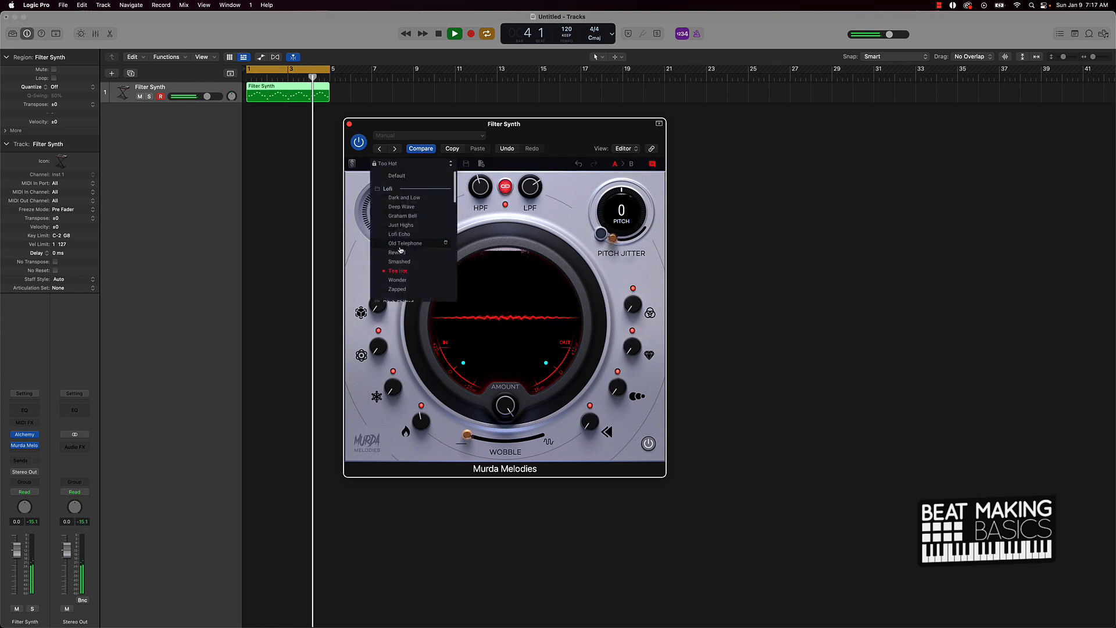
left_click(399, 285)
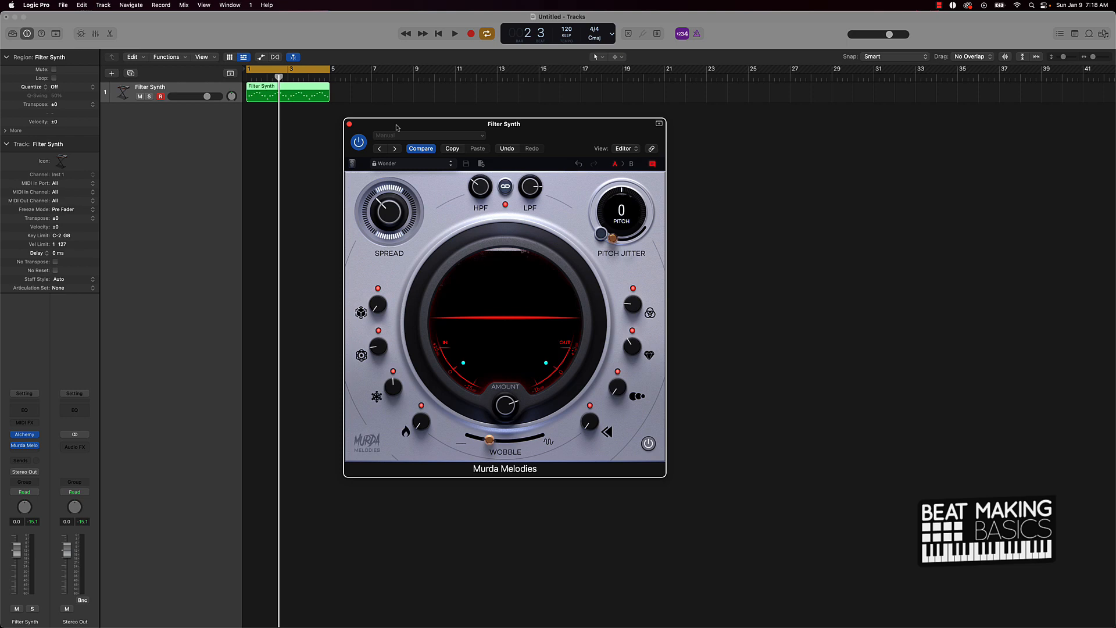
Step: Look through the Pitch Shifted, Warped and Washed Out groups in the Murda Melodies preset list
left_click(404, 165)
scroll(409, 227, "down", 15)
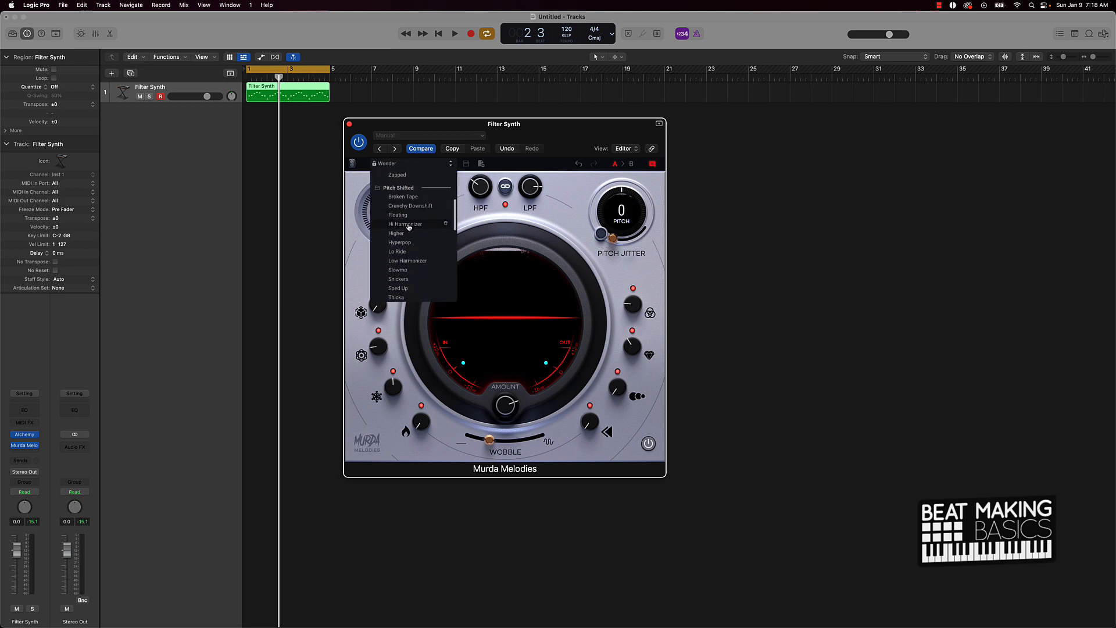
scroll(409, 226, "down", 5)
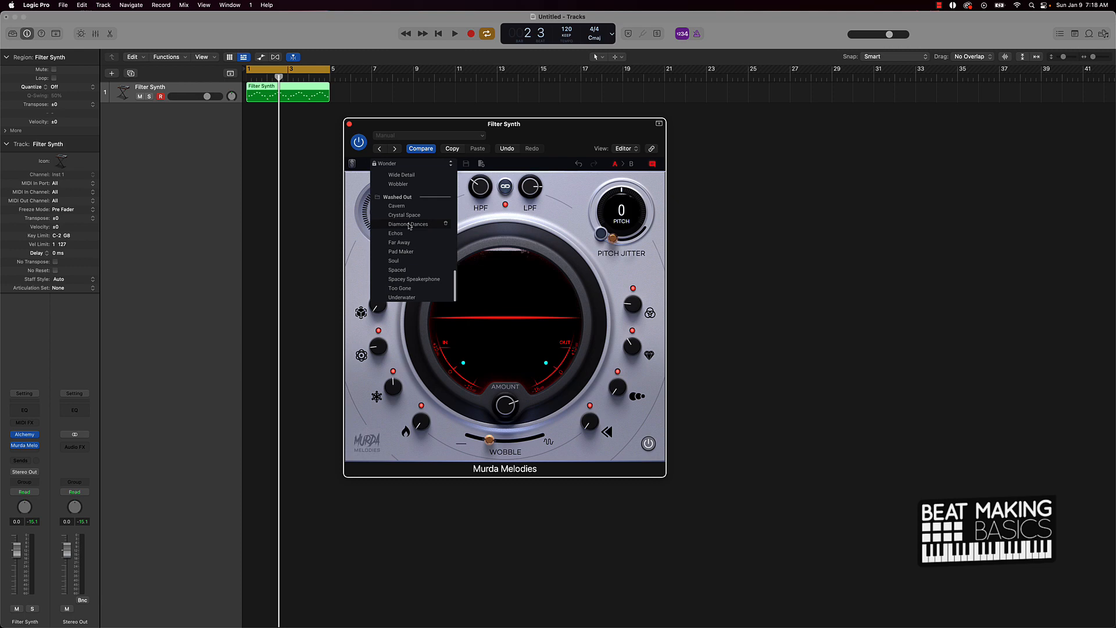
scroll(409, 227, "up", 8)
scroll(409, 227, "down", 5)
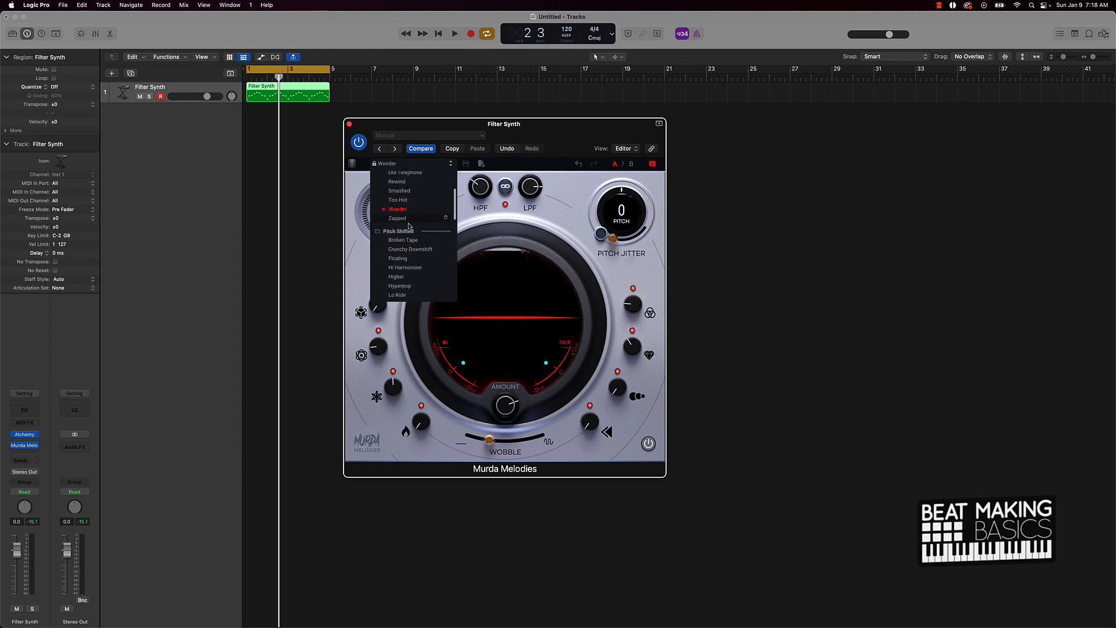
scroll(409, 226, "down", 5)
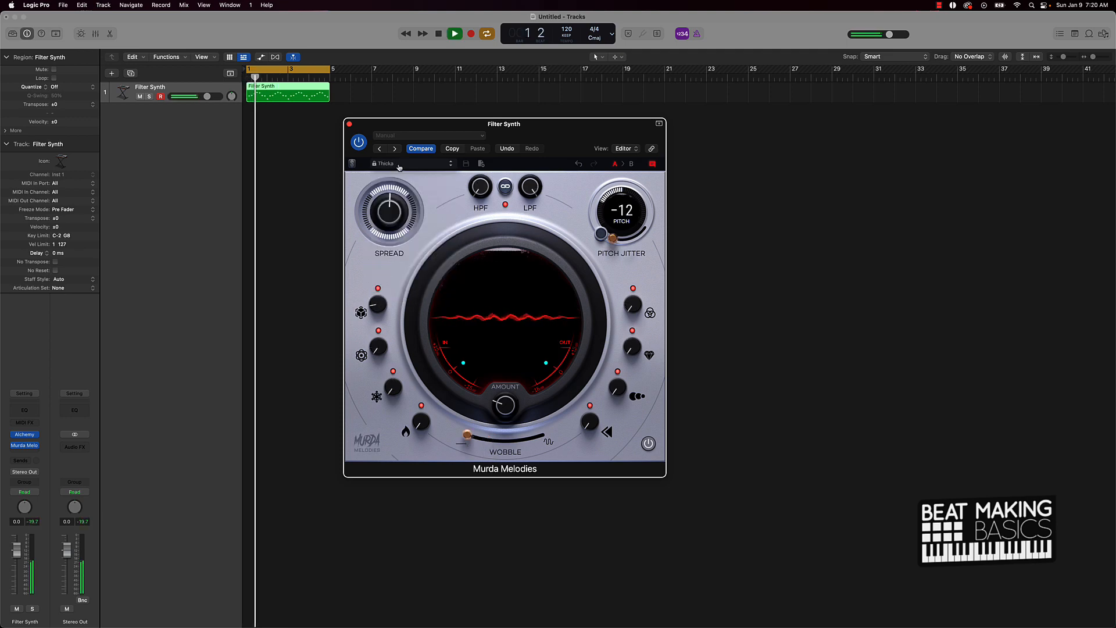
Step: Audition the Turbo, Up Up and Away and Vino presets from the Pitch Shifted group on the playing melody
left_click(412, 163)
scroll(409, 263, "down", 5)
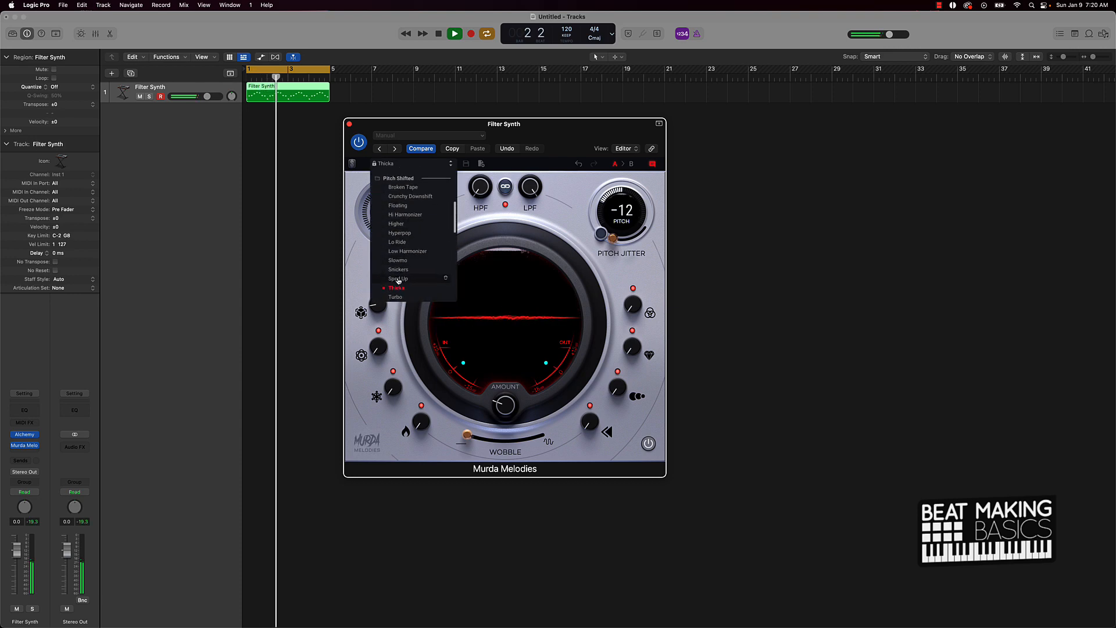
left_click(397, 266)
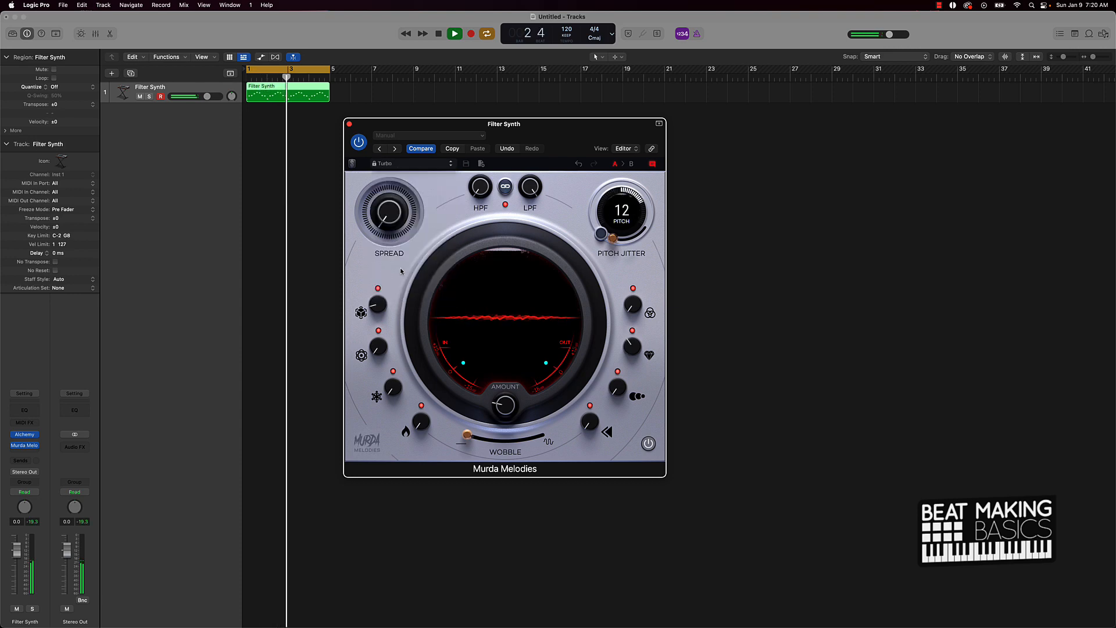
left_click(412, 164)
scroll(398, 250, "down", 10)
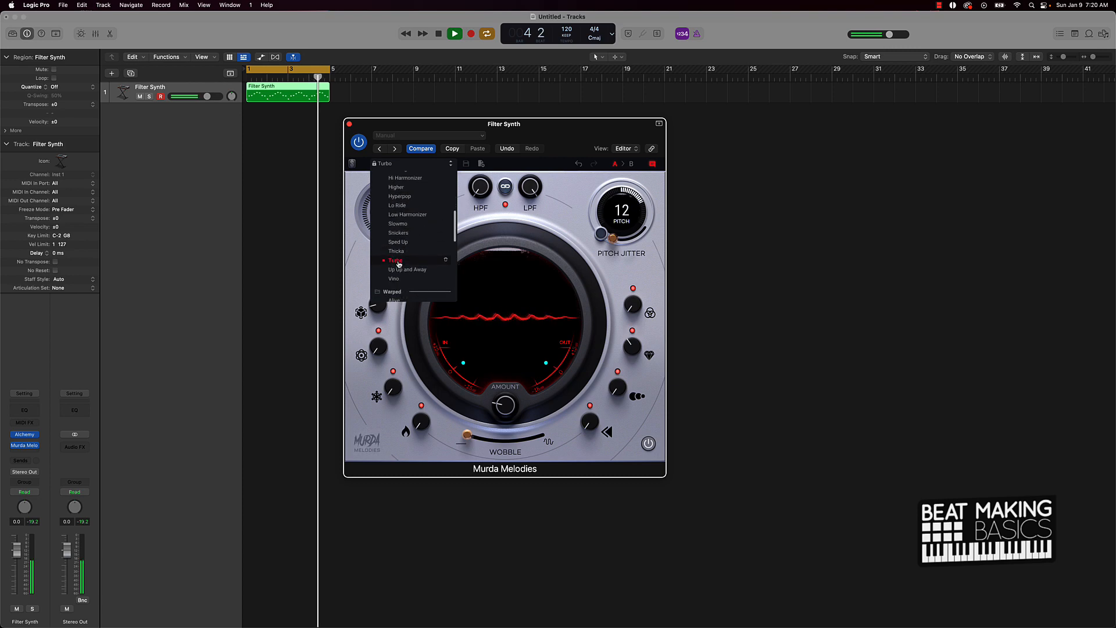
left_click(399, 272)
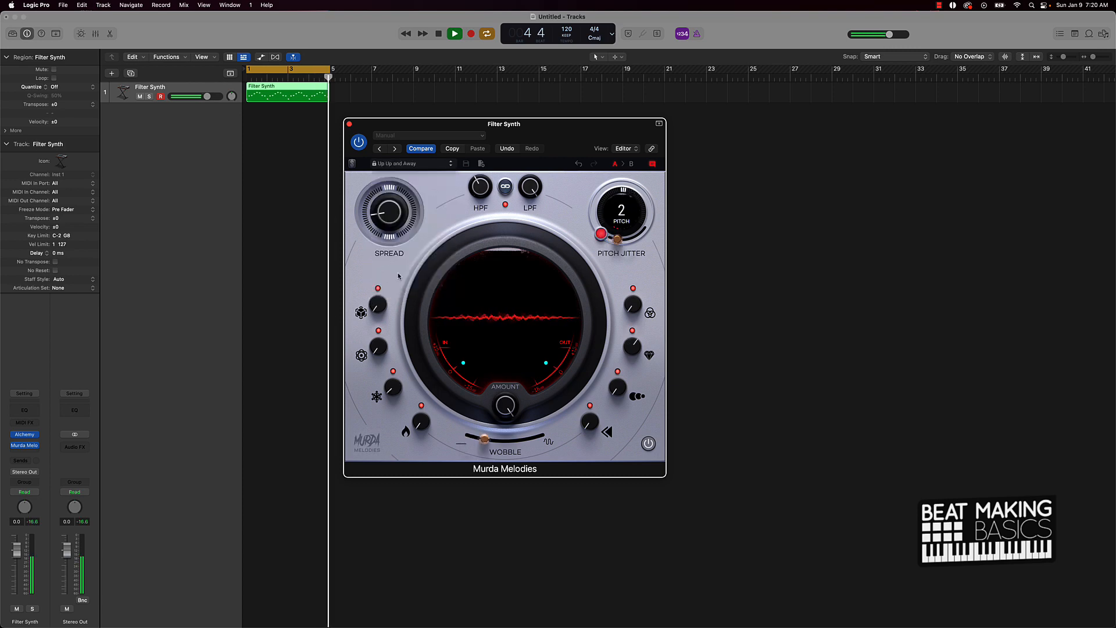
left_click(395, 165)
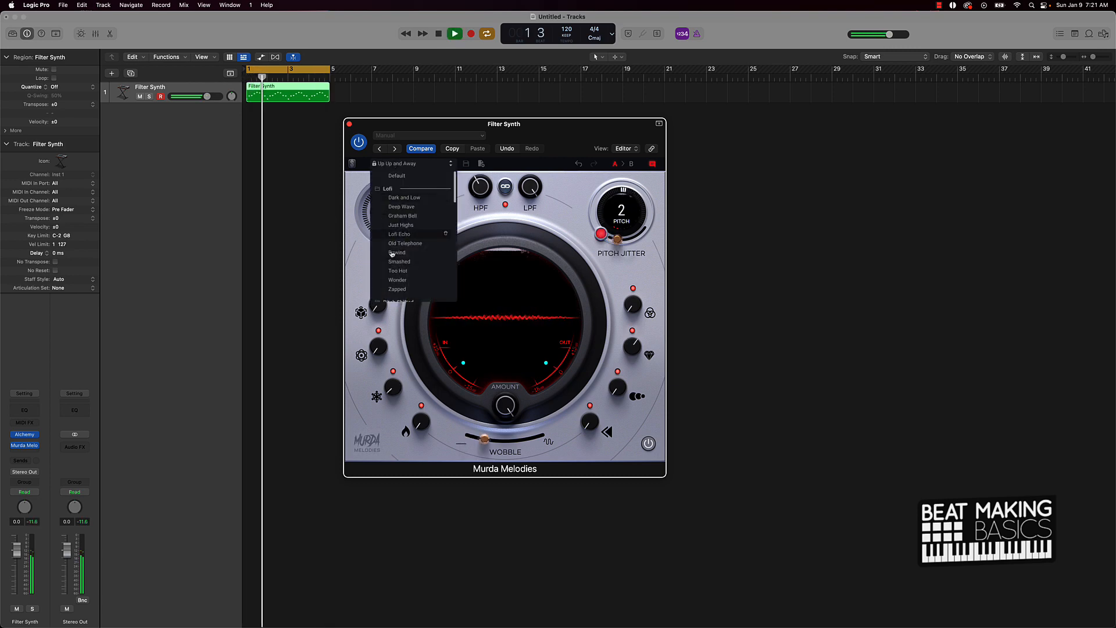
scroll(395, 265, "down", 5)
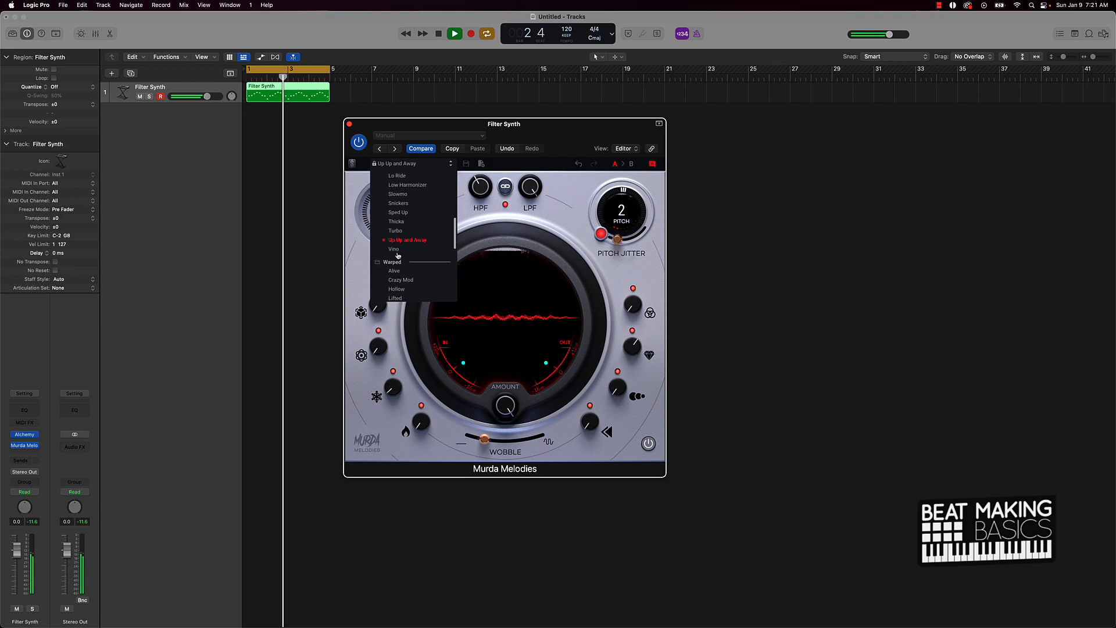
left_click(398, 250)
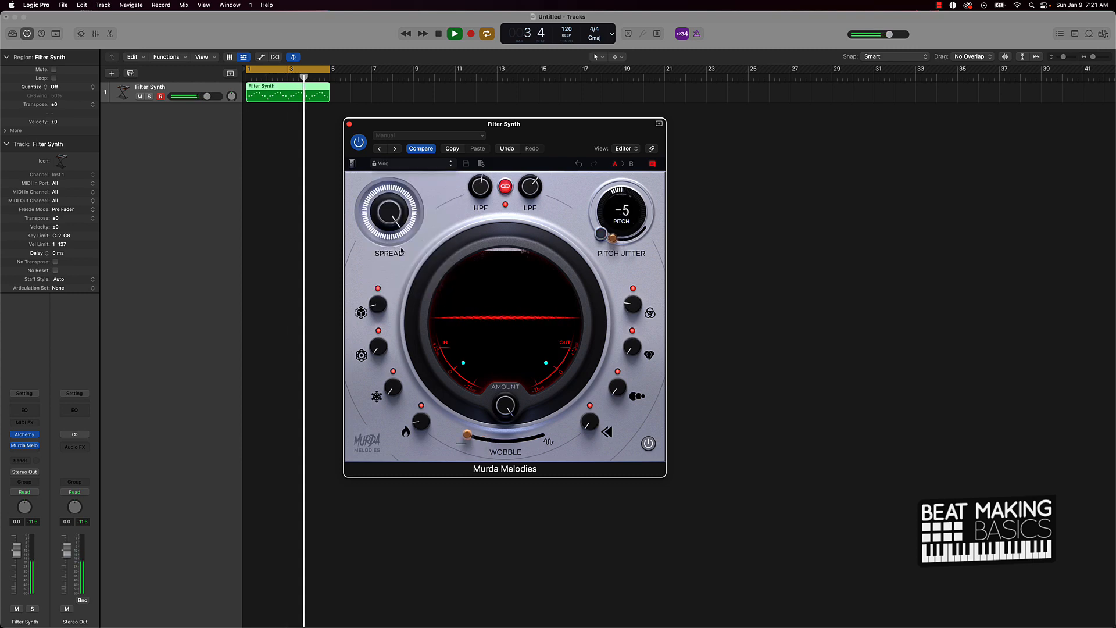
Step: Try the Alive preset from the Warped group, and load Cavern from the Washed Out group during playback
left_click(395, 164)
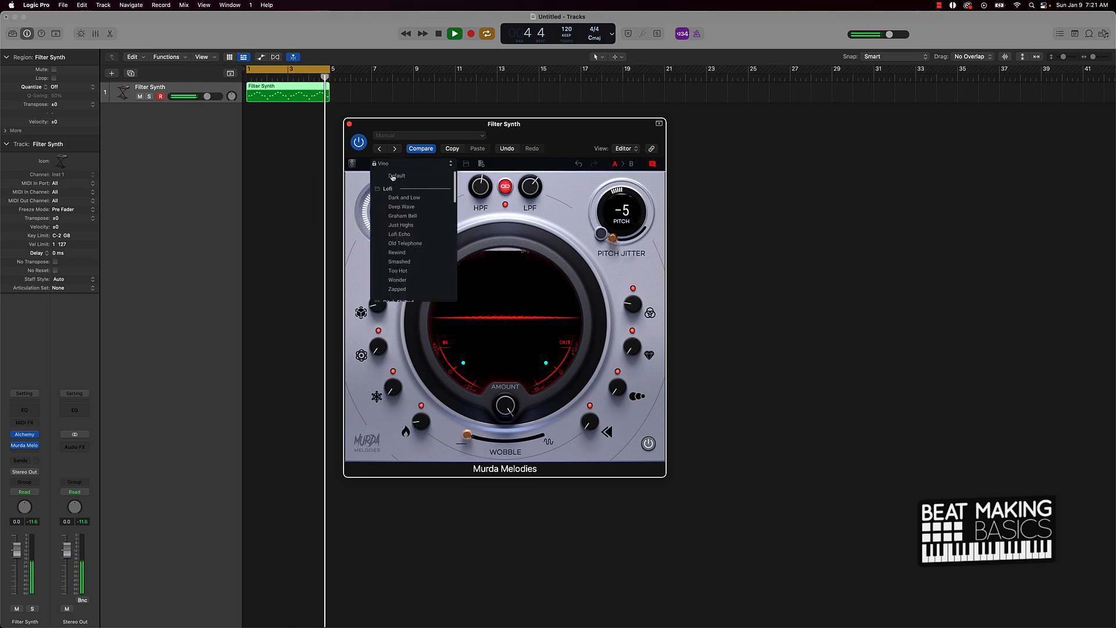
scroll(403, 250, "up", 5)
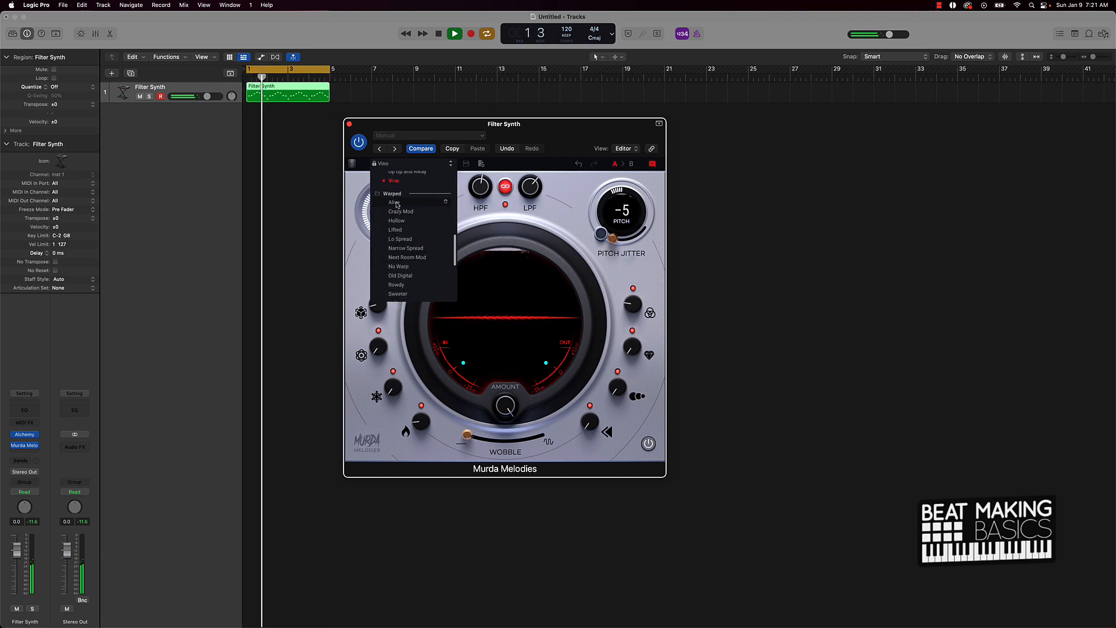
left_click(398, 205)
left_click(390, 164)
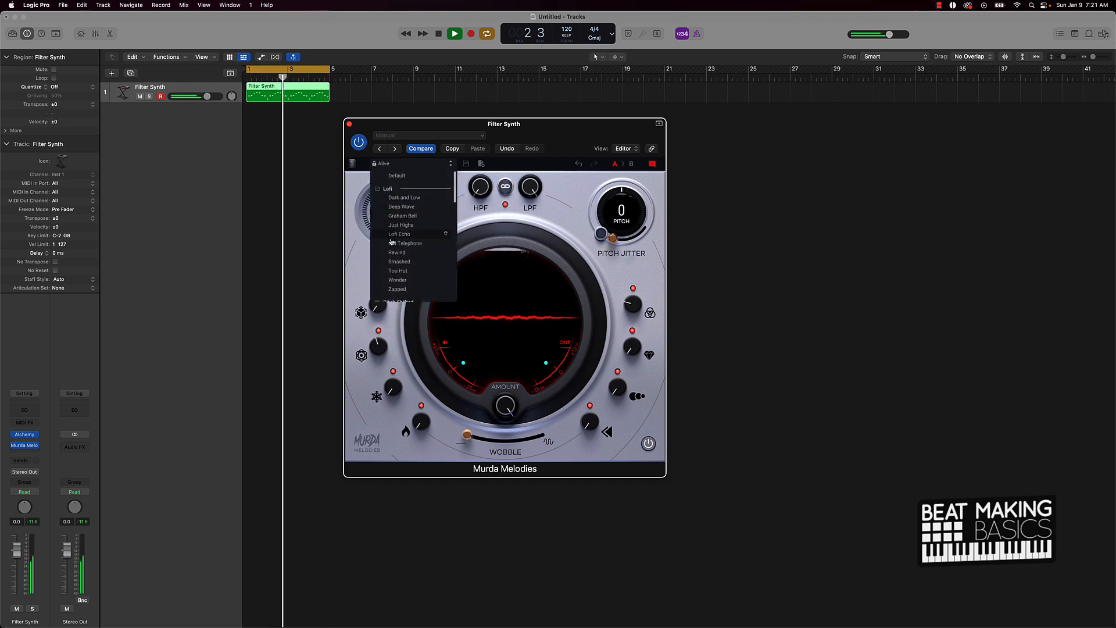
scroll(394, 268, "down", 10)
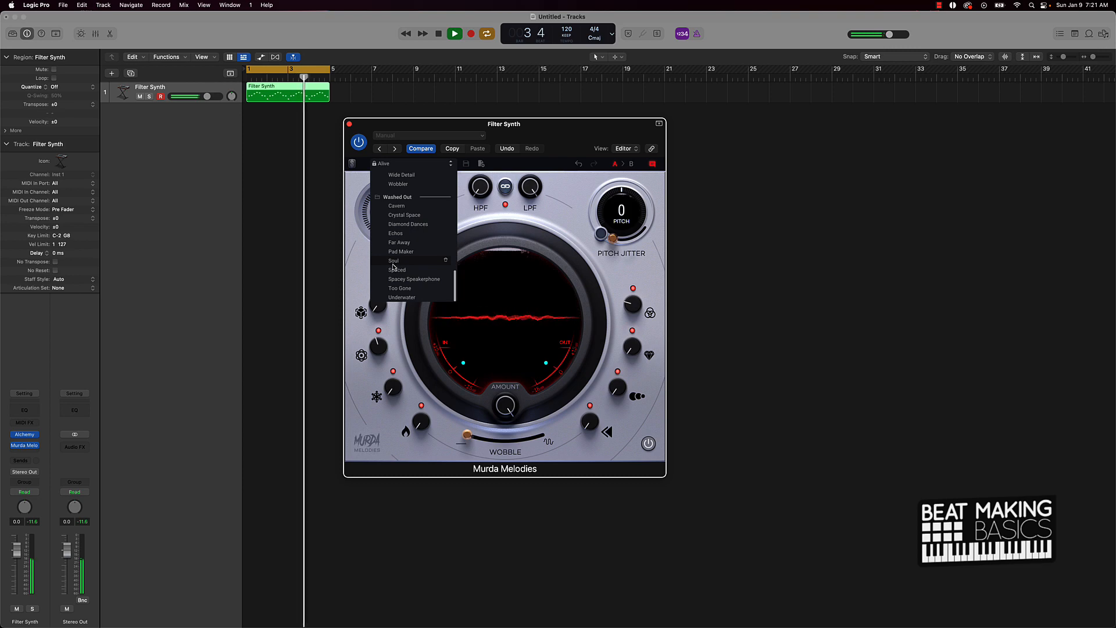
left_click(401, 205)
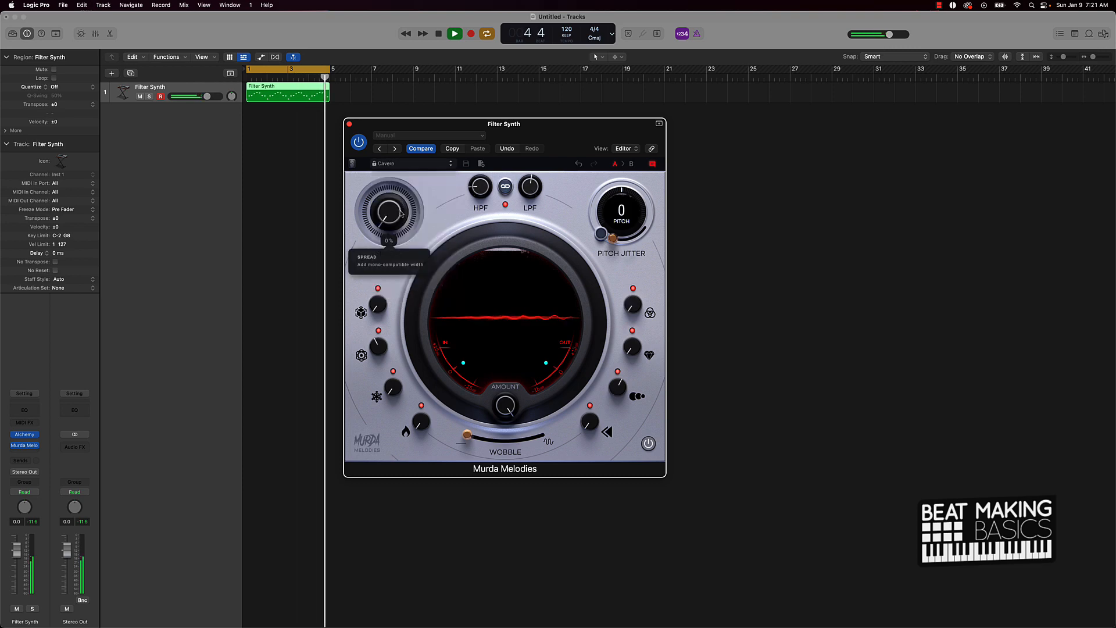
Step: Audition the Crystal Space, Echos and Spaced presets from the Washed Out group on the playing melody, and stop playback
left_click(405, 165)
scroll(399, 221, "down", 10)
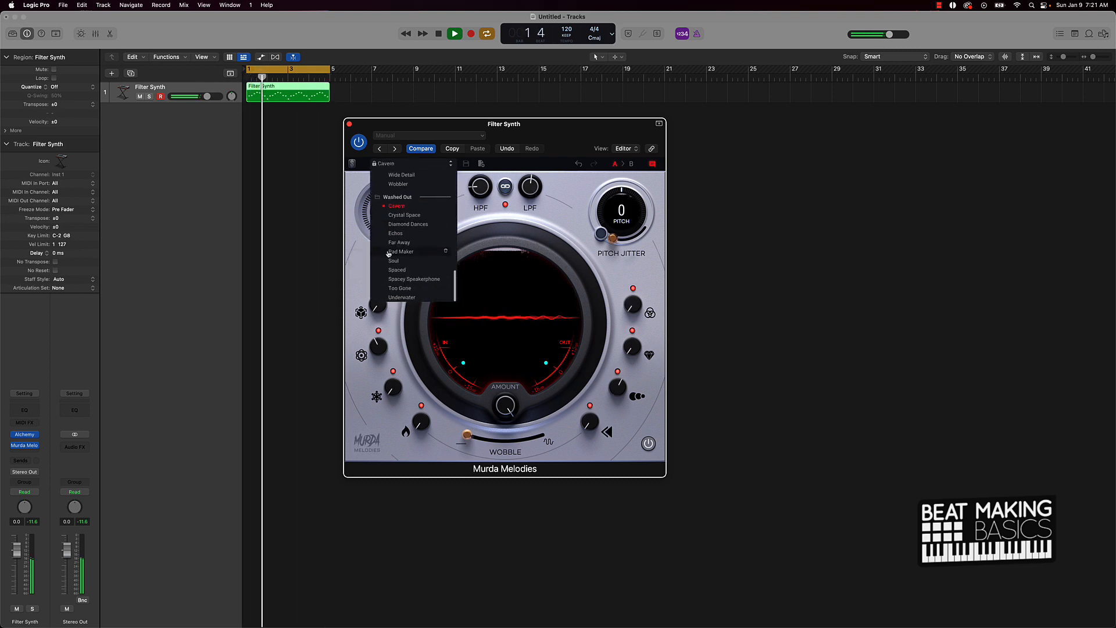
left_click(401, 215)
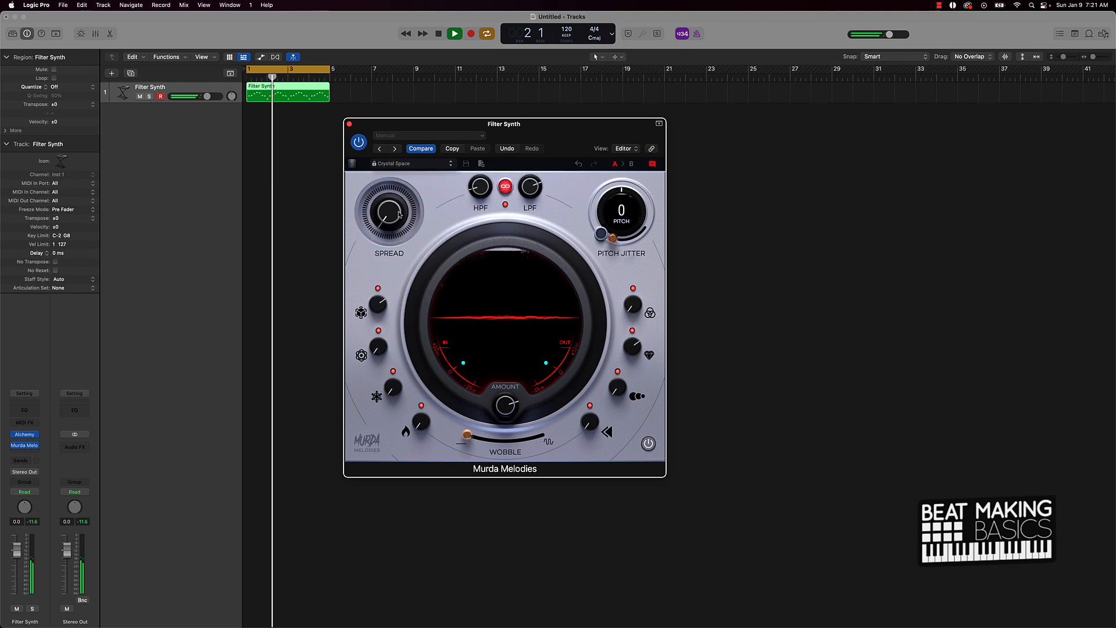
left_click(395, 164)
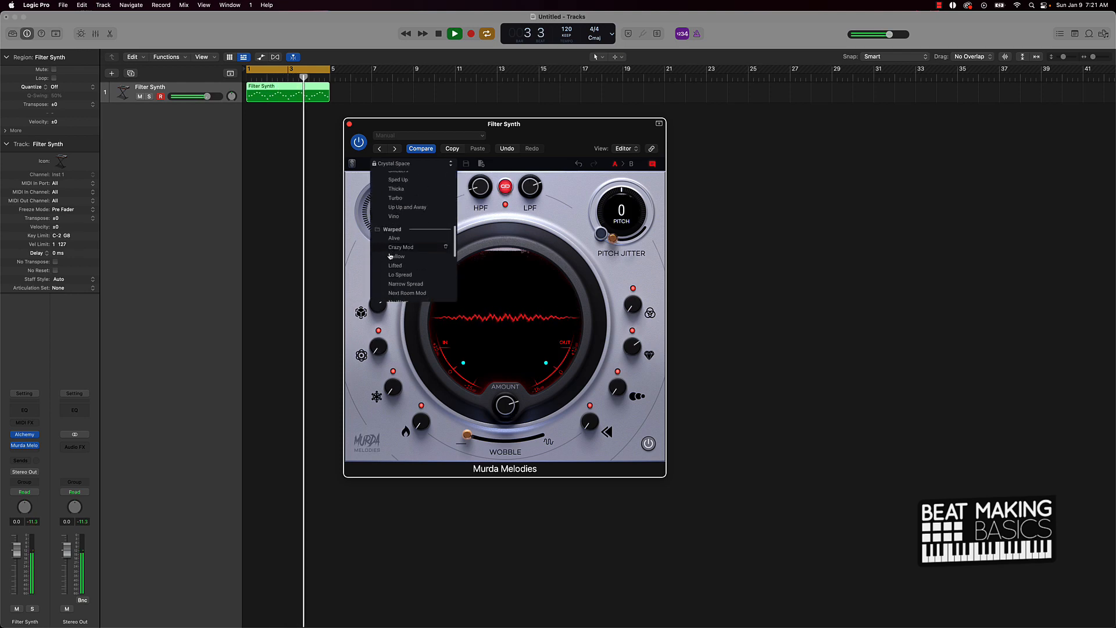
left_click(395, 233)
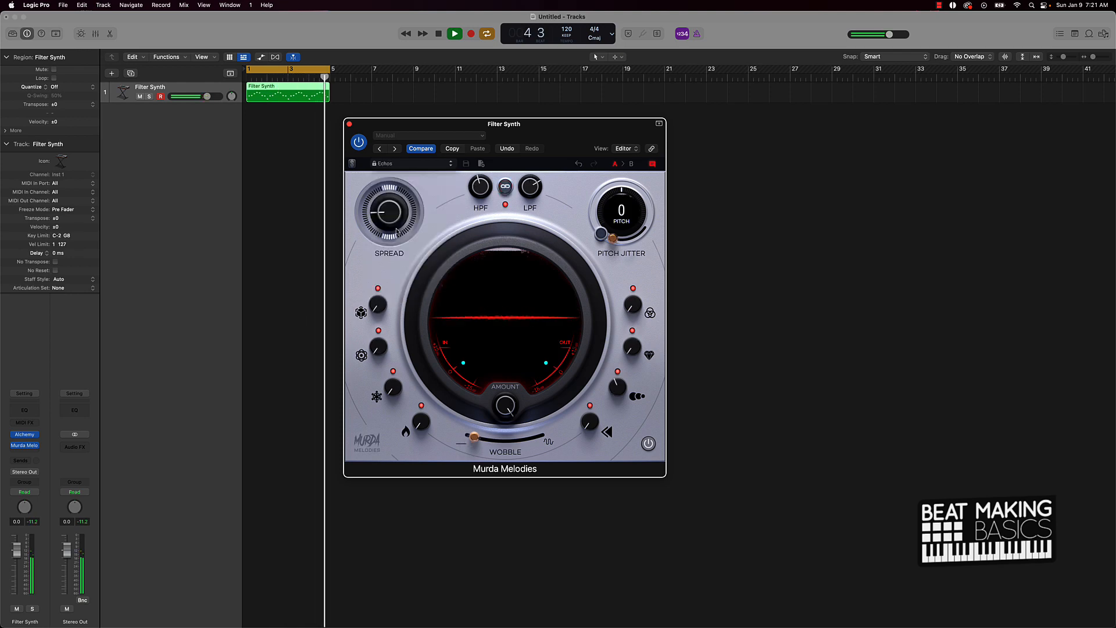
left_click(395, 164)
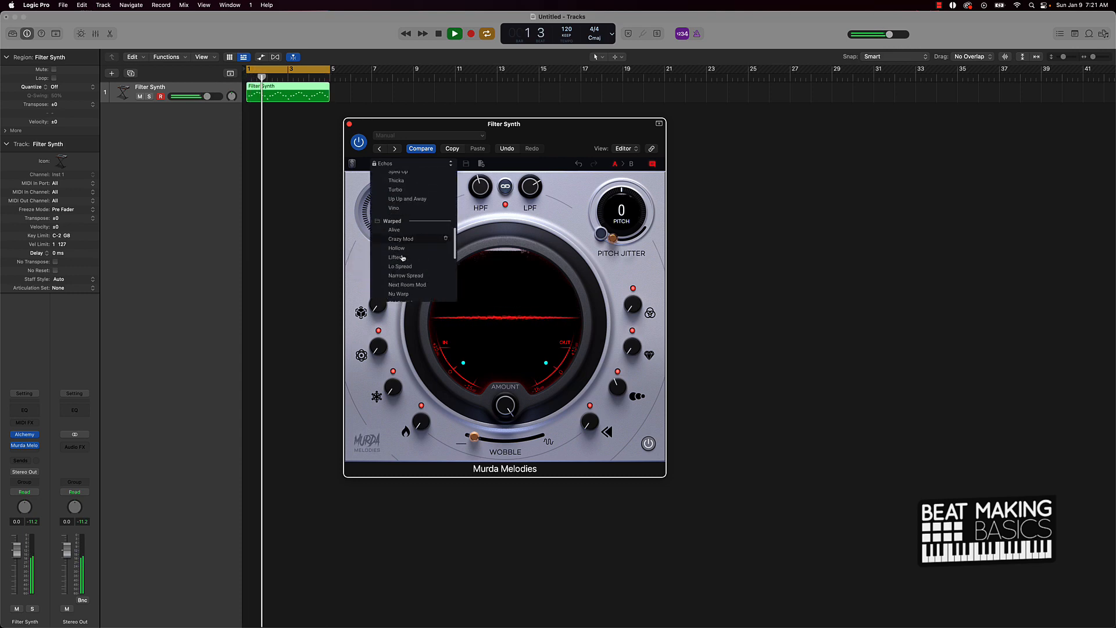
left_click(400, 271)
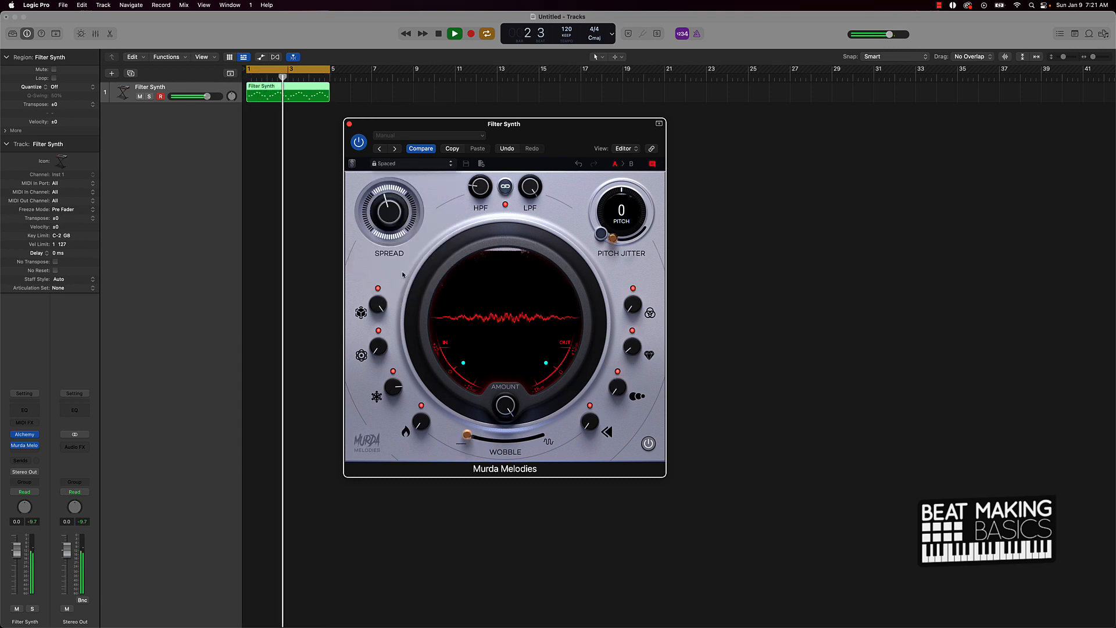
key("space")
Step: Audition the Dark and Low and Lofi Echo presets from the Lofi group against the melody
left_click(410, 164)
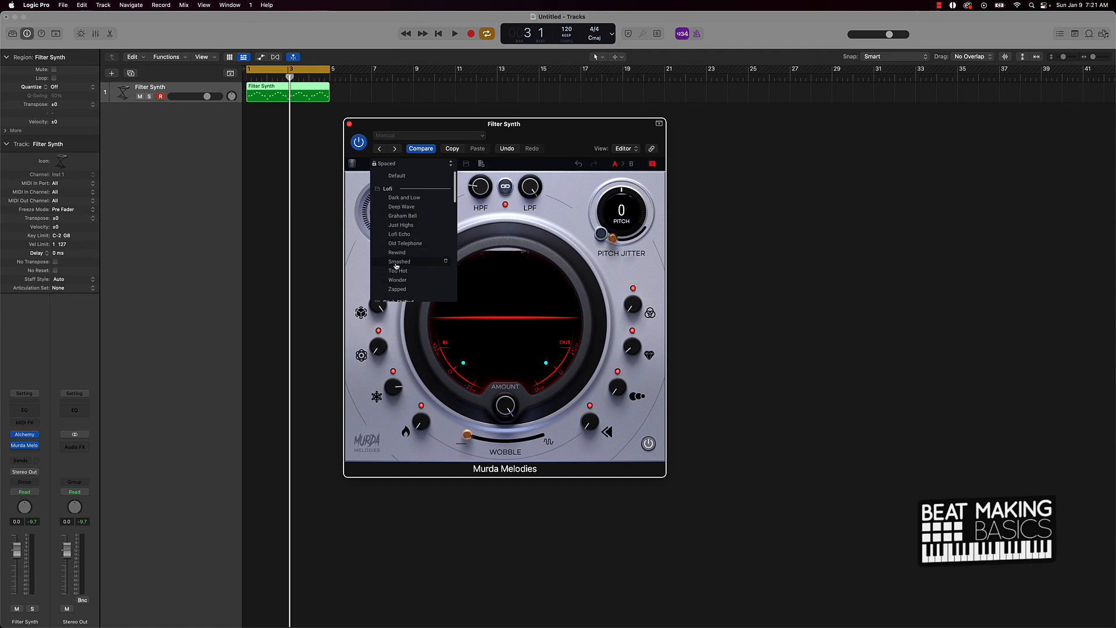
left_click(400, 198)
key("space")
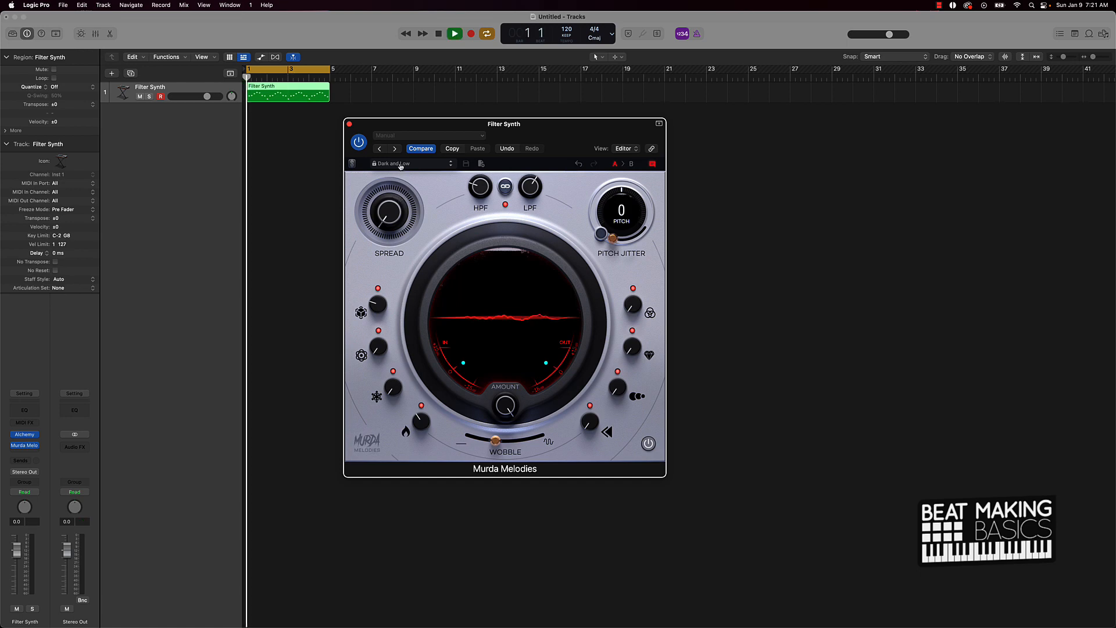
left_click(399, 165)
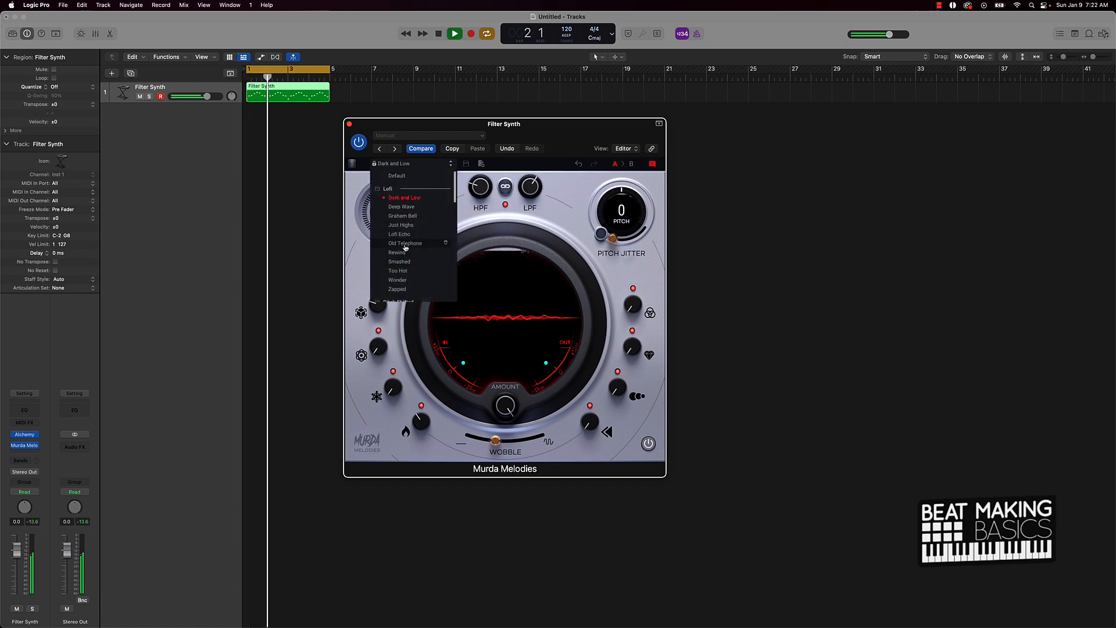
left_click(400, 234)
key("space")
Step: Load the Floating preset from the Pitch Shifted group, listen to it on the melody, and close the plug-in window
left_click(405, 169)
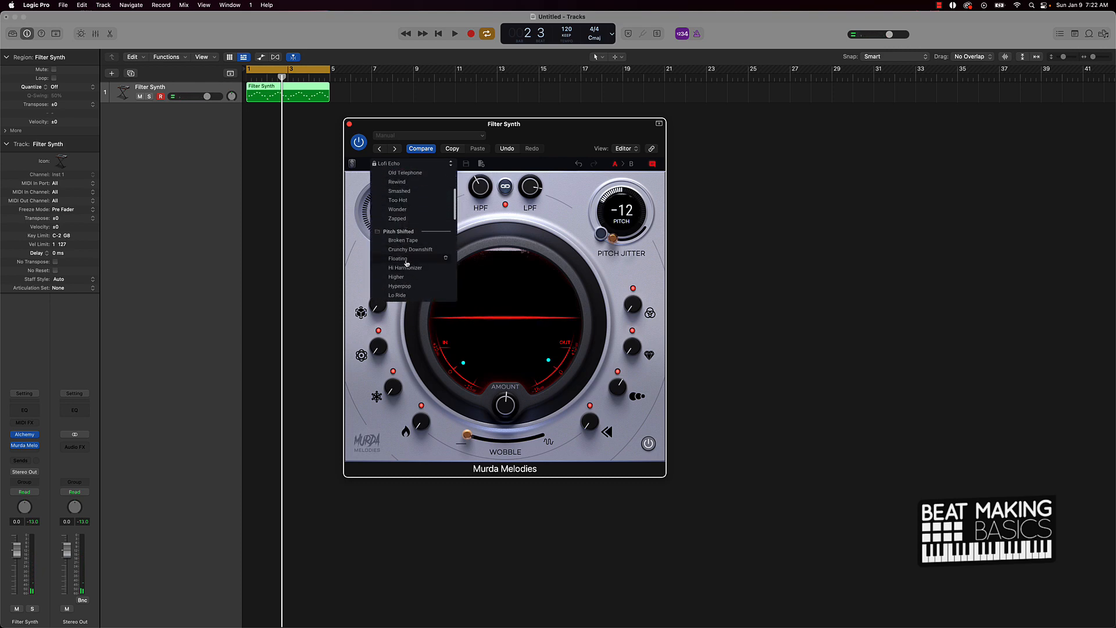
left_click(407, 263)
key("space")
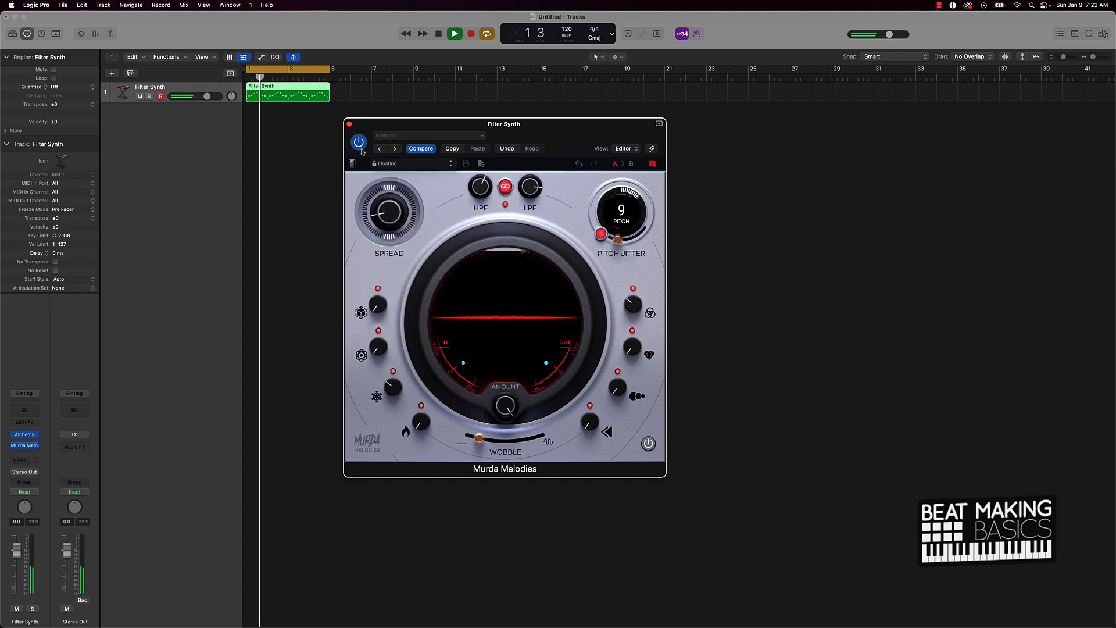
key("space")
left_click(348, 124)
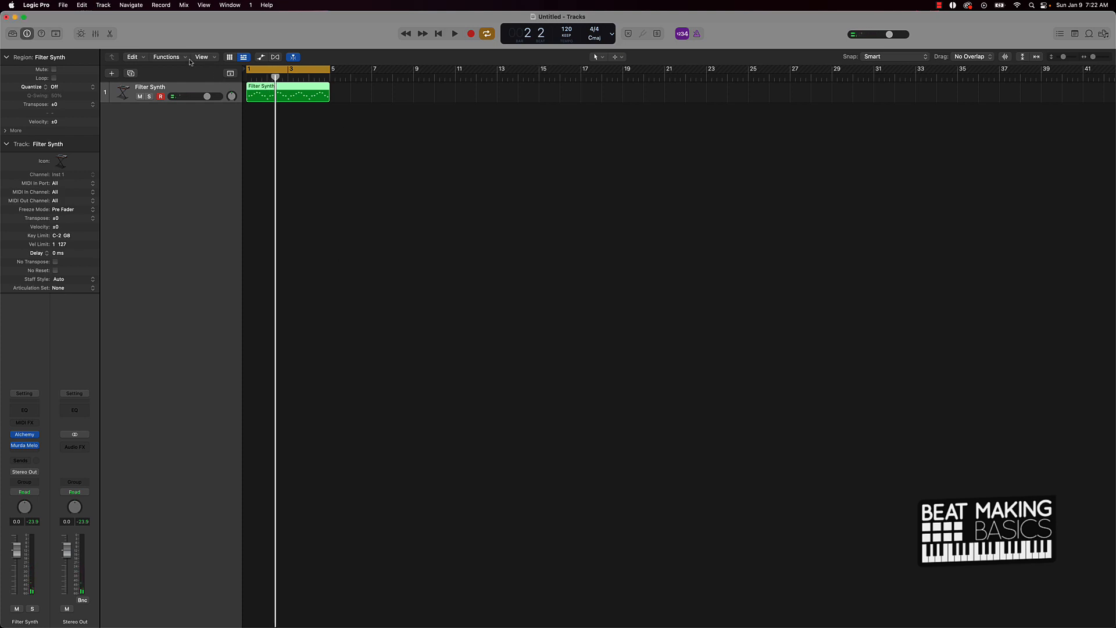
Step: Create one new software instrument track with a stereo Quick Sampler (Single Sample) as its instrument
left_click(112, 74)
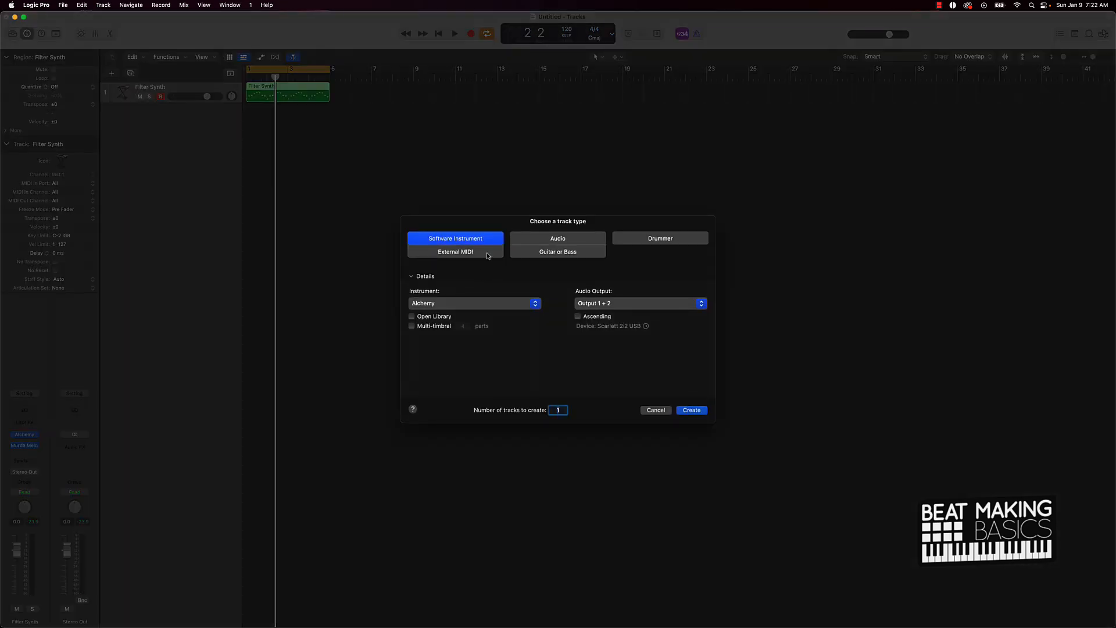
left_click(500, 304)
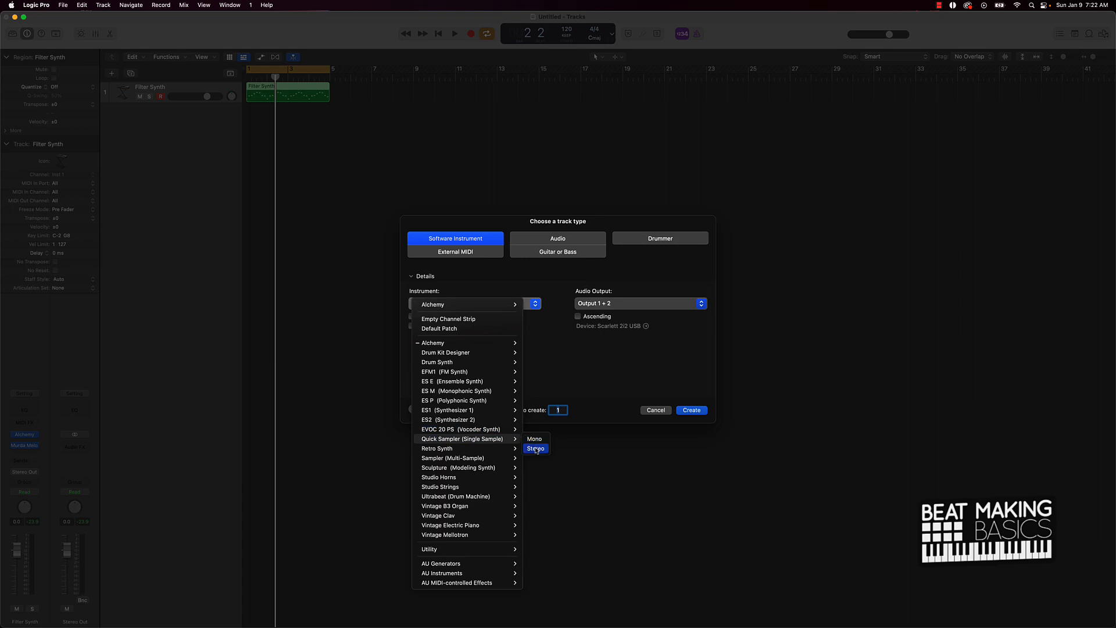
left_click(537, 451)
left_click(692, 411)
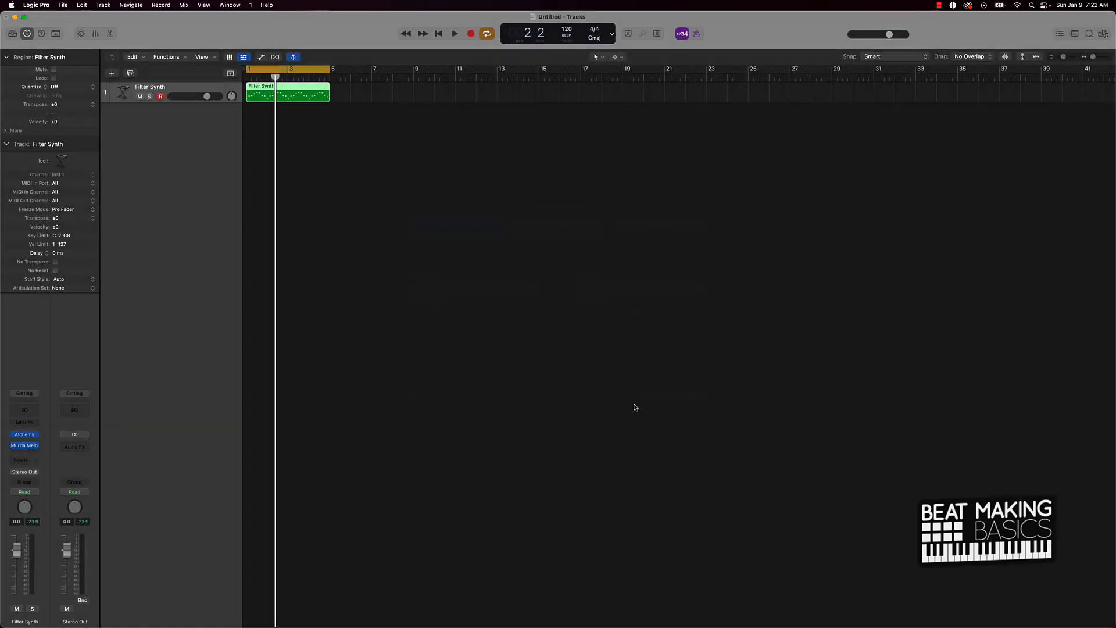
Step: Load BricksDaMane 808 2.wav from the BricksDaMane 808s folder in Finder into Quick Sampler
mouse_move(274, 624)
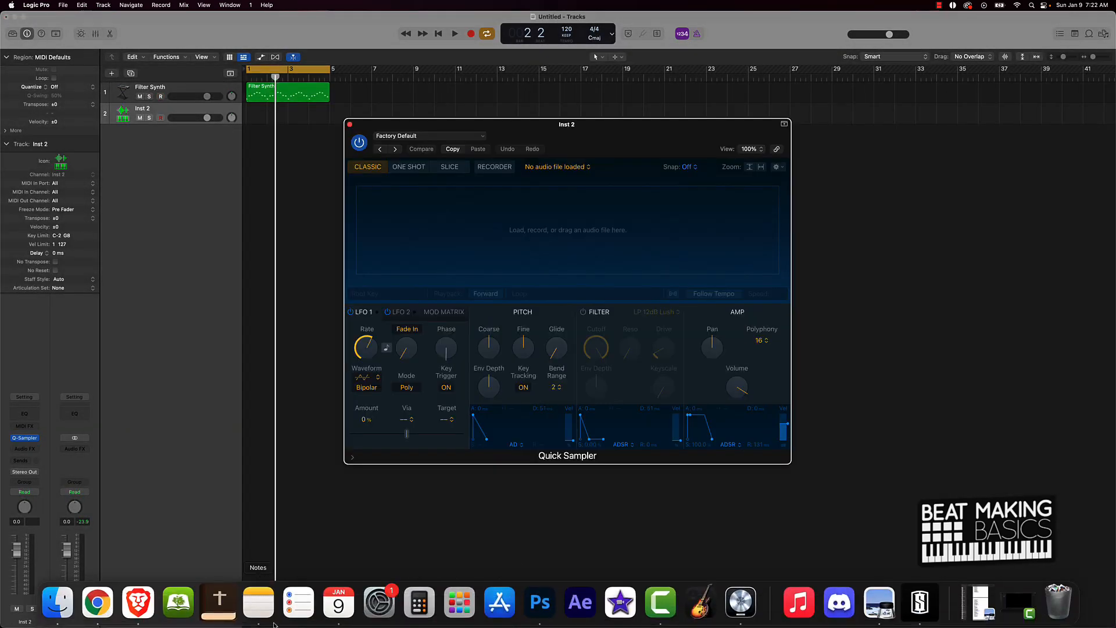
left_click(58, 602)
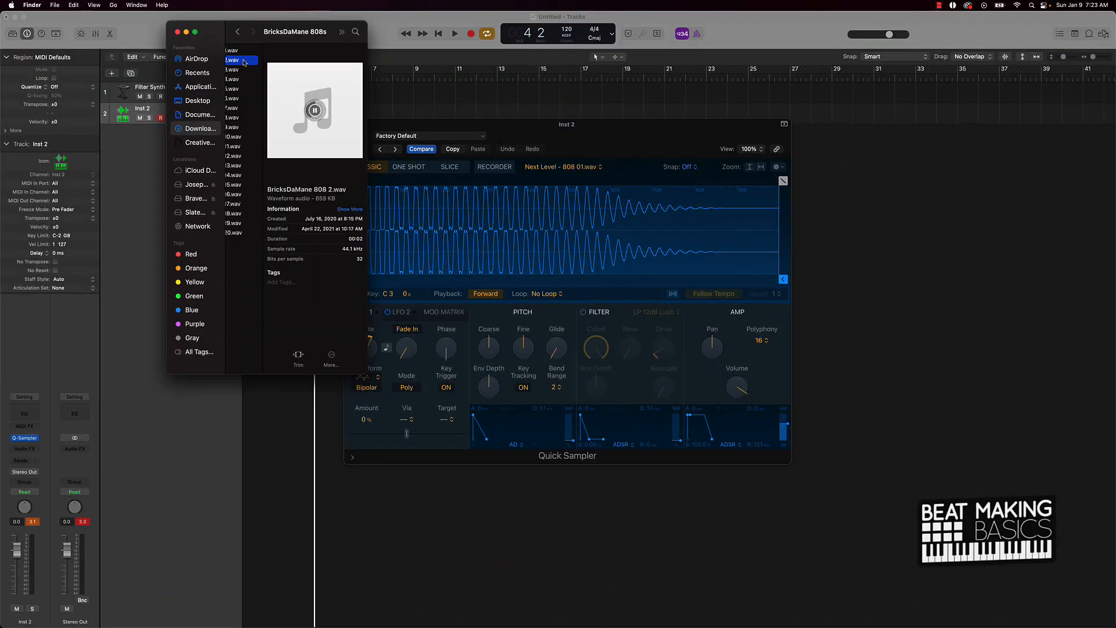
left_click_drag(273, 74, 526, 267)
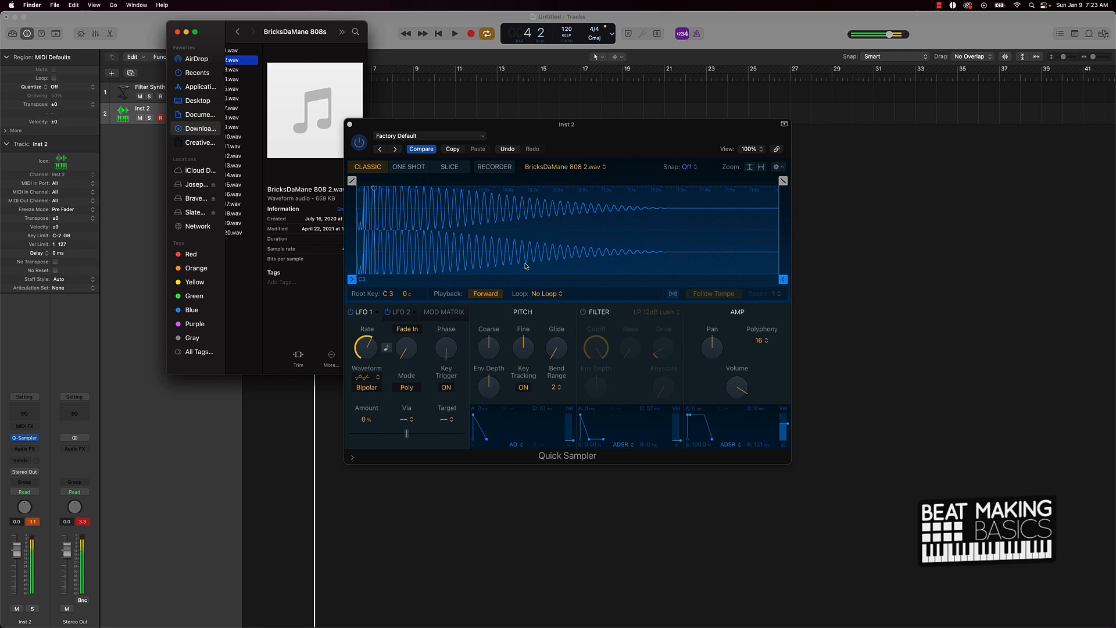
Step: Record a four-bar 808 bass line on the Inst 2 track over the looping Filter Synth melody
left_click(134, 182)
key("space")
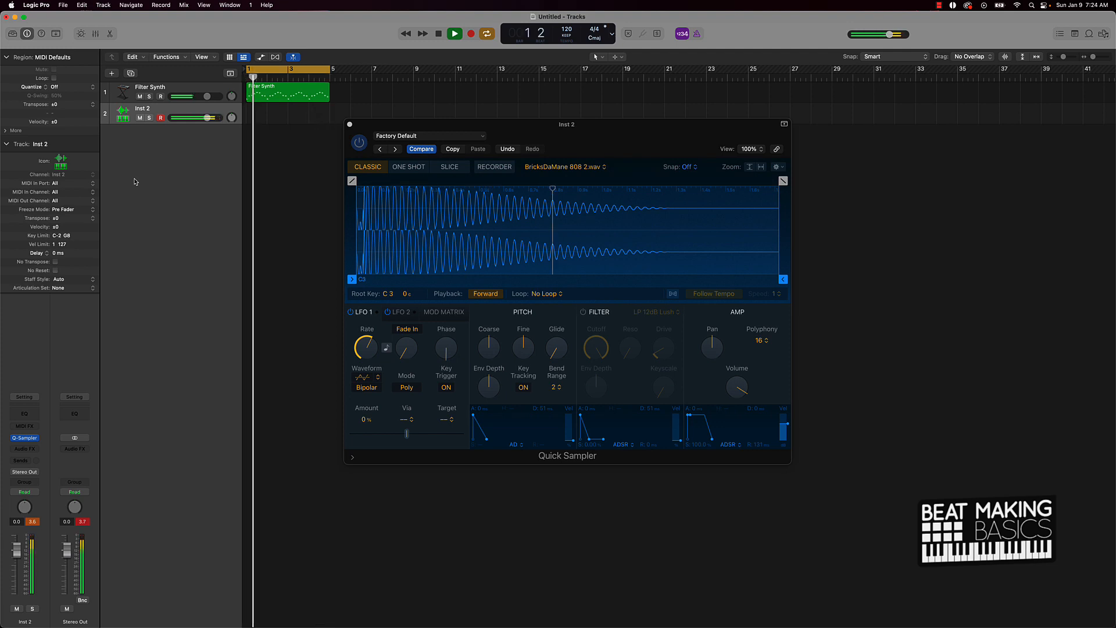
key("space")
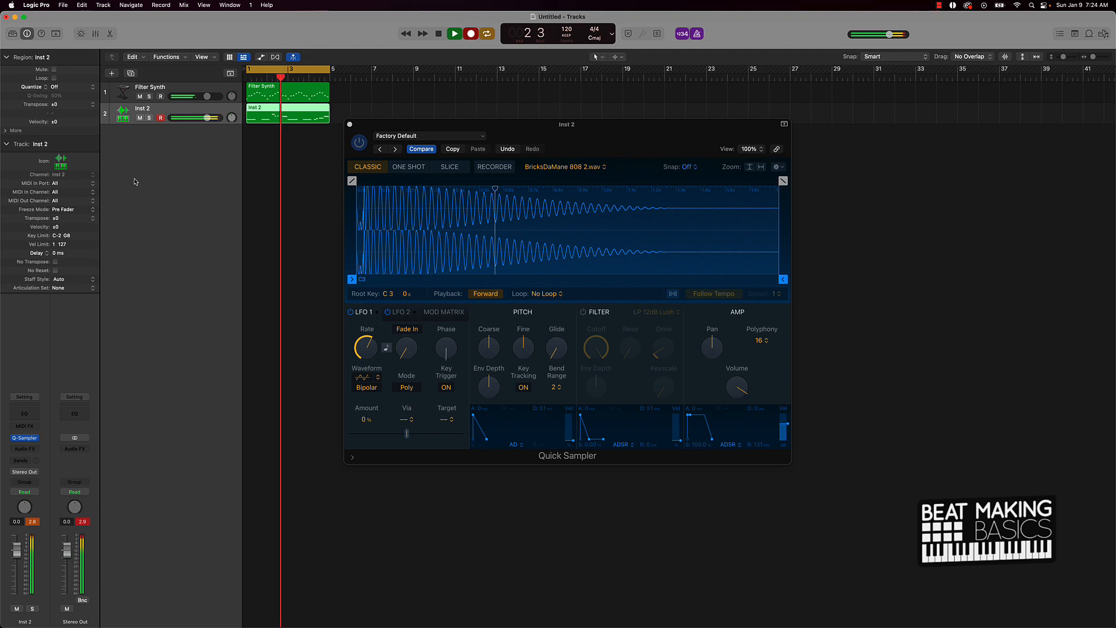
key("space")
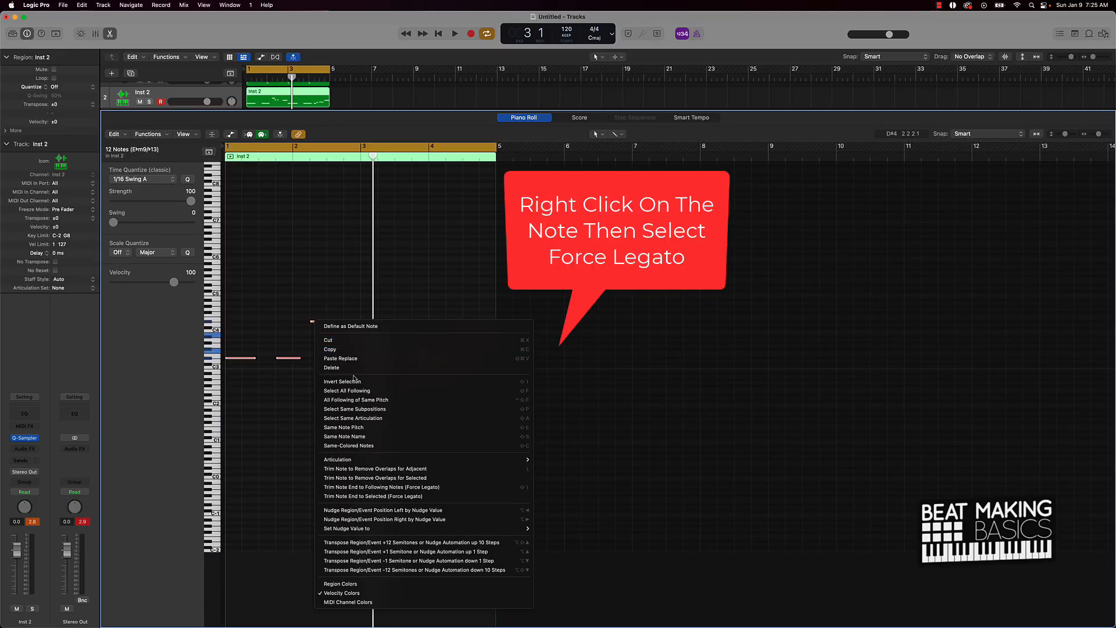
Step: Trim all the 808 notes to their following notes with Force Legato, and raise the tempo to 130 during playback
left_click(429, 487)
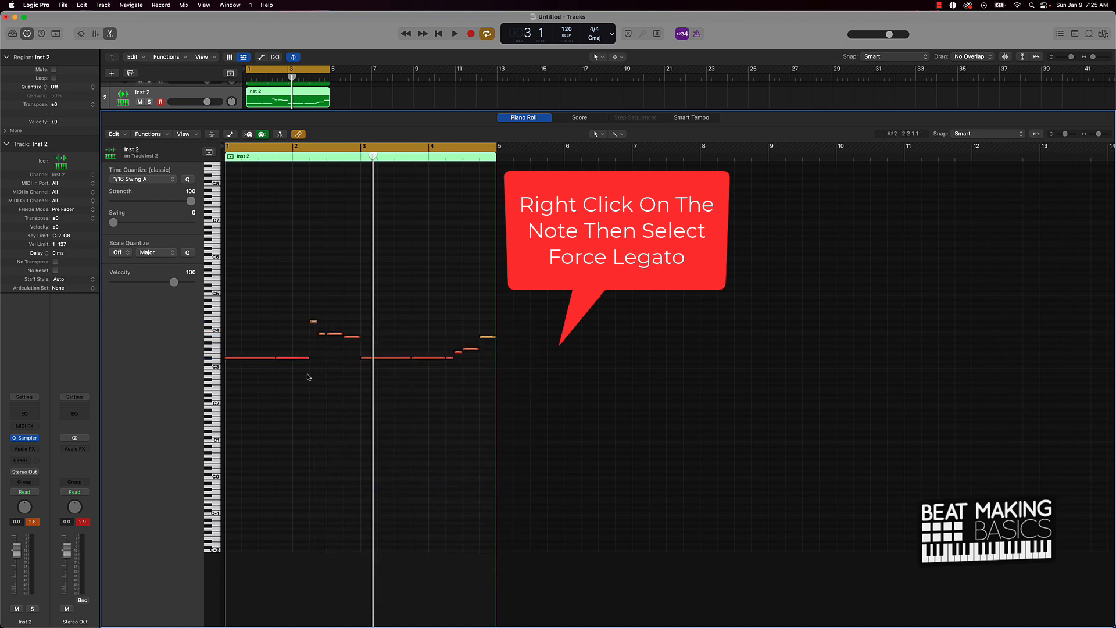
key("space")
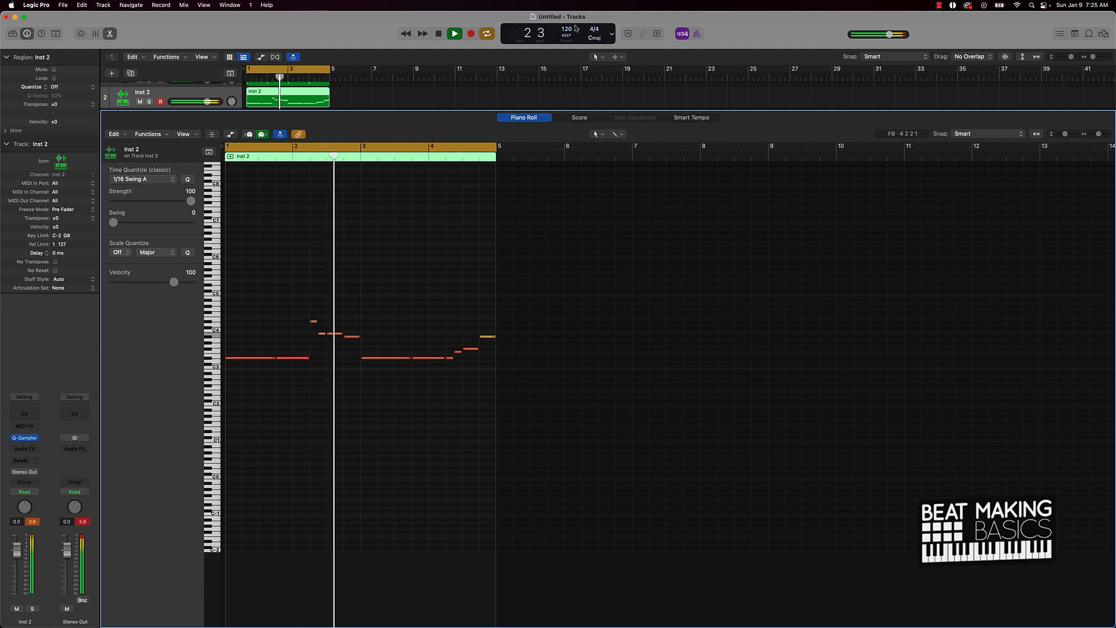
mouse_move(567, 29)
left_mouse_down()
mouse_move(571, 3)
mouse_move(564, 20)
left_mouse_up()
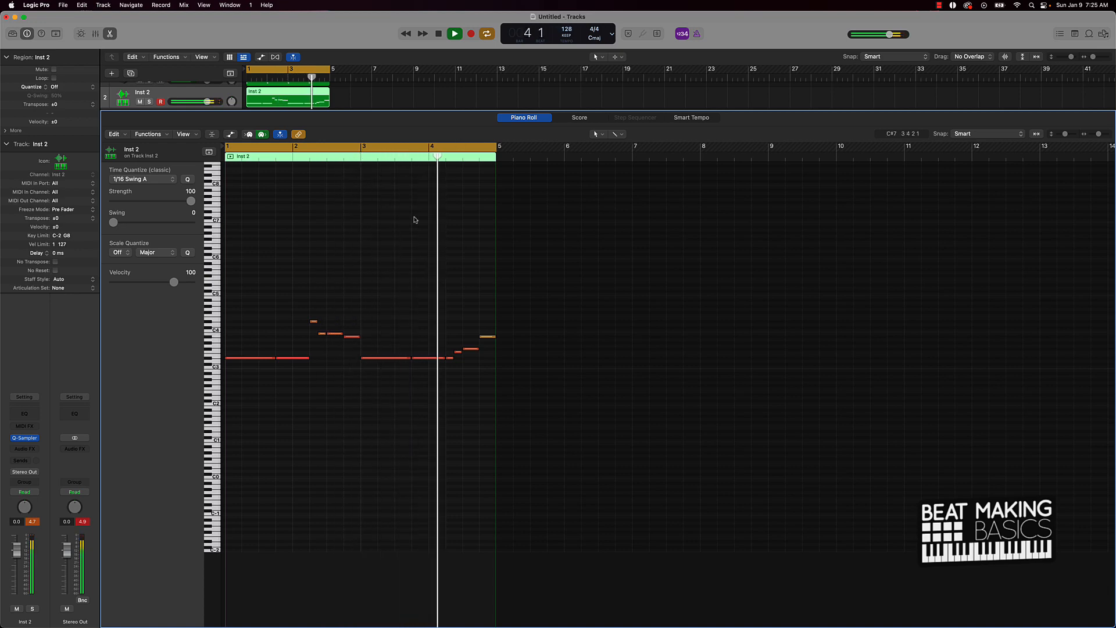
Step: Close the note editor and copy the Filter Synth and Inst 2 regions so the copies start at bar 5
key("p")
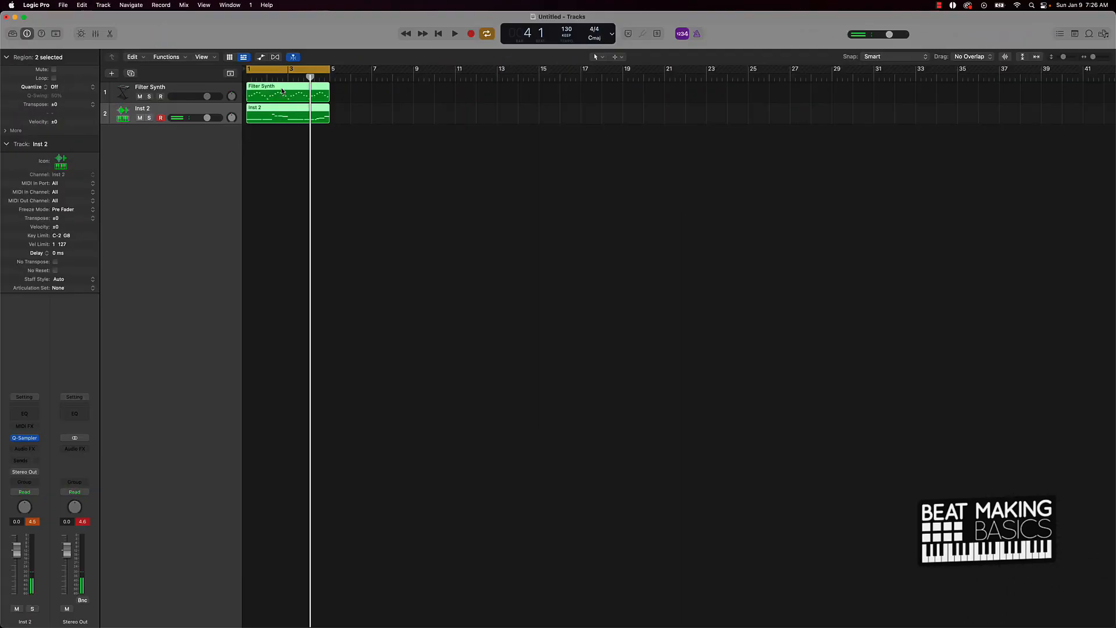
left_click_drag(283, 90, 413, 74)
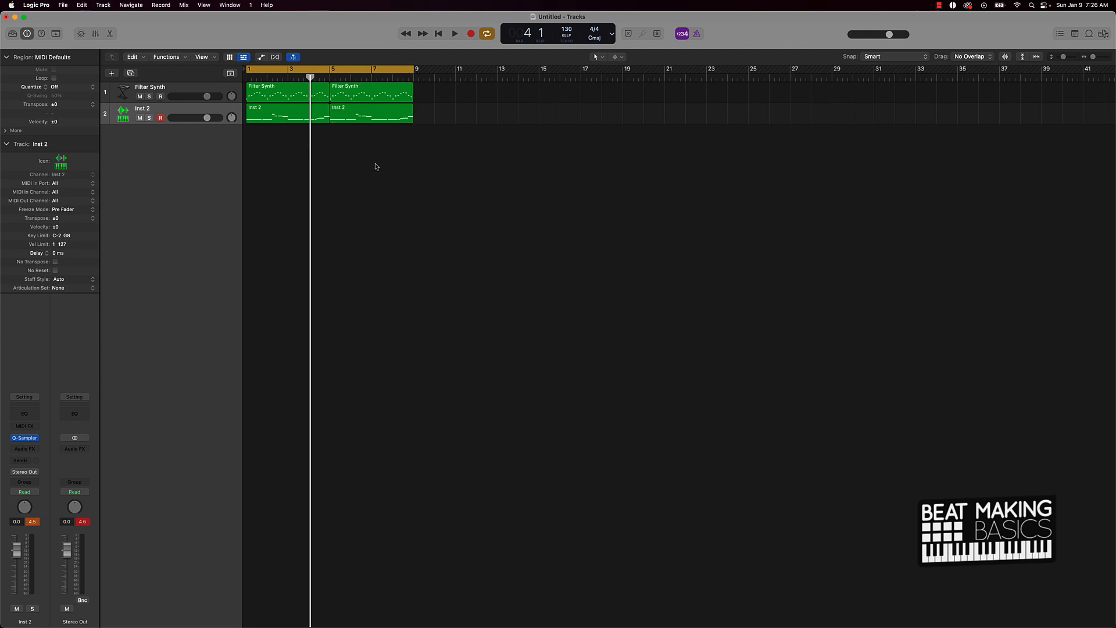
Step: In the second Inst 2 region, raise the short low note in bar 8 to A#3 and play from the start
double_click(401, 119)
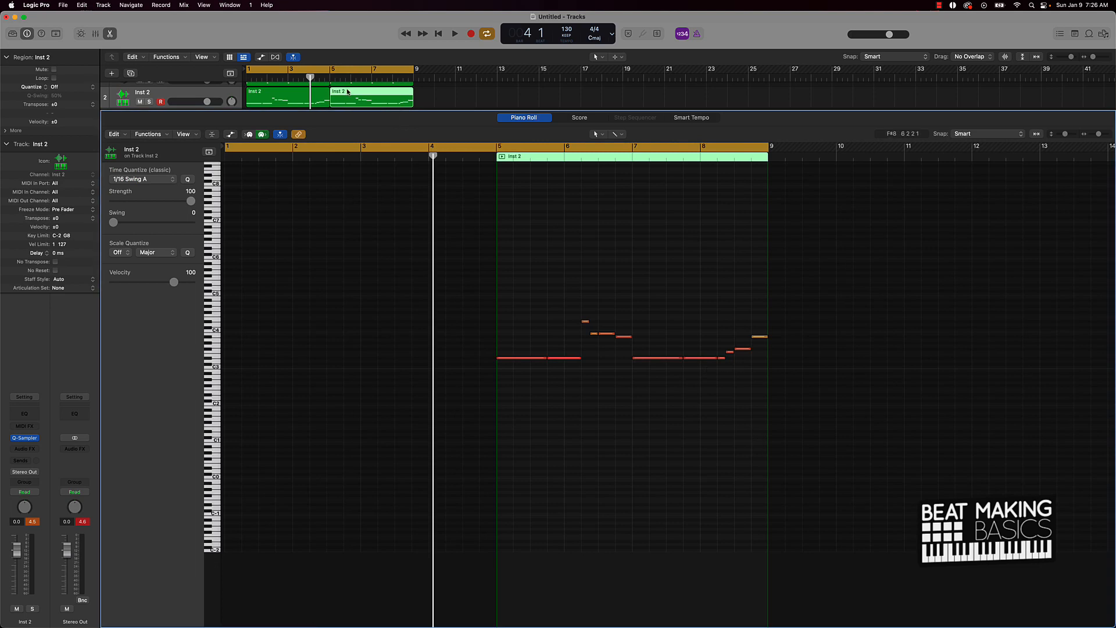
key("space")
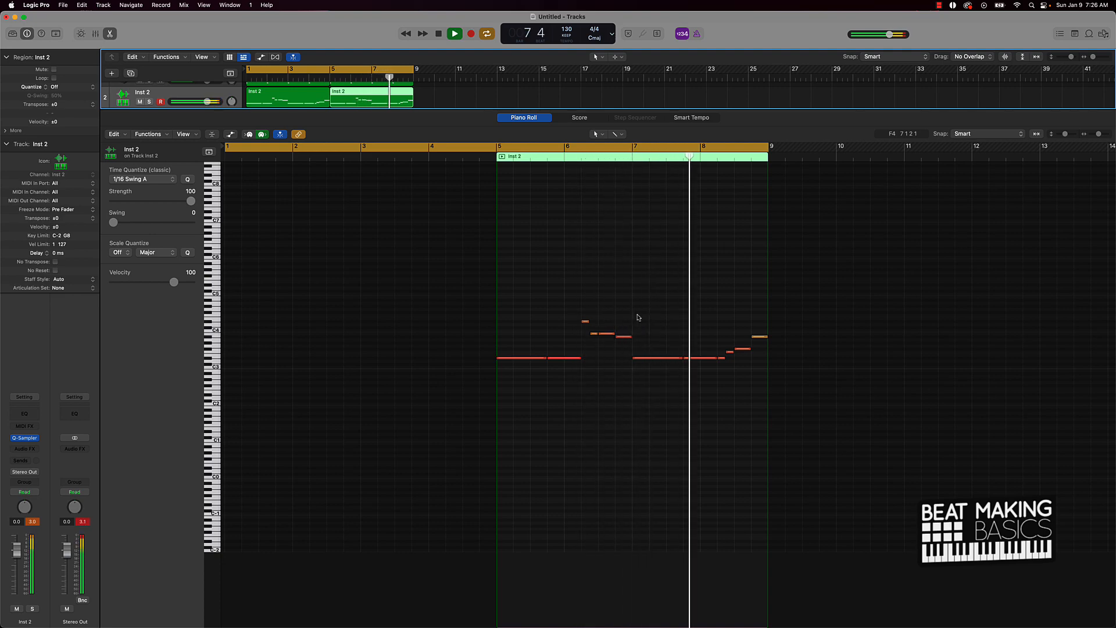
key("space")
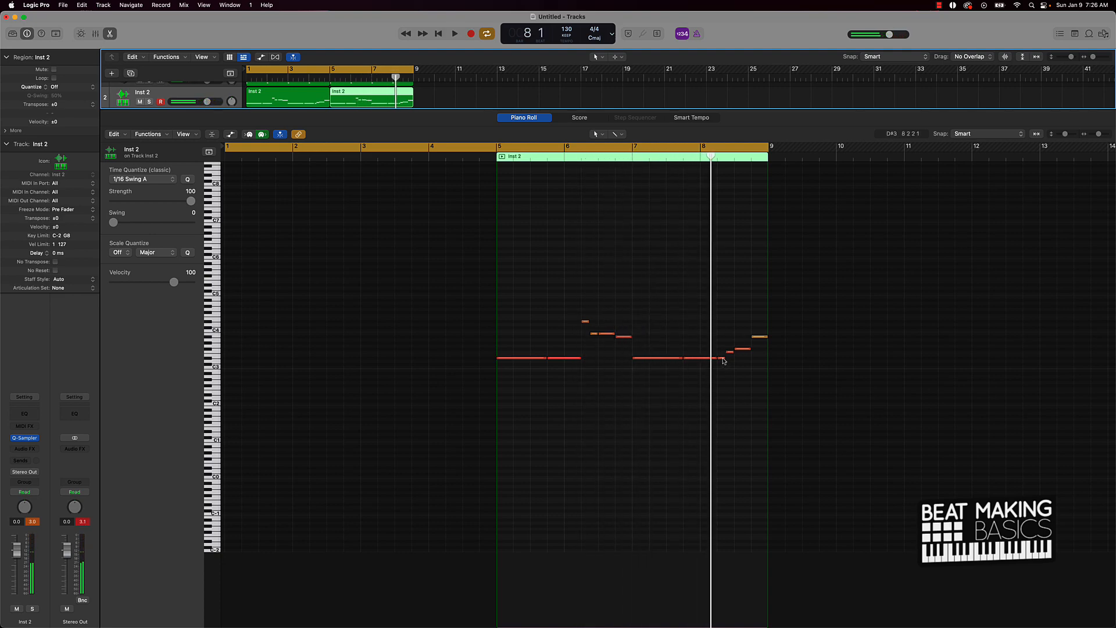
left_click_drag(723, 361, 725, 339)
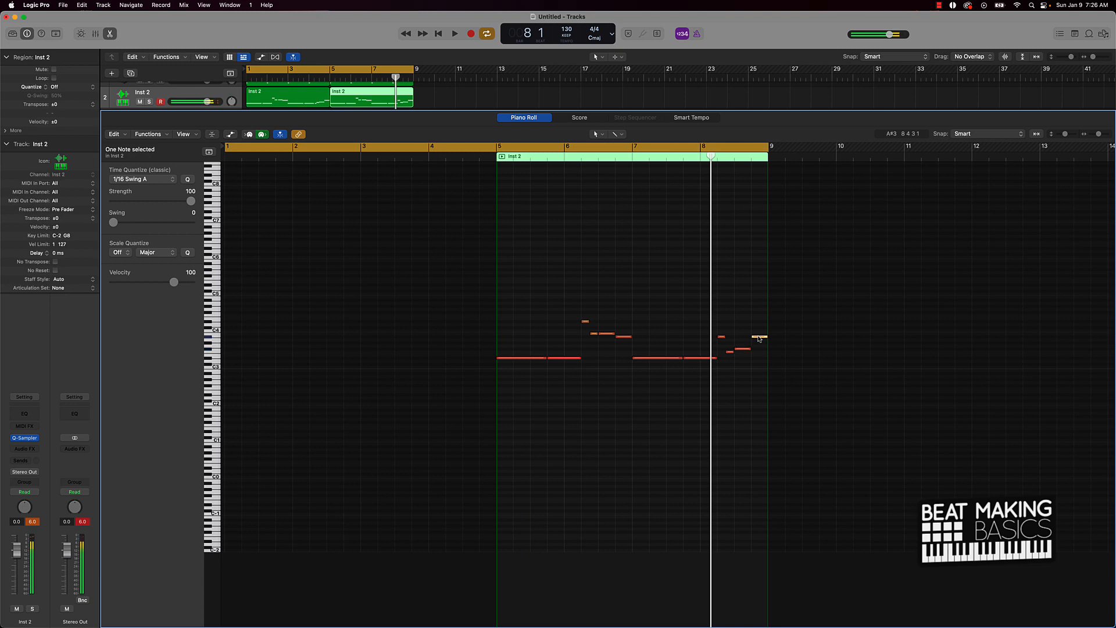
key("Return")
key("space")
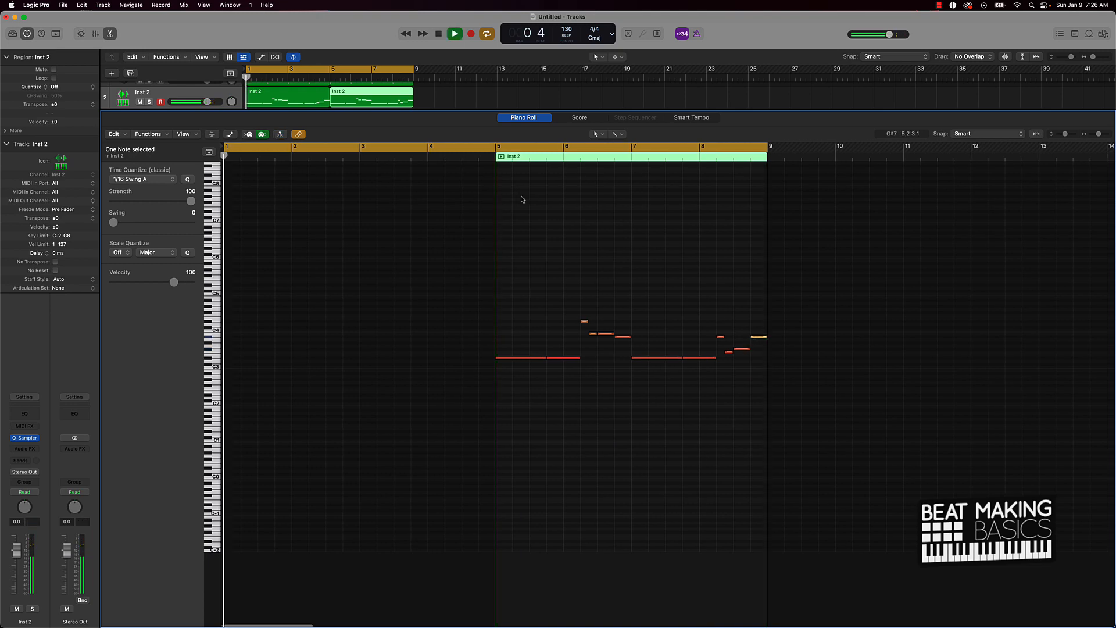
Step: Join the two Inst 2 regions into a single eight-bar region and rename the track 808
left_click(433, 107)
key("e")
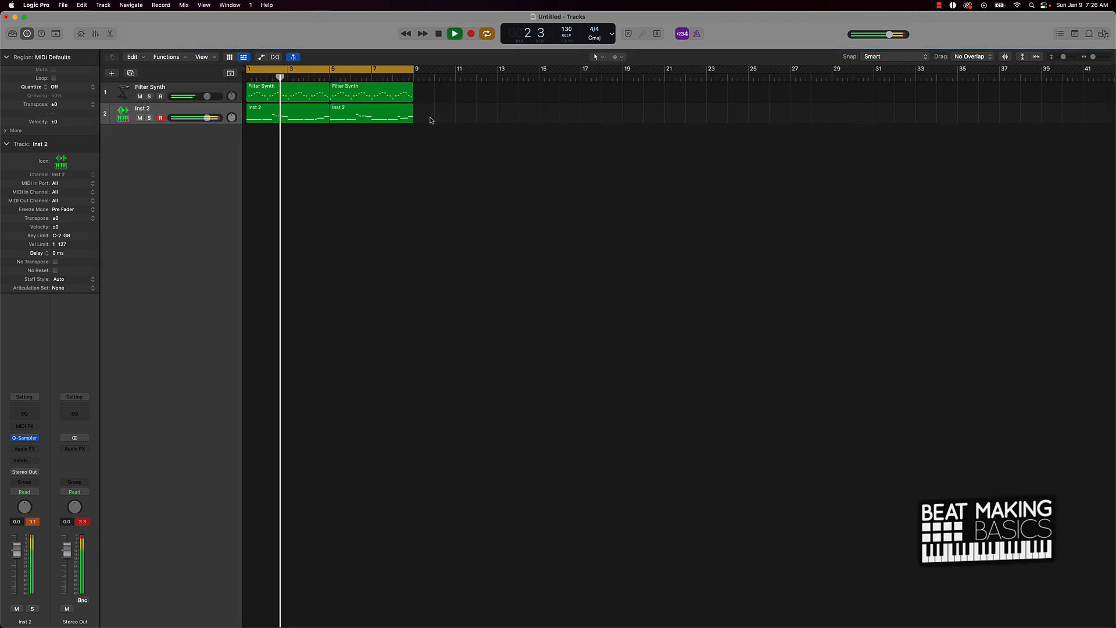
left_click_drag(404, 149, 303, 119)
key("super+j")
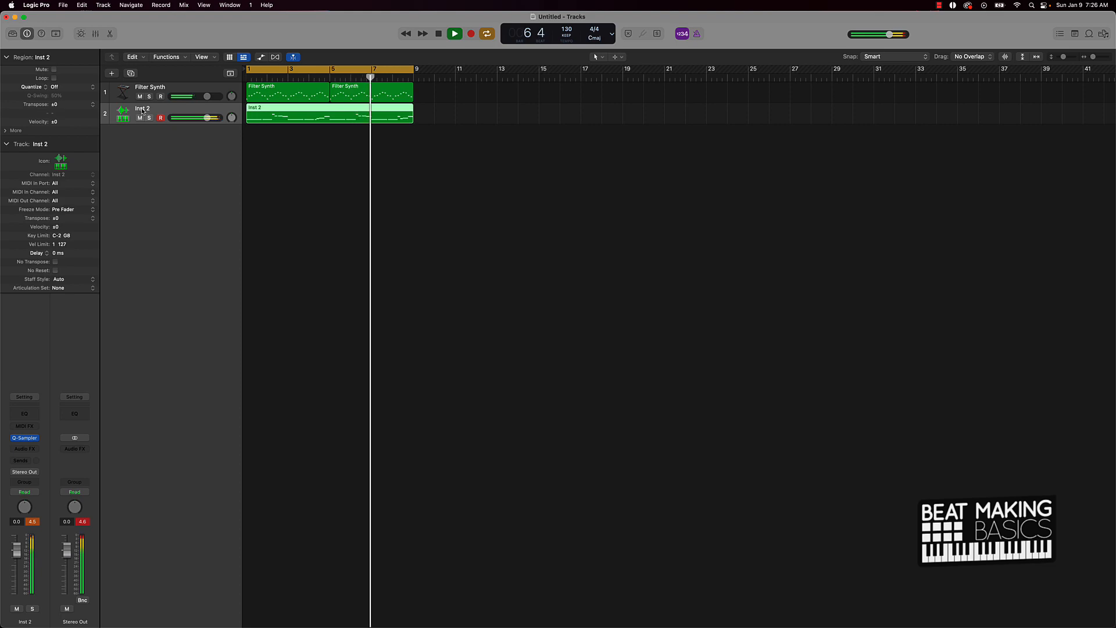
left_click(367, 198)
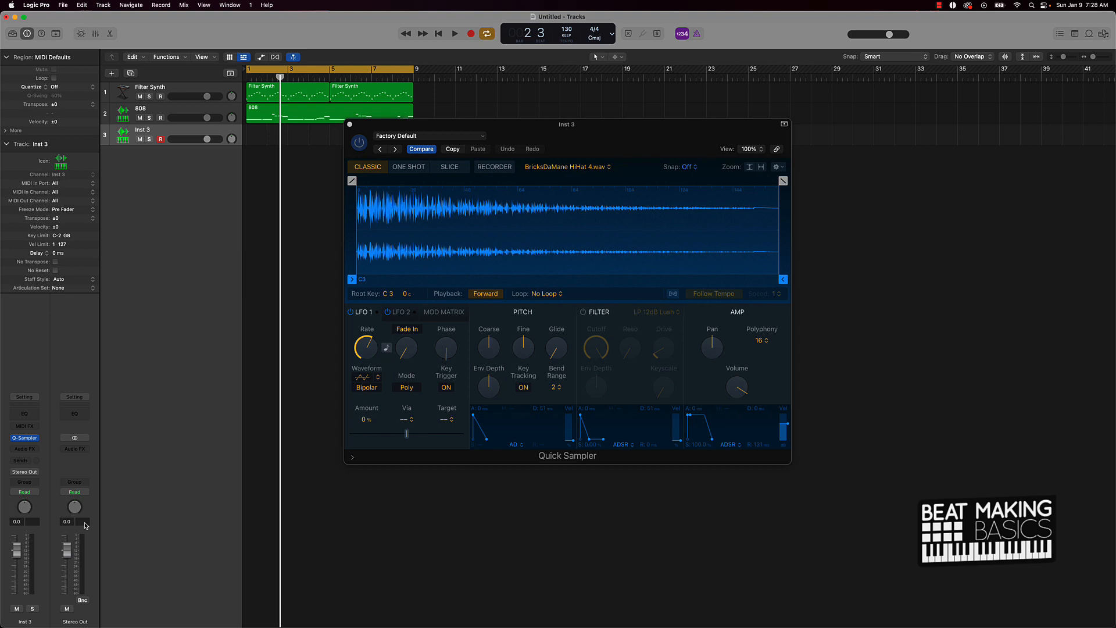
Step: Duplicate the two-bar Inst 3 hi-hat region until it fills bars 1 through 8, and play from the start
key("space")
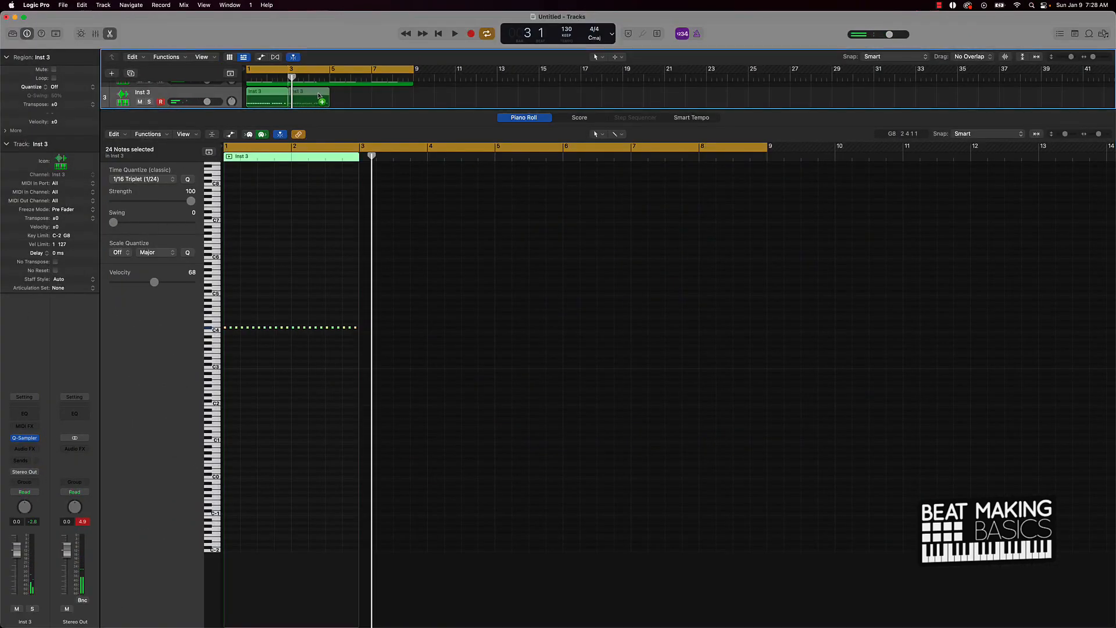
left_click_drag(319, 95, 314, 100)
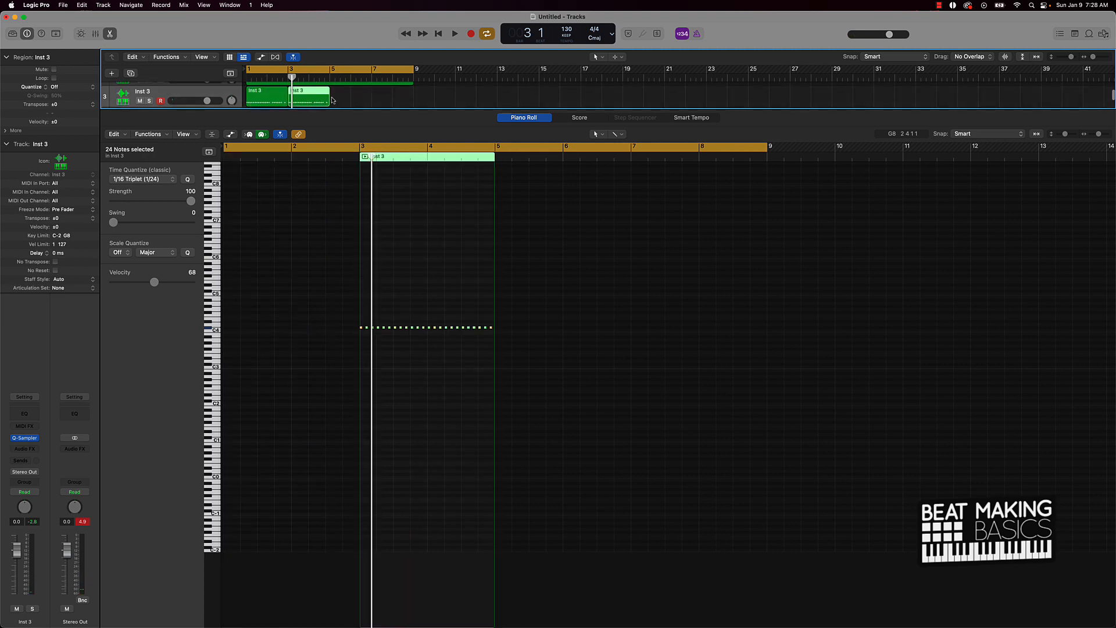
left_click(264, 99, "shift")
mouse_move(263, 100)
left_mouse_down()
mouse_move(350, 100)
mouse_move(254, 102)
left_mouse_up()
key("space")
key("space")
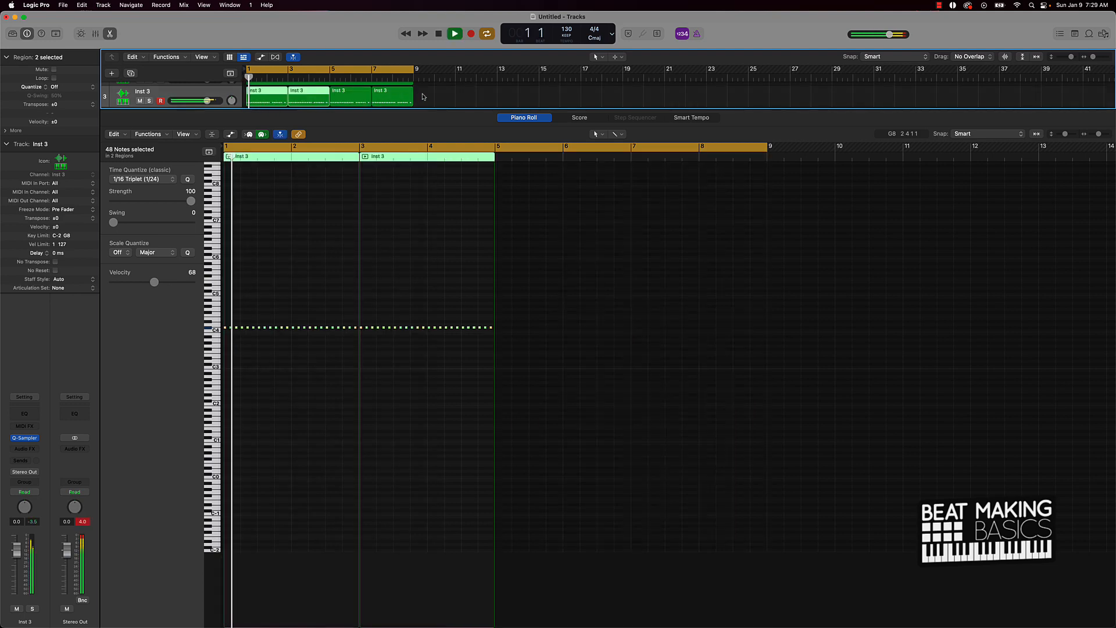
Step: Close the note editor and join the four Inst 3 regions into a single eight-bar region
left_click(430, 96)
key("e")
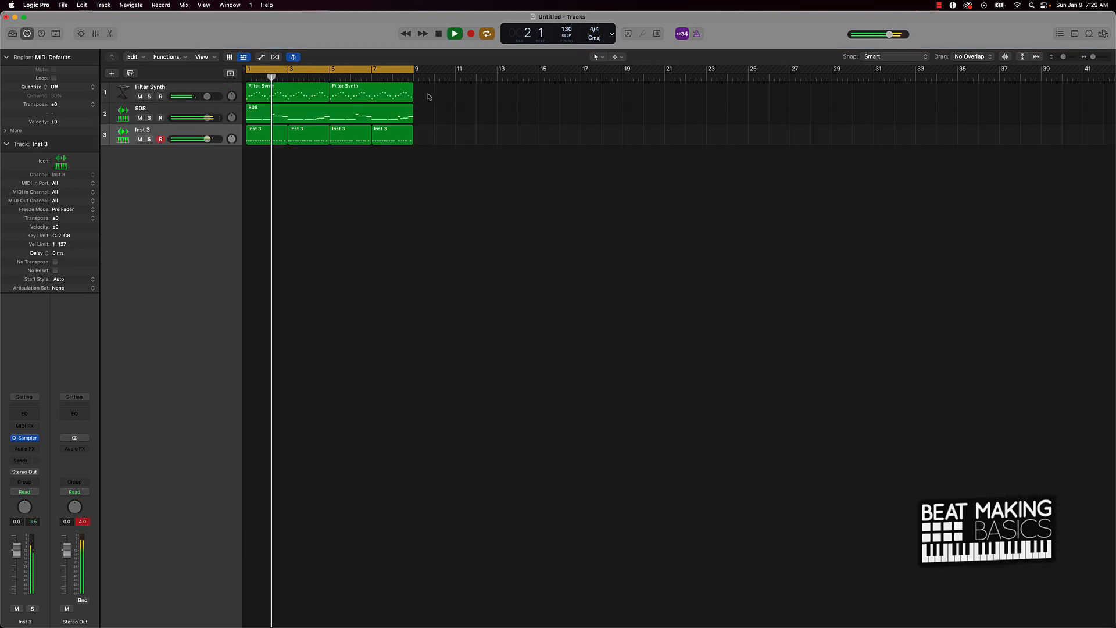
left_click_drag(274, 167, 393, 146)
key("j")
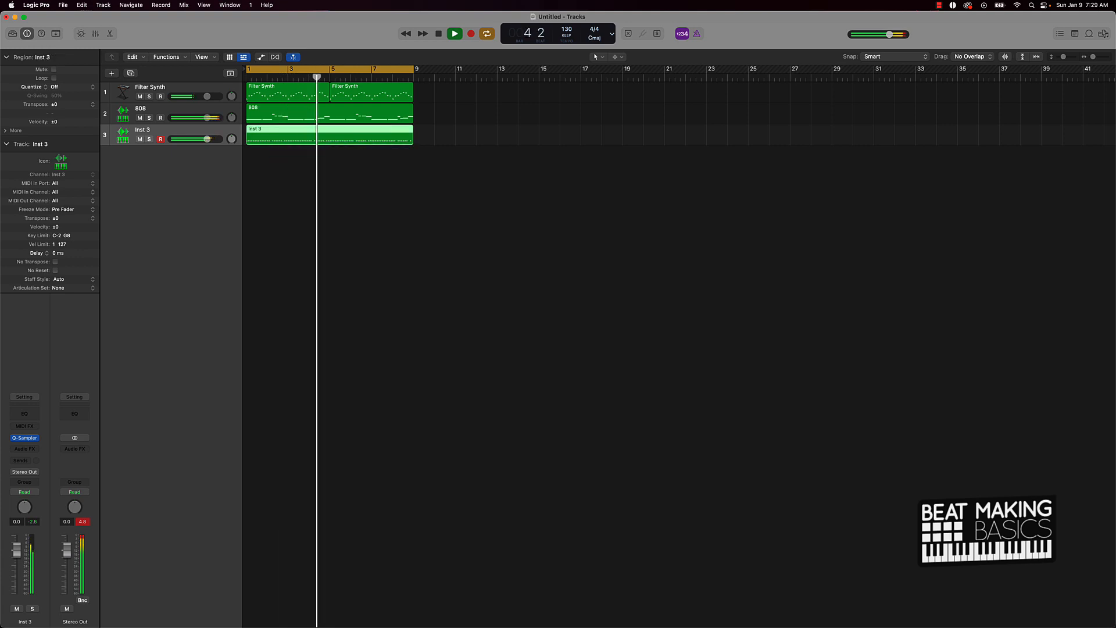
key("e")
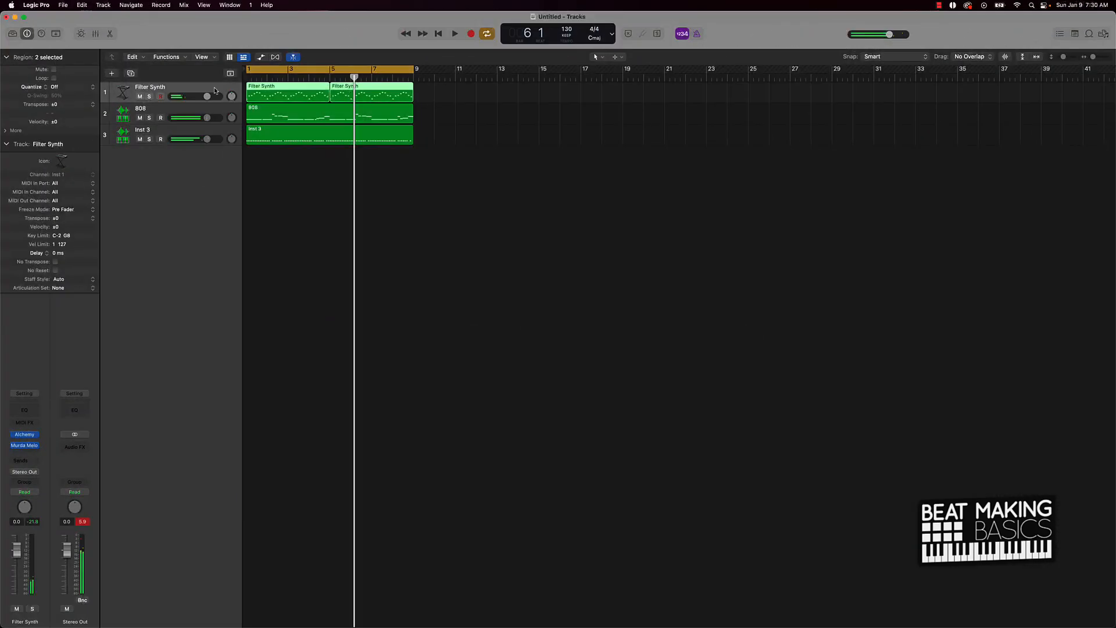
right_click(224, 89)
mouse_move(263, 92)
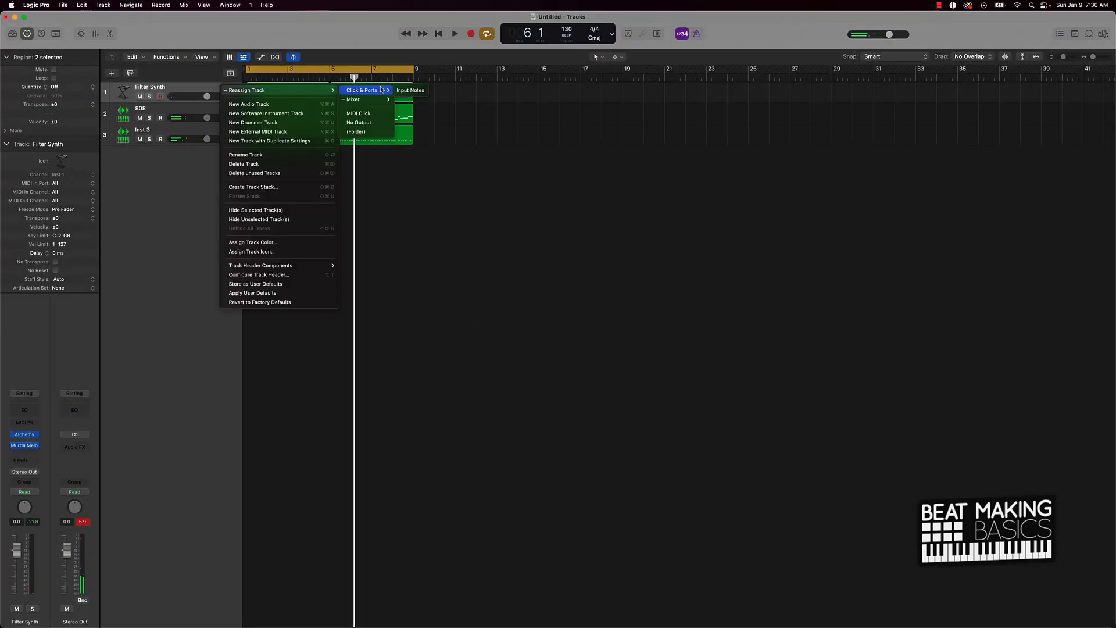
left_click(463, 189)
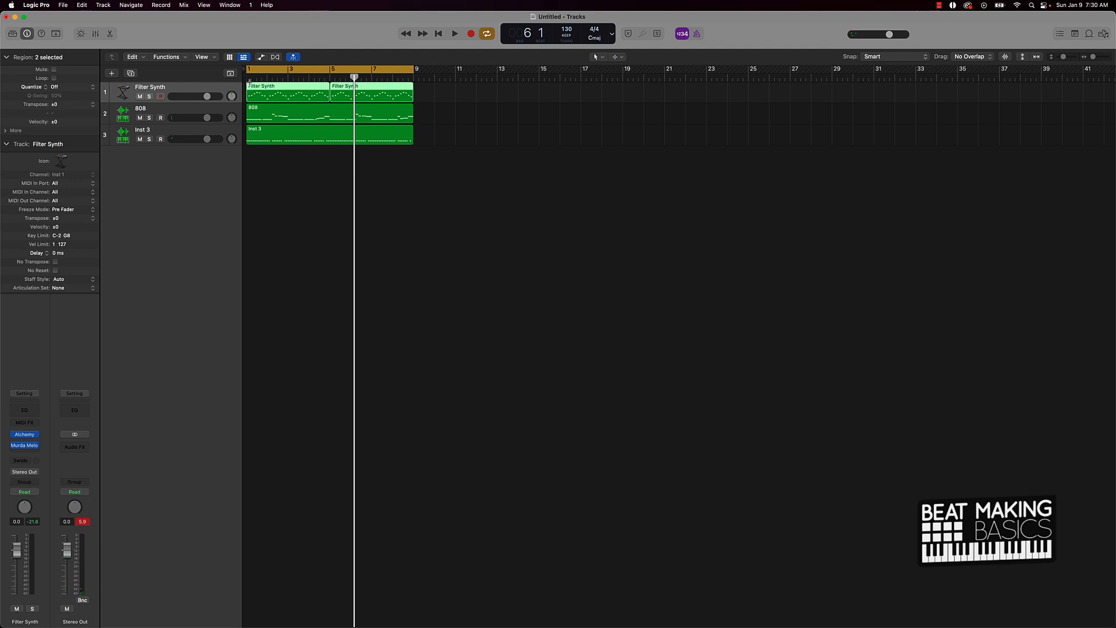
Step: Convert the two Filter Synth regions into a new Quick Sampler track and mute the original Filter Synth track
left_click_drag(289, 87, 167, 193)
left_click(165, 169)
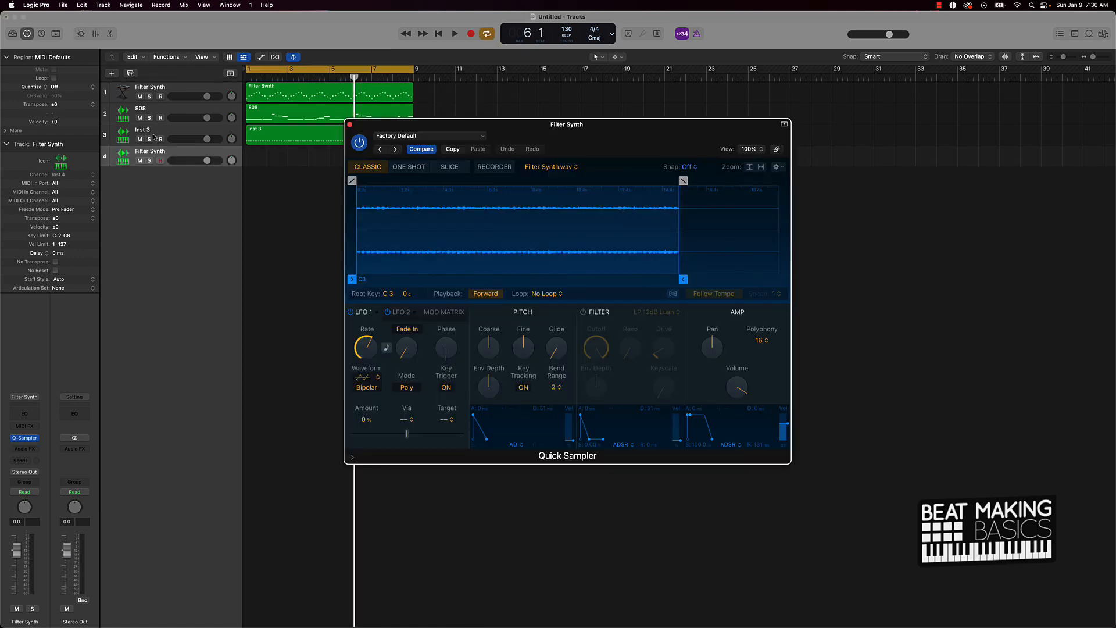
left_click(140, 97)
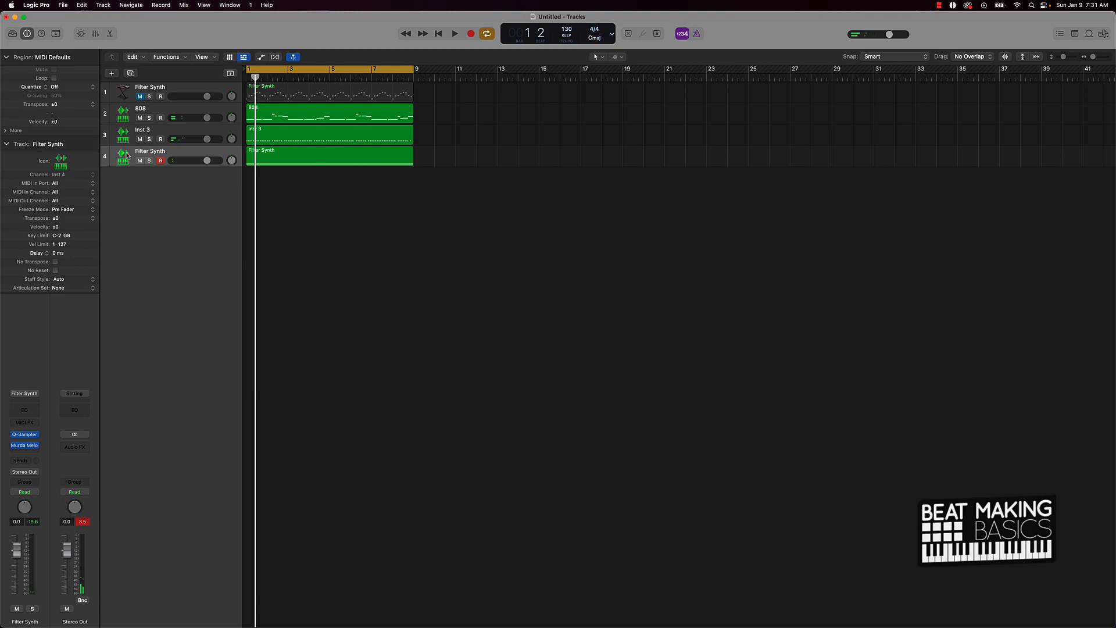
Step: Add another Quick Sampler instrument track and move the sampled Filter Synth track directly below the original one
left_click(114, 73)
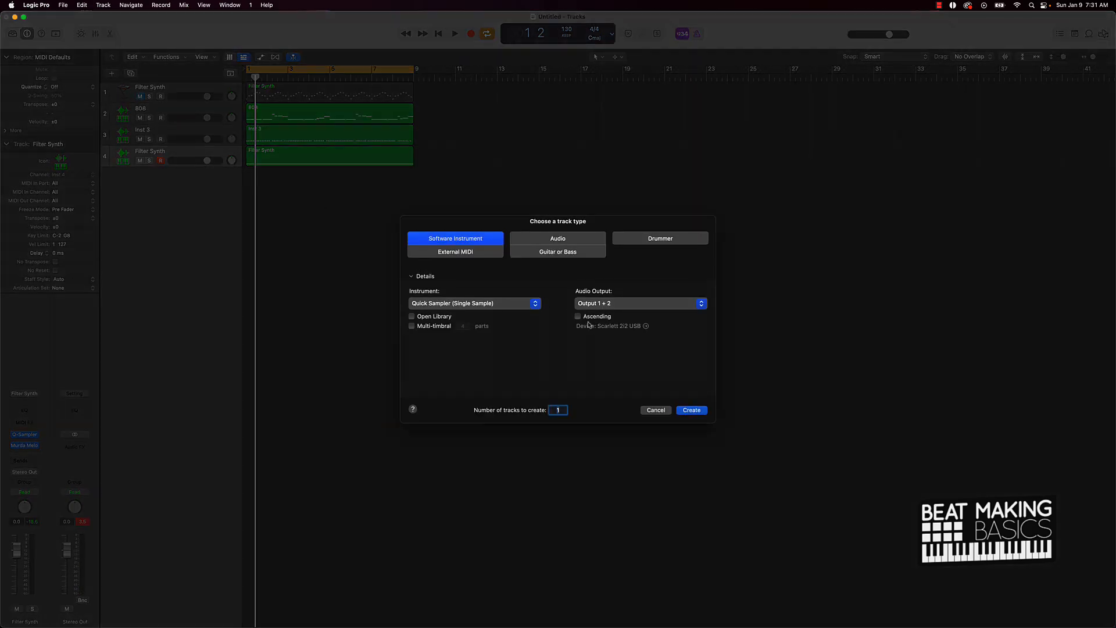
left_click(690, 410)
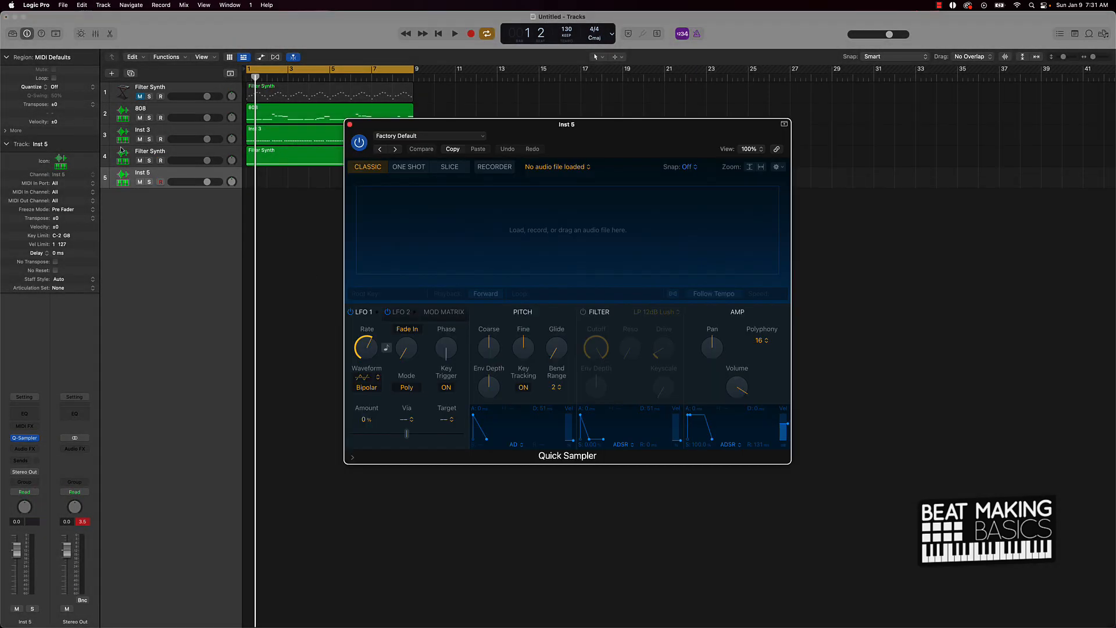
left_click_drag(119, 153, 119, 112)
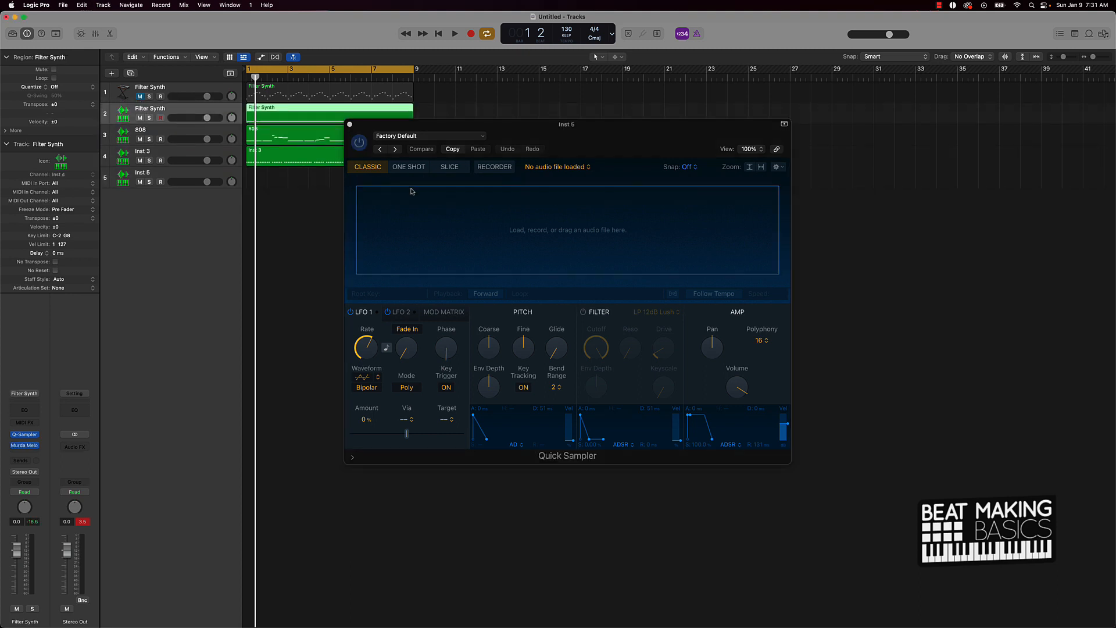
Step: Switch to Finder, browse to the BricksDaMane Claps folder and load BricksDaMane Clap 5.wav into the Inst 5 Quick Sampler
mouse_move(233, 624)
left_click(58, 601)
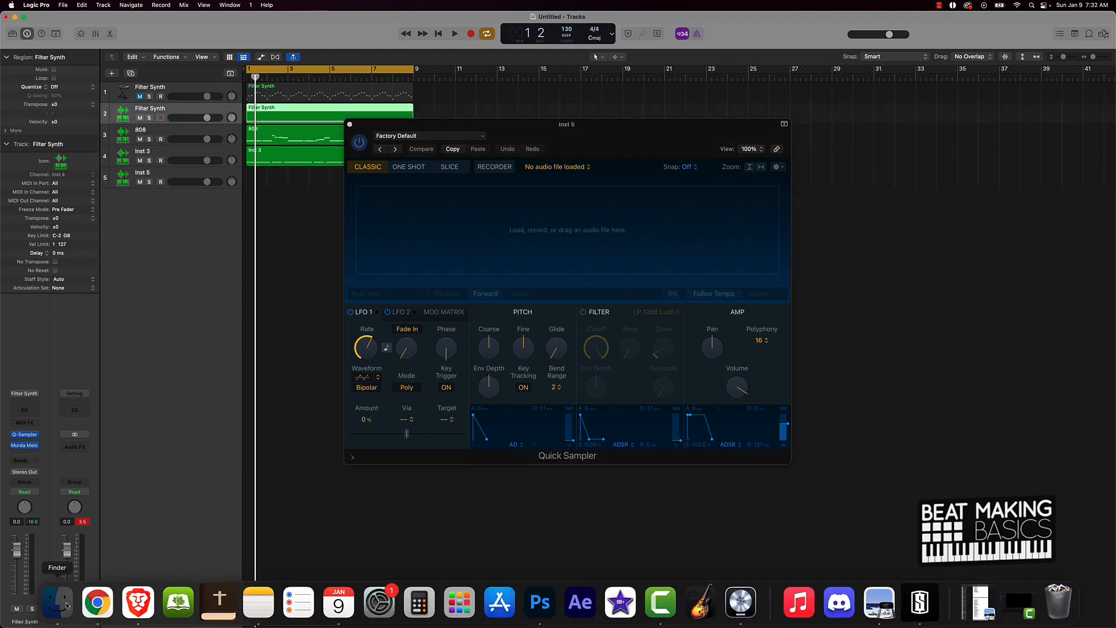
scroll(270, 218, "left", 5)
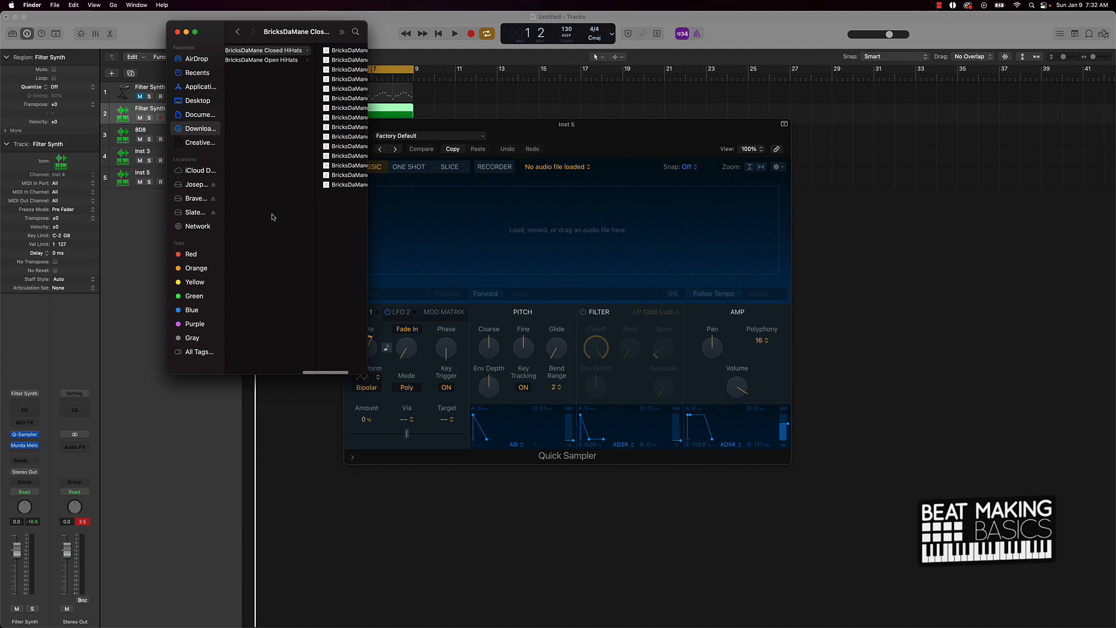
scroll(270, 217, "left", 3)
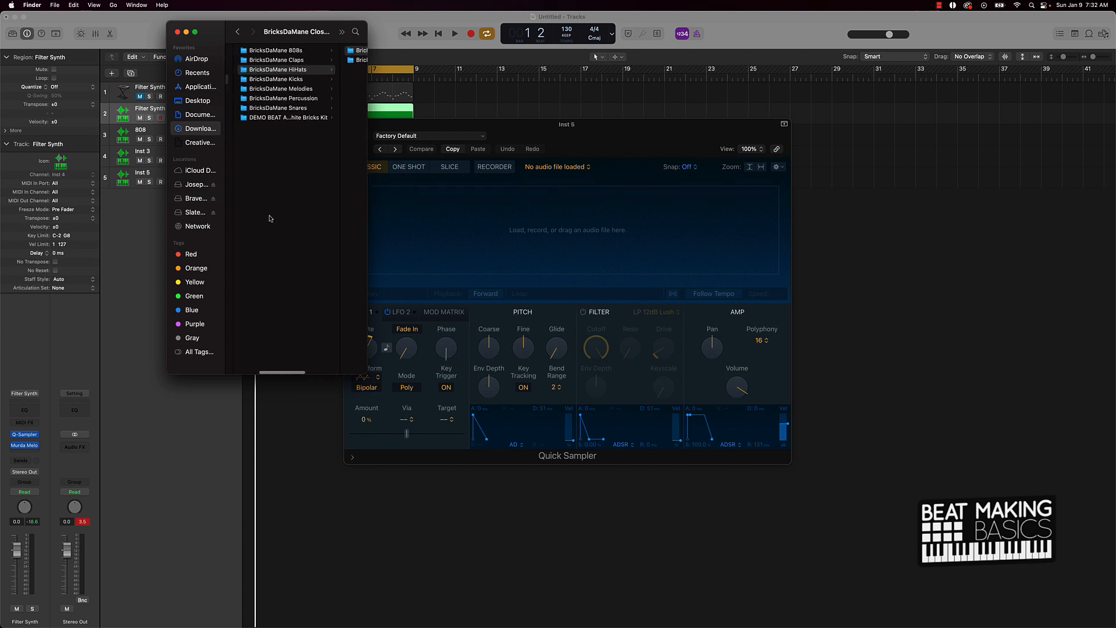
left_click(284, 61)
left_click(317, 80)
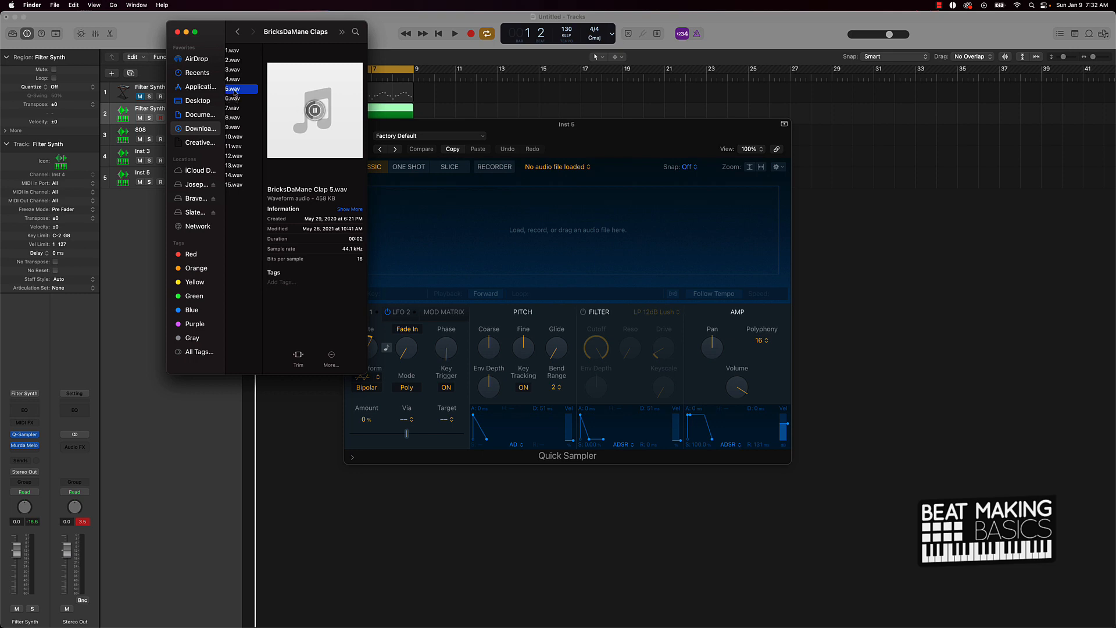
left_click_drag(235, 92, 427, 226)
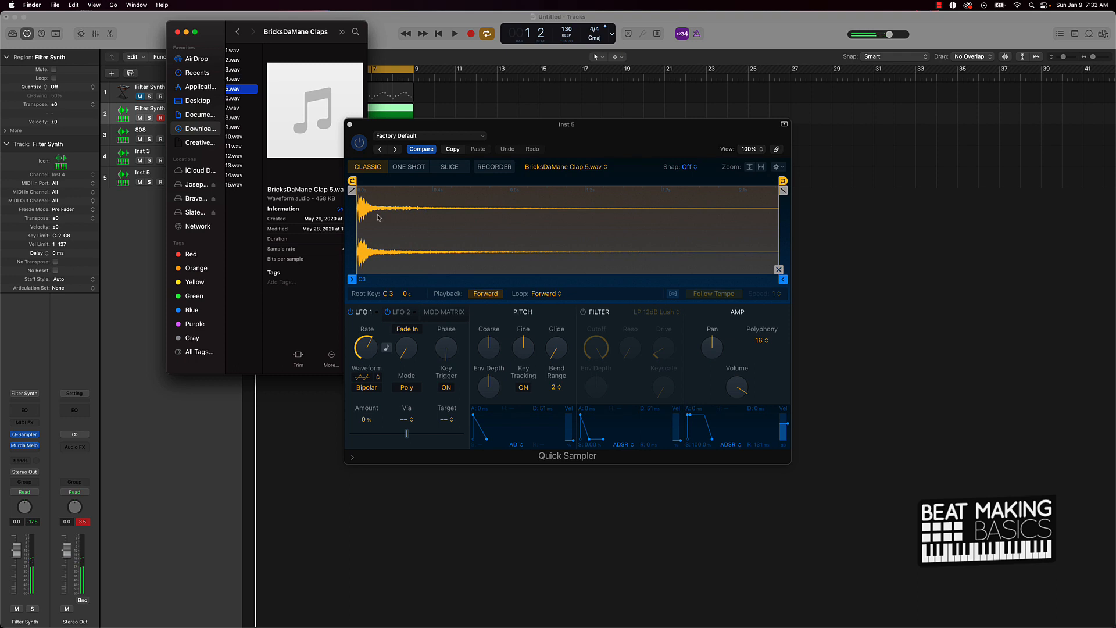
Step: Record a clap pattern on the Inst 5 track from bar 1 into bar 5, and close the Quick Sampler window
left_click(131, 183)
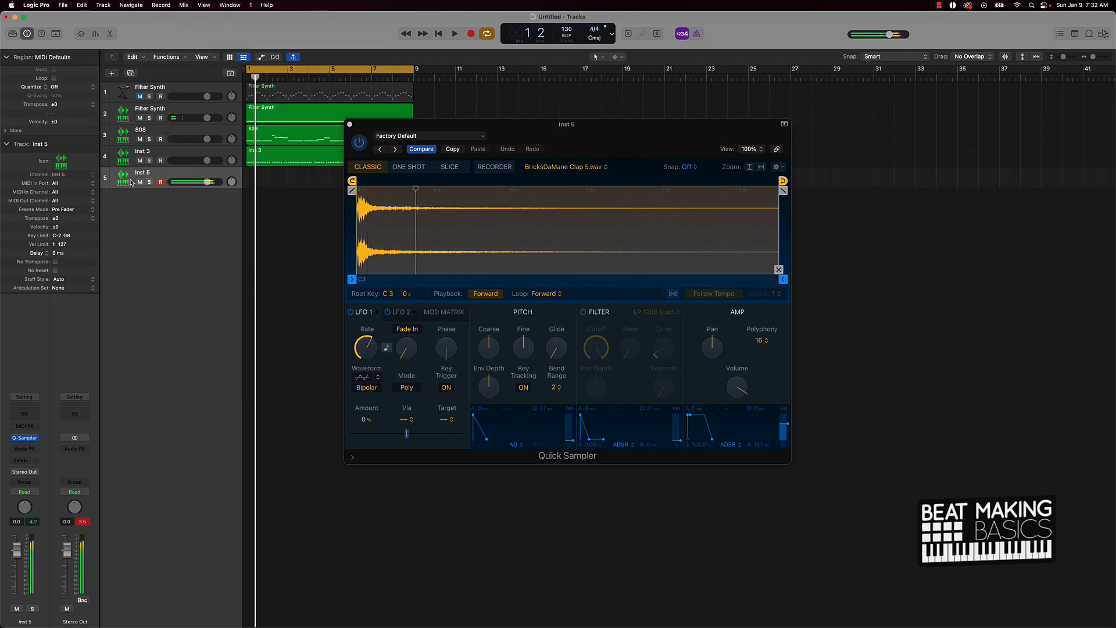
key("space")
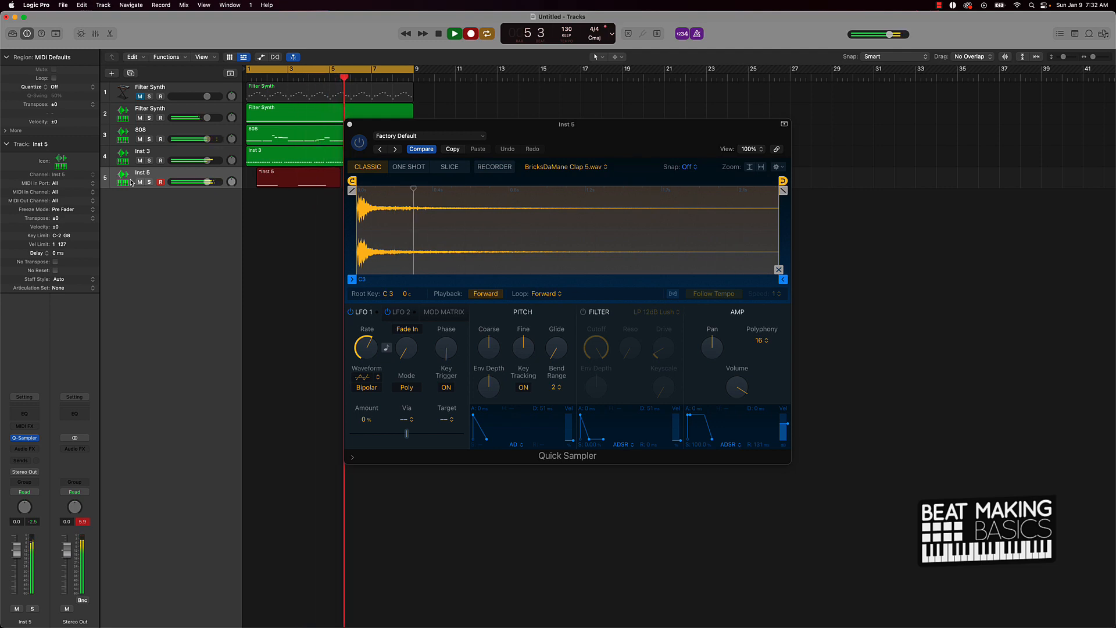
key("space")
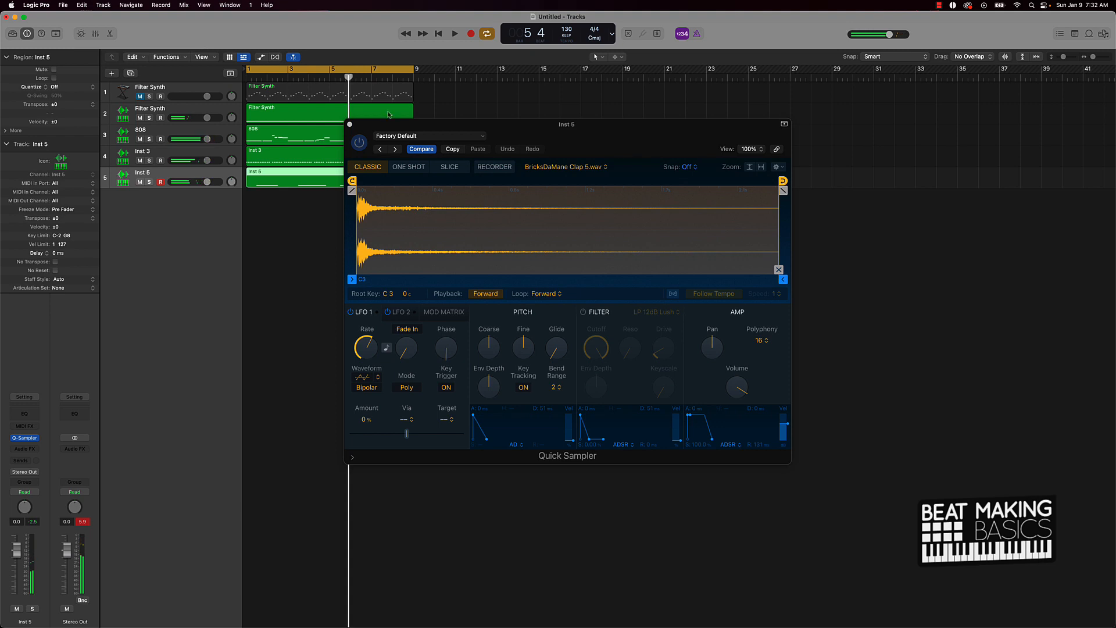
left_click(350, 125)
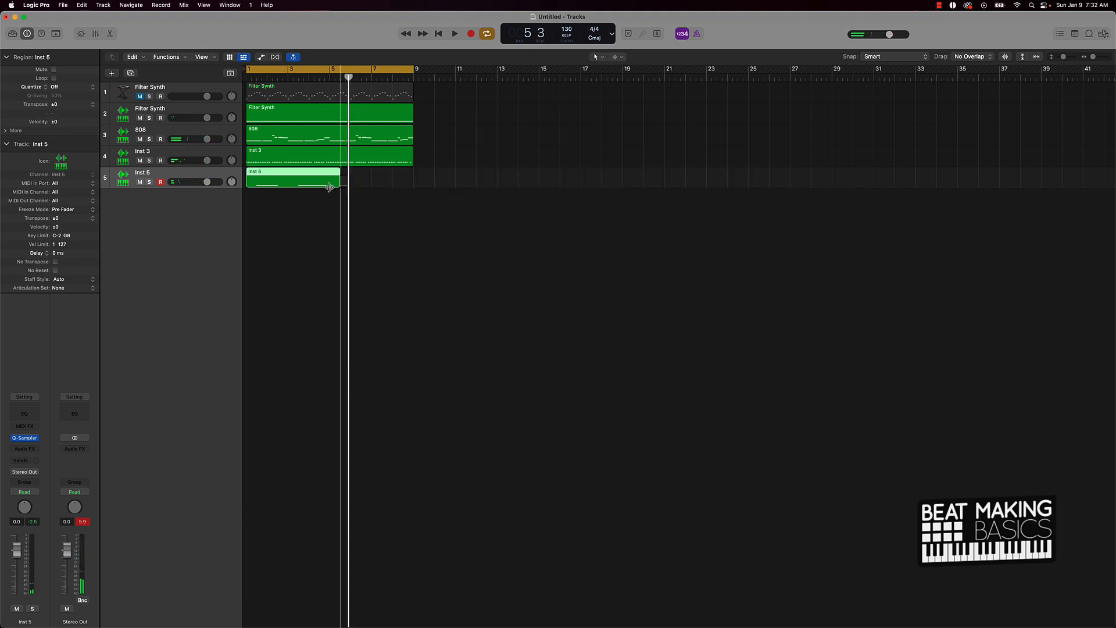
Step: Trim the Inst 5 clap region to two bars, repeat it to fill bars 1 through 8, and select all its copies
left_click_drag(329, 186, 286, 193)
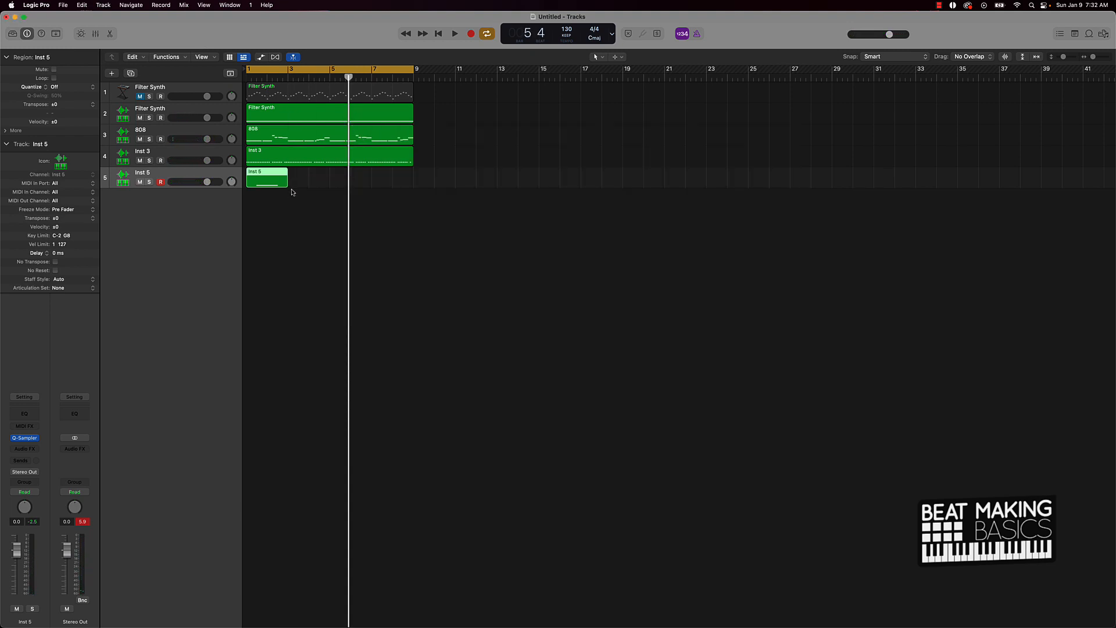
key("comma")
key("comma")
key("comma")
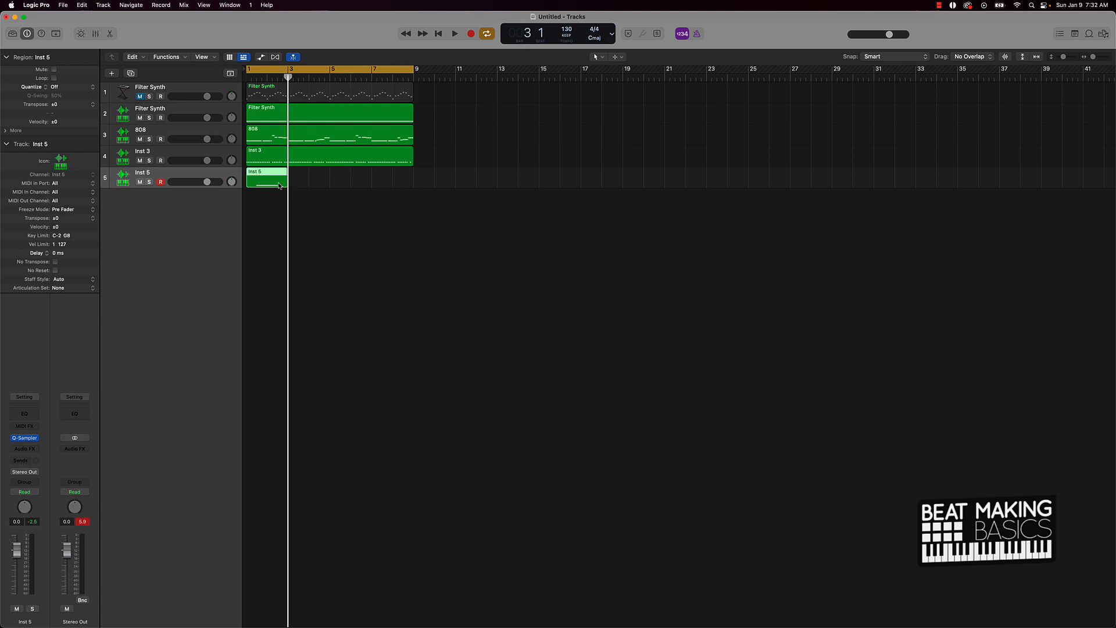
key("super+r")
key("super+r")
key("super+r")
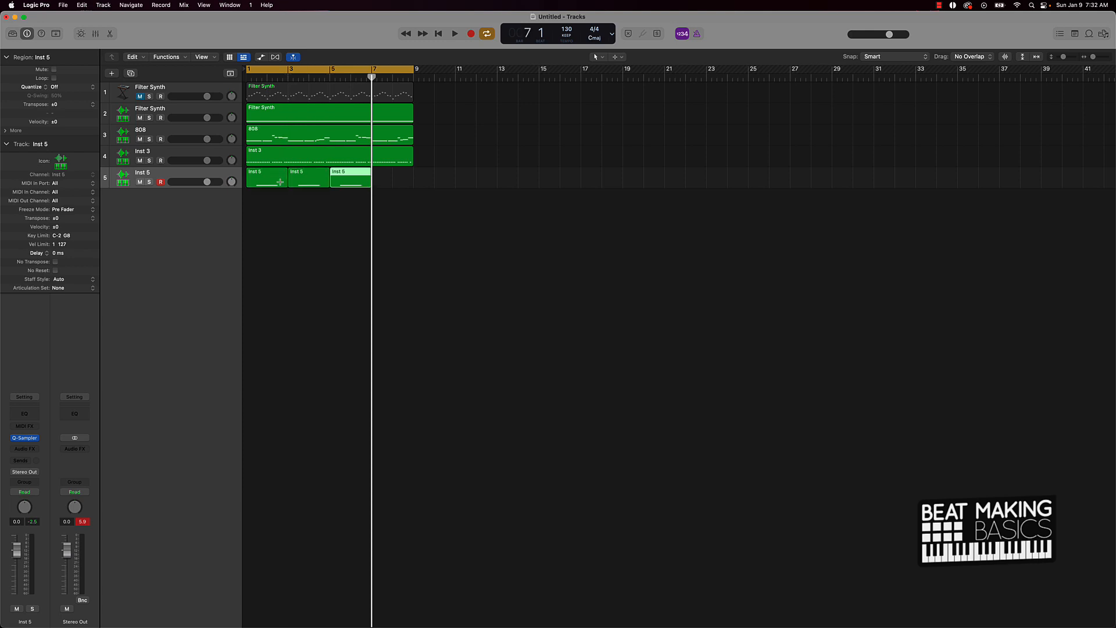
left_click_drag(271, 205, 401, 191)
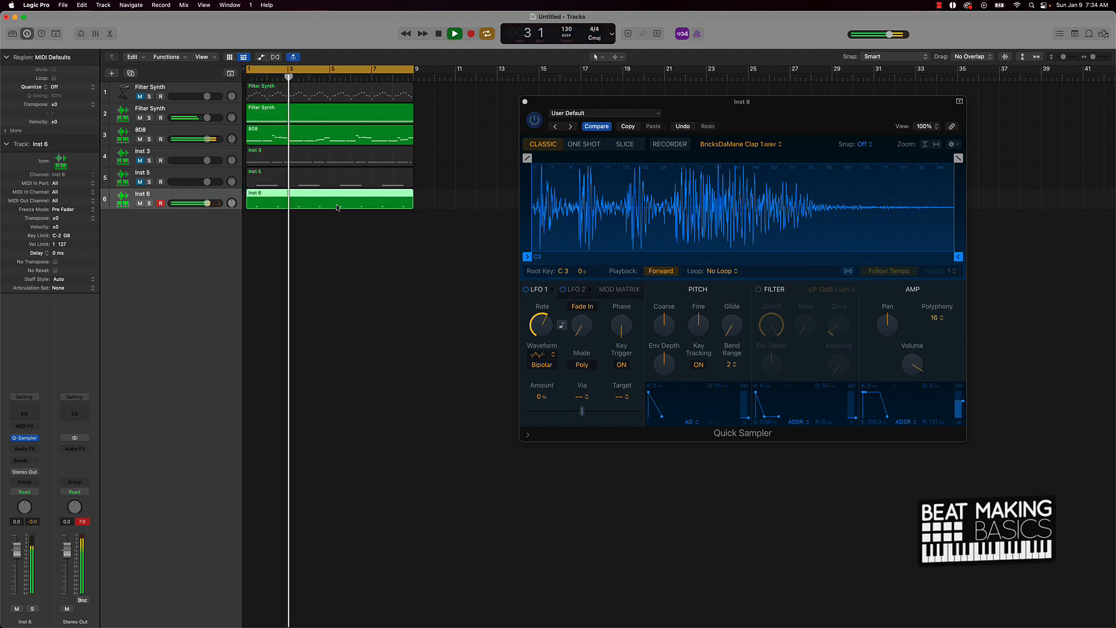
Step: Quantize all notes in the Inst 6 clap region to 1/8 Swing A and close the note editor
key("p")
key("super+a")
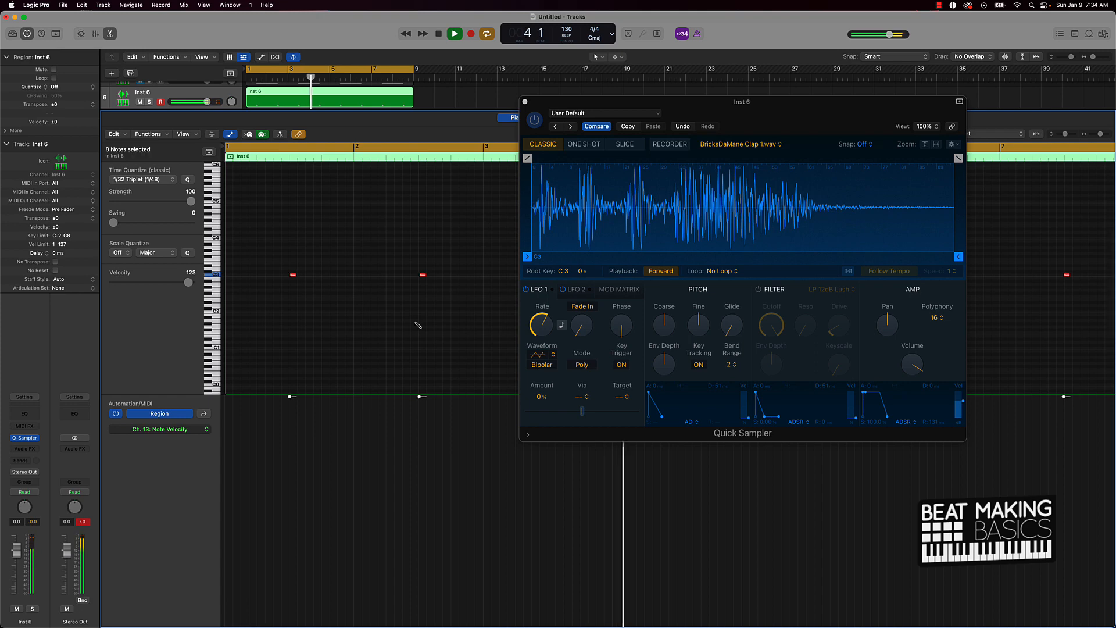
left_click(175, 180)
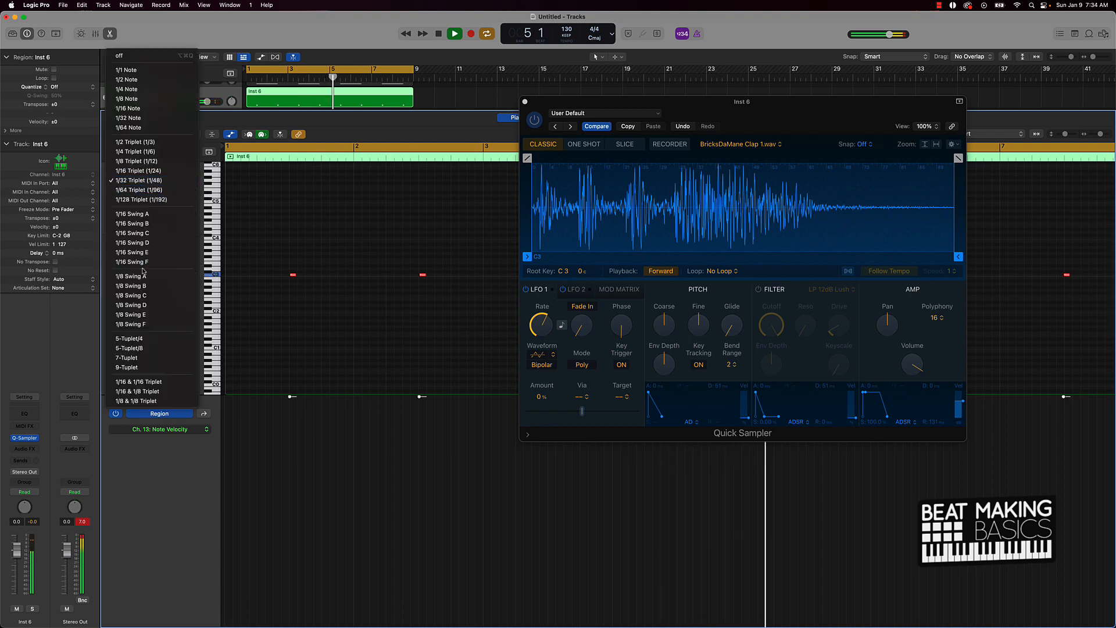
left_click(182, 272)
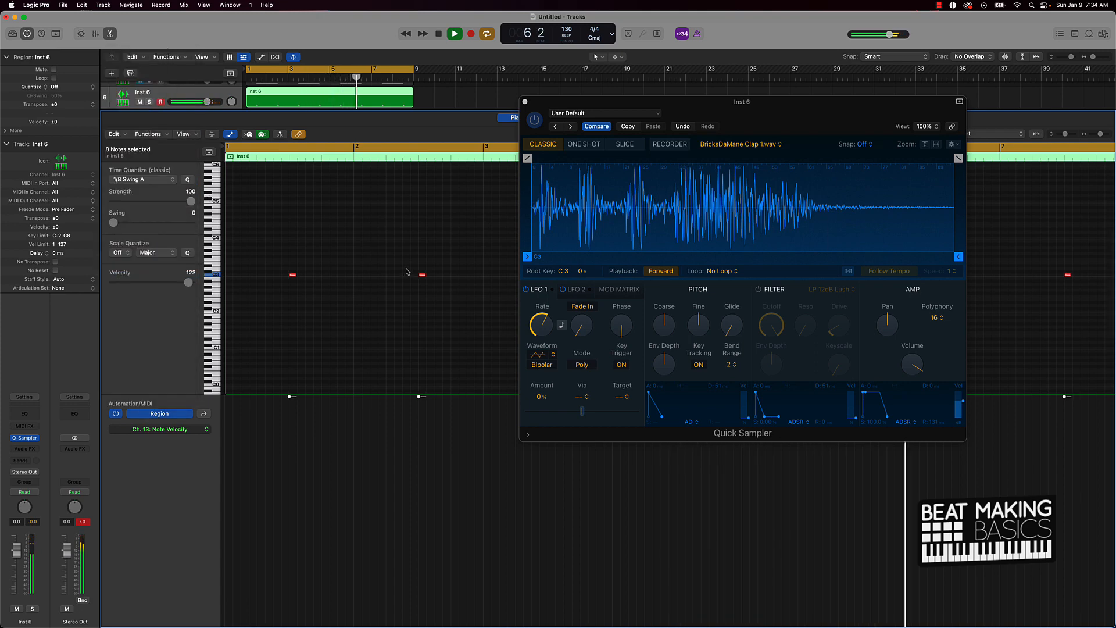
key("p")
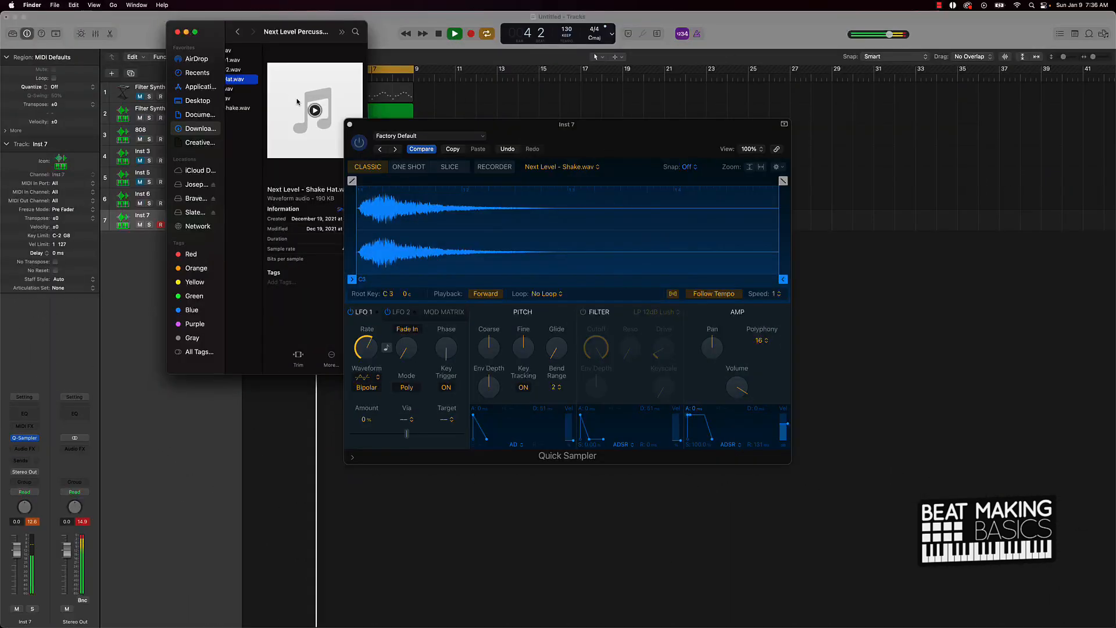
Step: Audition the Next Level Shake Hat and Rattle samples, and load Next Level - Rattle 01.wav into the Inst 7 Quick Sampler
left_click(315, 111)
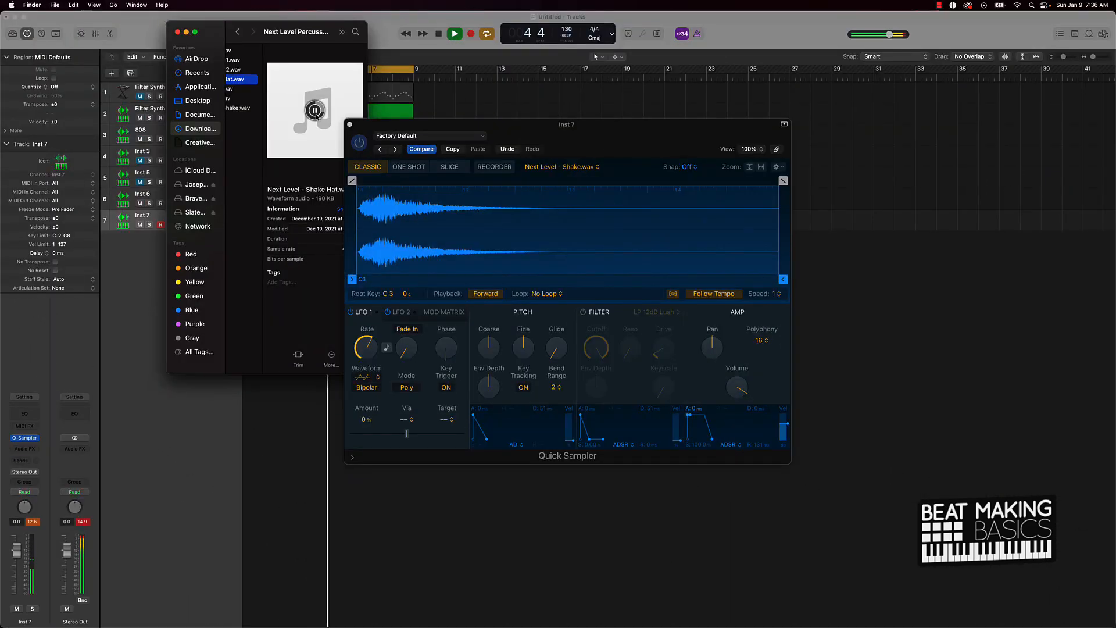
left_click(235, 70)
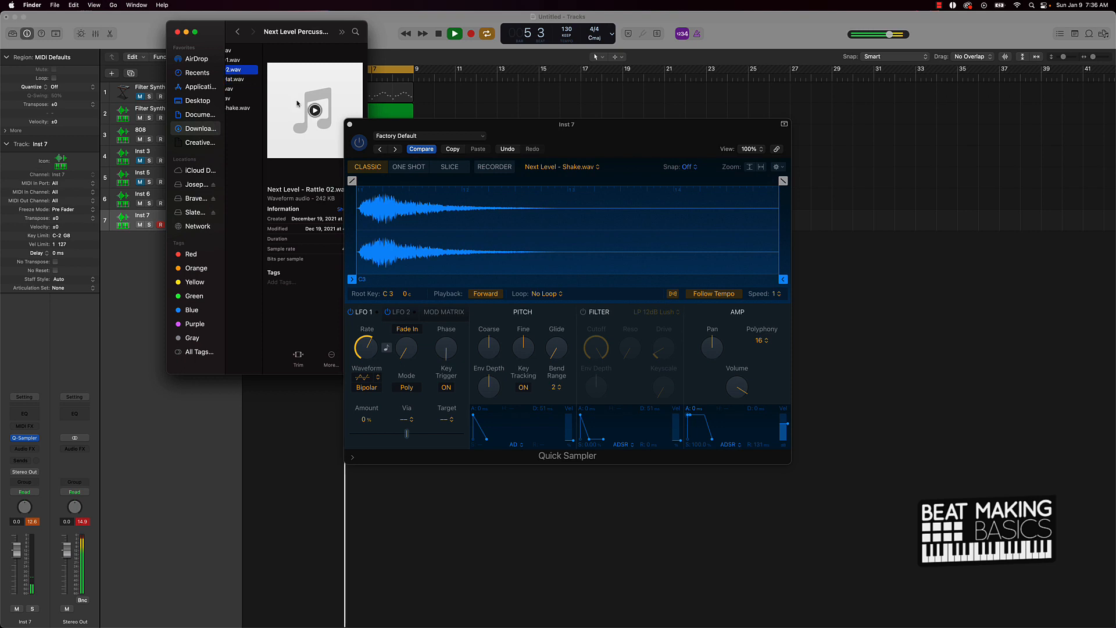
left_click(235, 60)
left_click(315, 111)
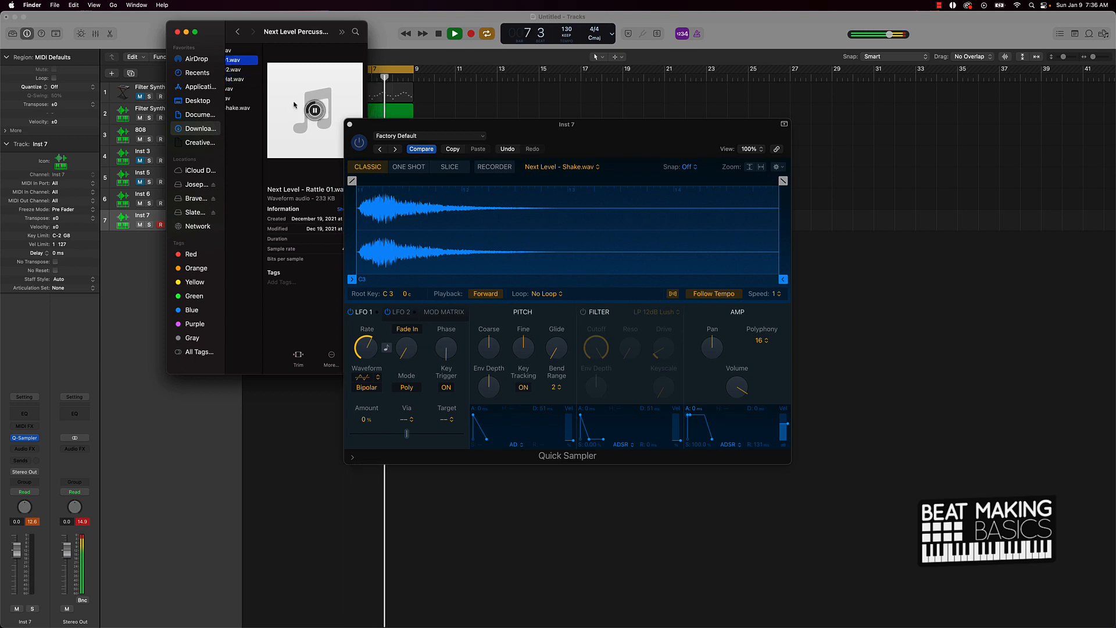
left_click_drag(241, 61, 424, 231)
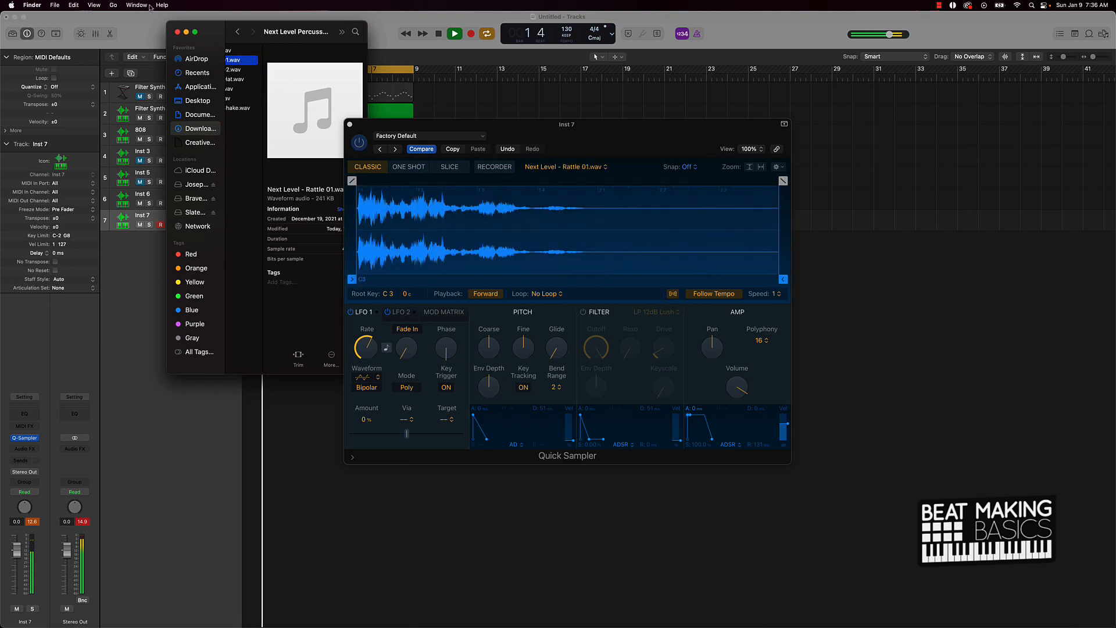
left_click(186, 34)
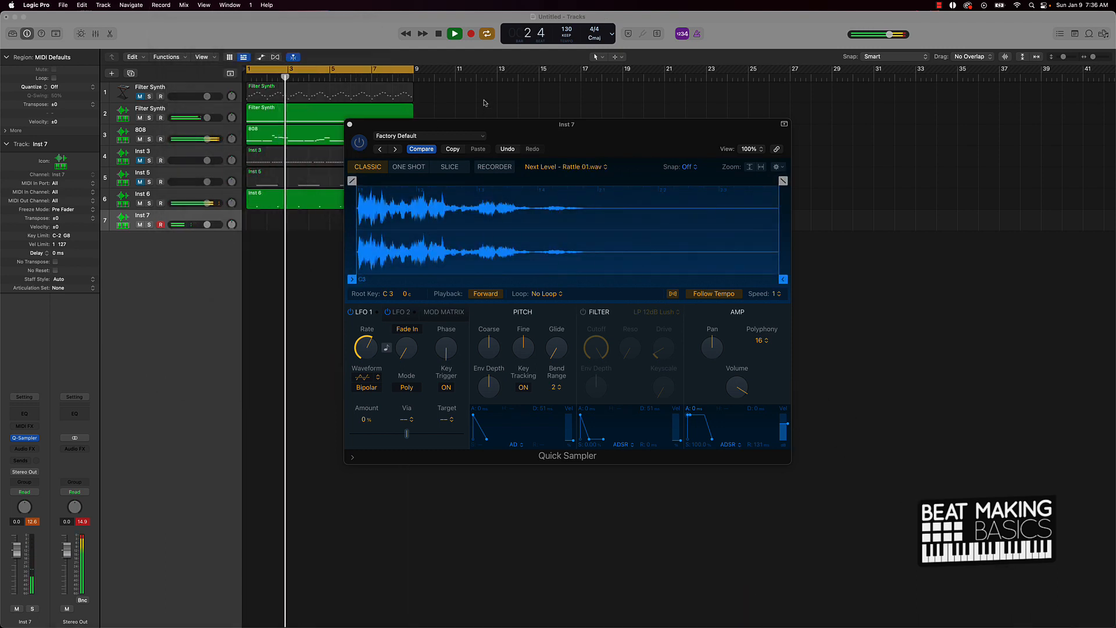
Step: Close the Quick Sampler window and record a rattle pattern on the Inst 7 track
left_click(349, 124)
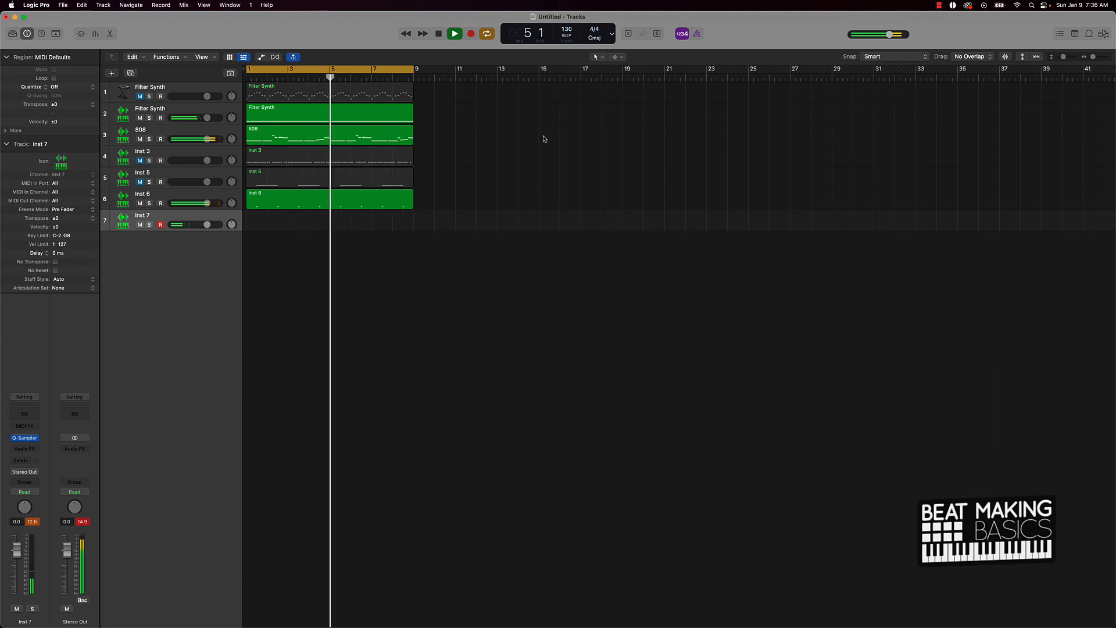
key("r")
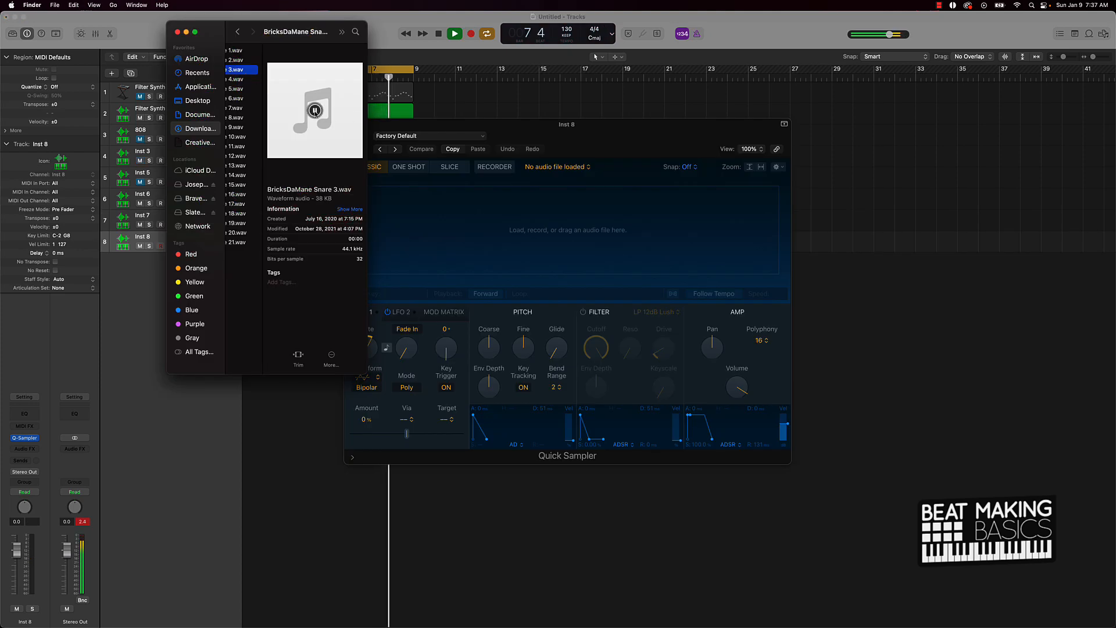
Step: Audition BricksDaMane Snare samples 1, 2, 7 and 6, load BricksDaMane Snare 6.wav into the Inst 8 Quick Sampler, and close the file browser
left_click(236, 50)
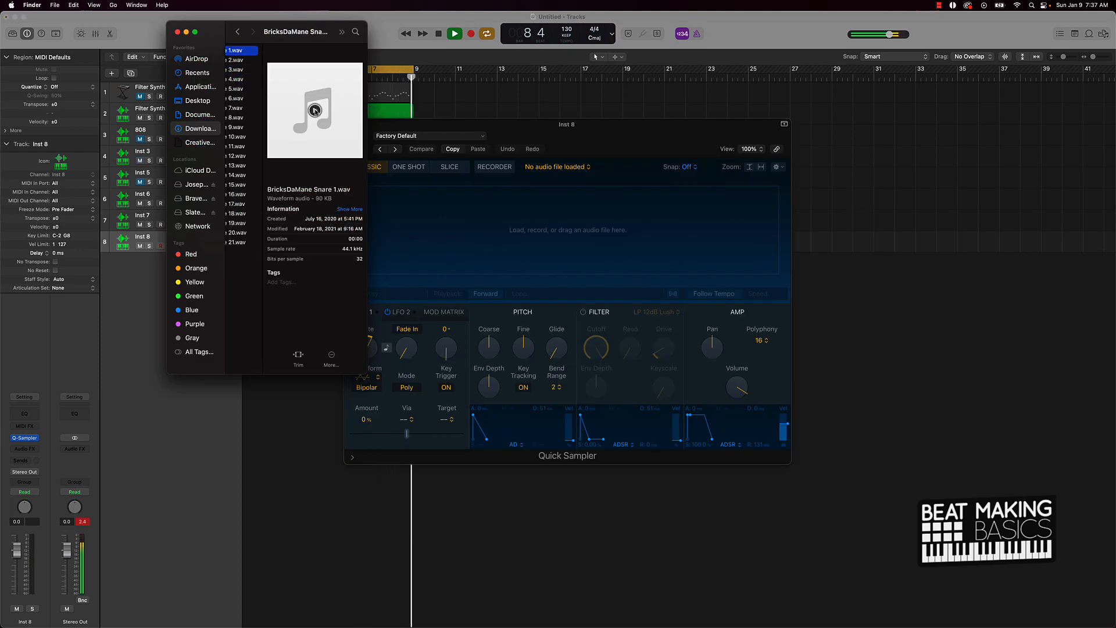
left_click(242, 61)
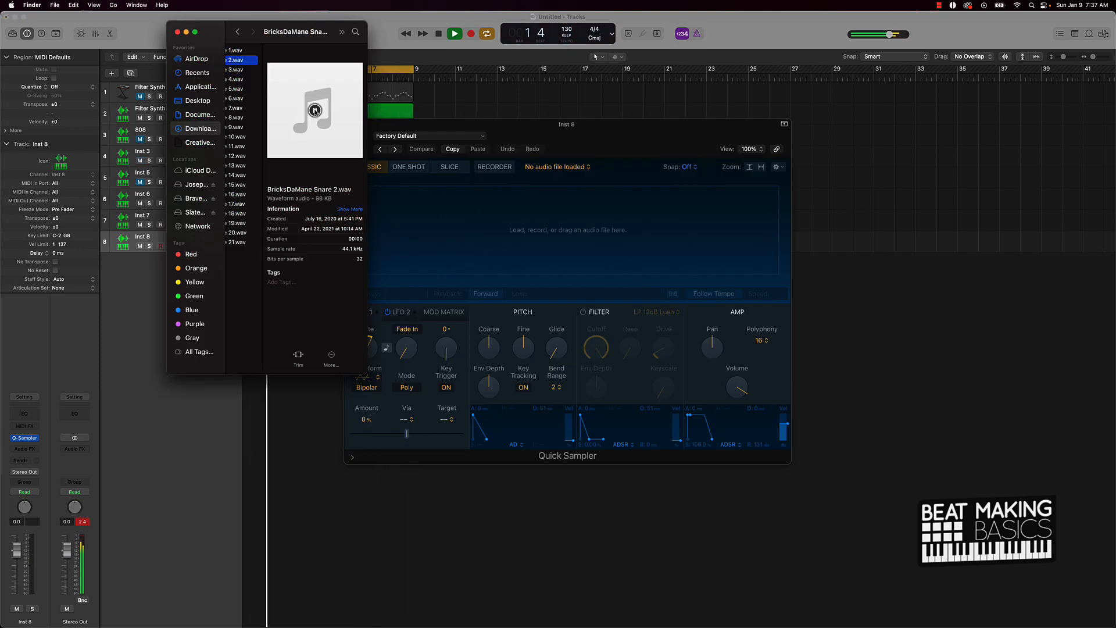
left_click(239, 109)
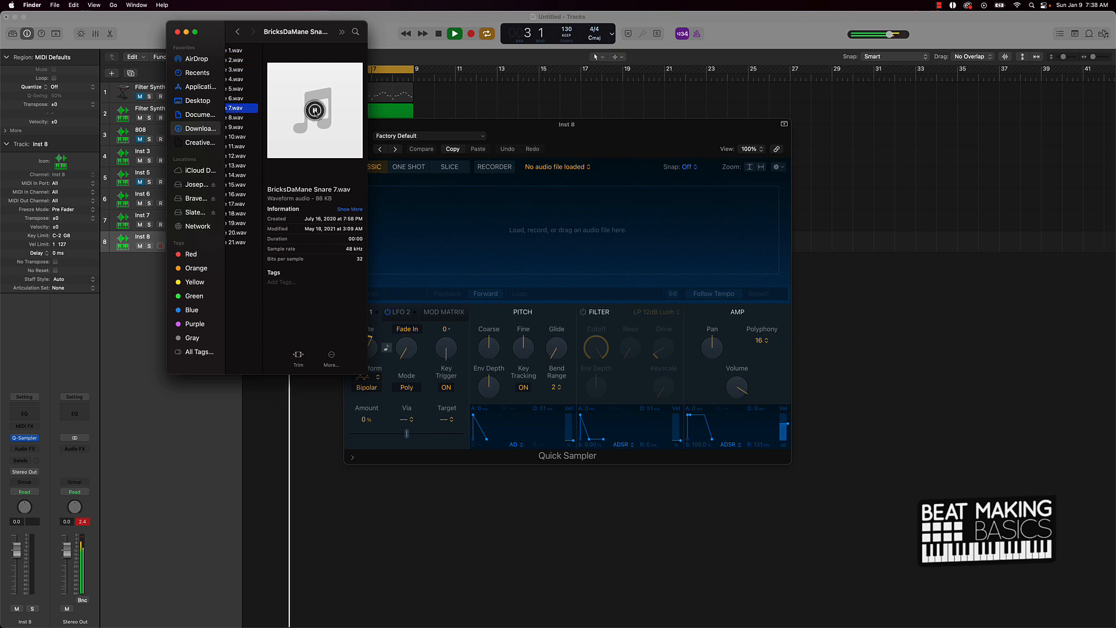
left_click(238, 99)
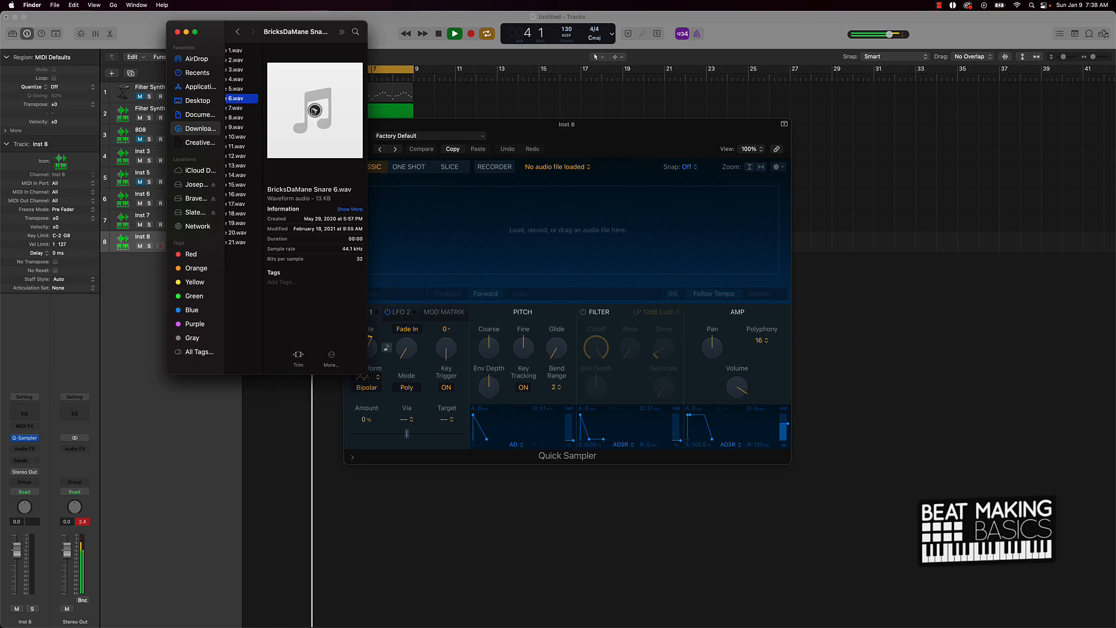
left_click_drag(465, 238, 465, 238)
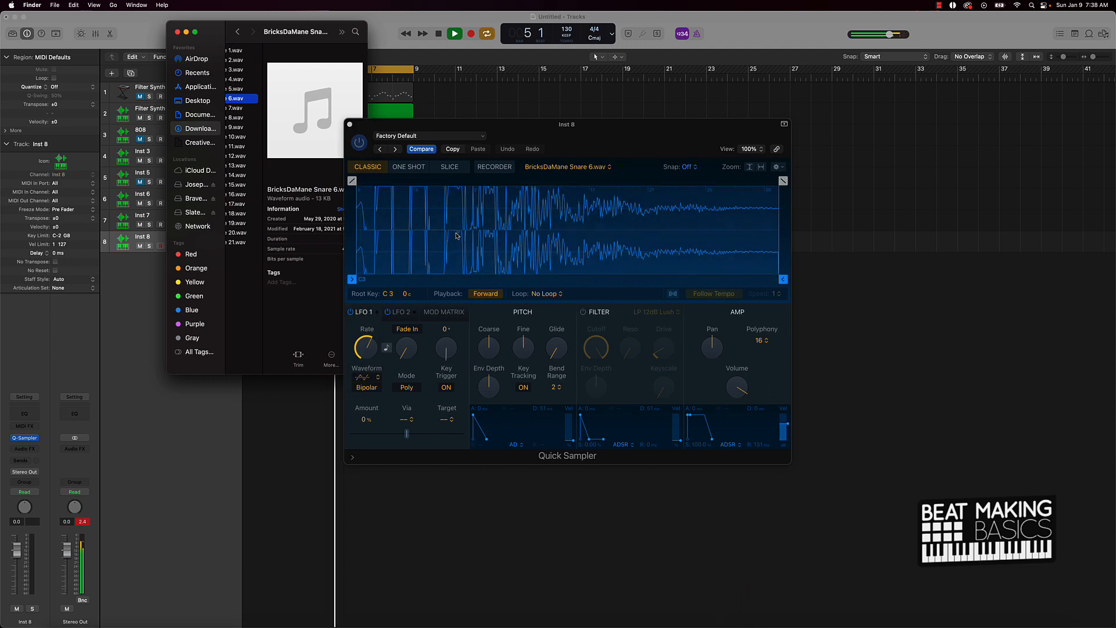
left_click(186, 31)
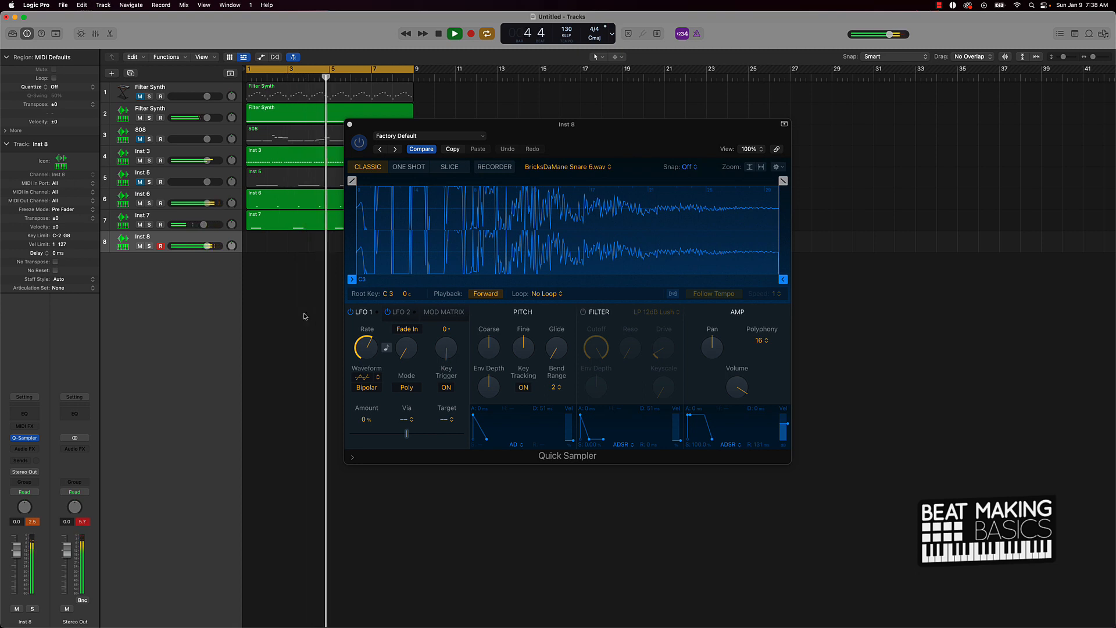
Step: Record a snare pattern on the Inst 8 track from bar 5 to bar 9, and delete the leftover recorded region in bar 1
key("r")
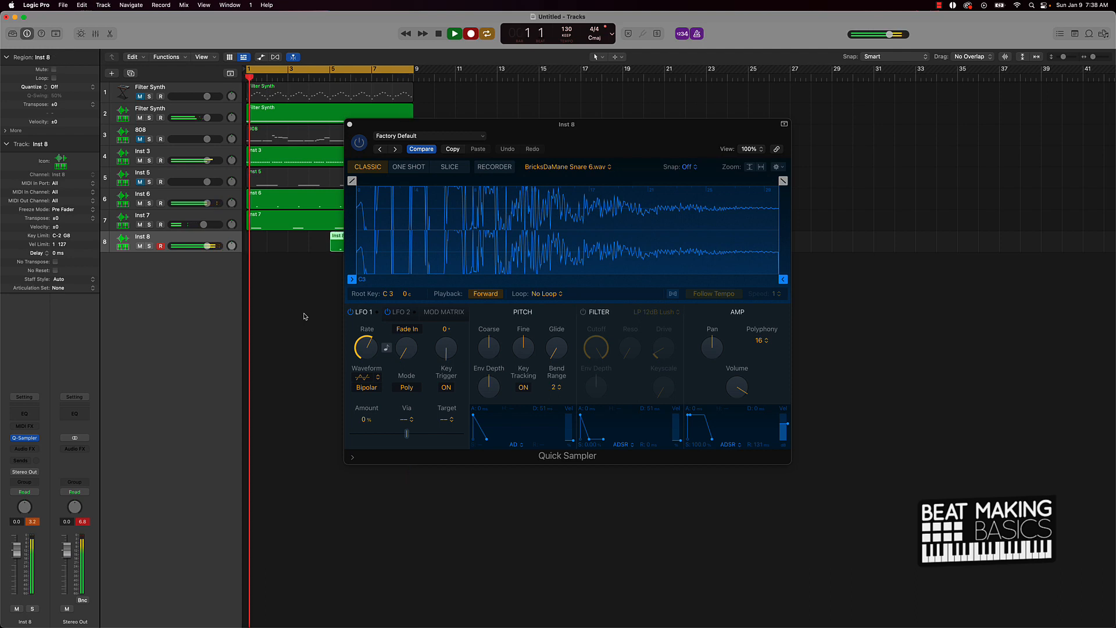
key("space")
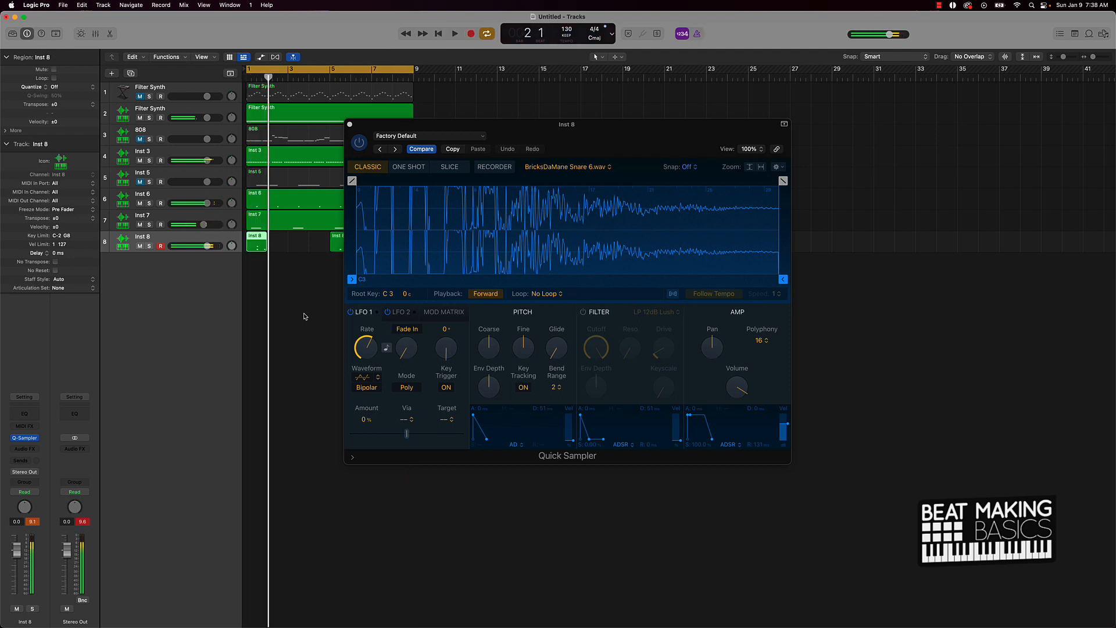
left_click(349, 125)
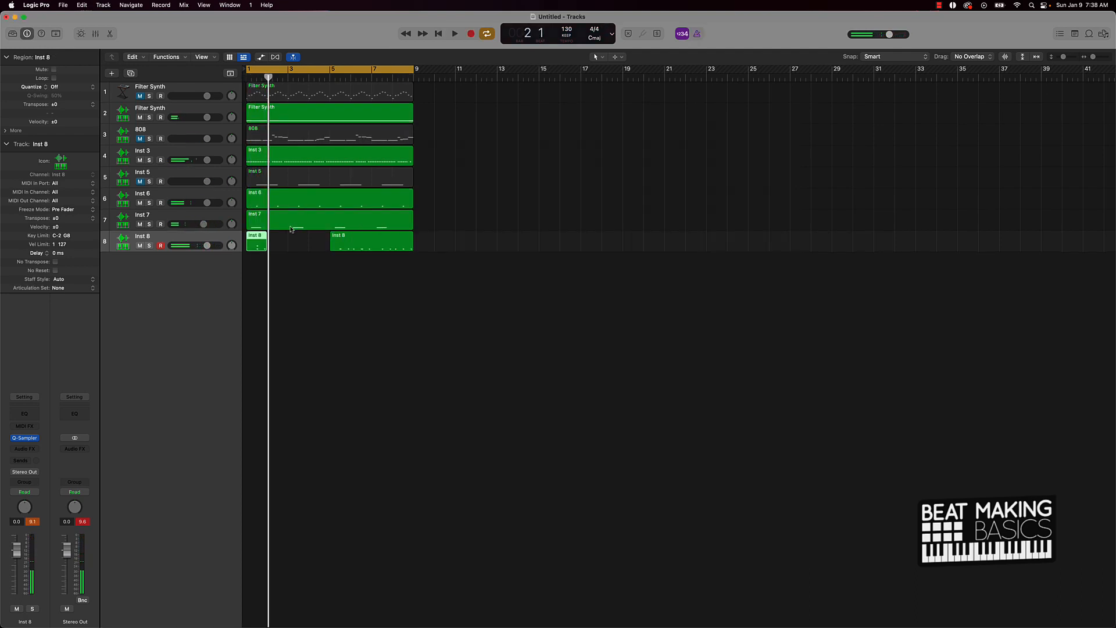
left_click(271, 243)
scroll(314, 254, "right", 1)
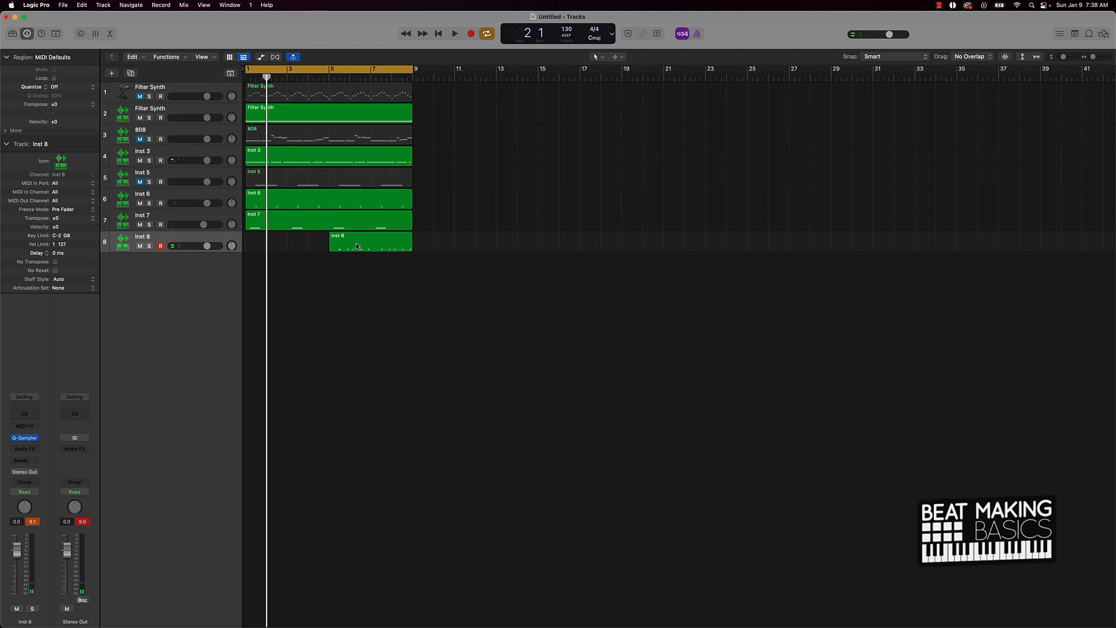
Step: Quantize all notes in the Inst 8 region to 1/8 Swing A, raise their velocity to 127, and close the note editor
left_click(373, 248)
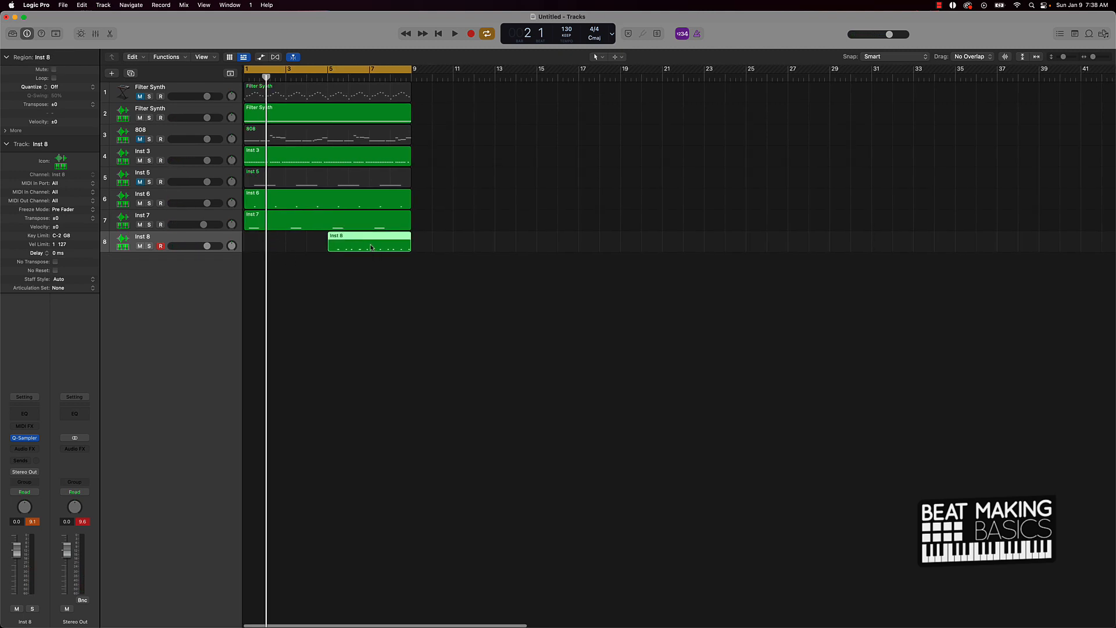
double_click(371, 247)
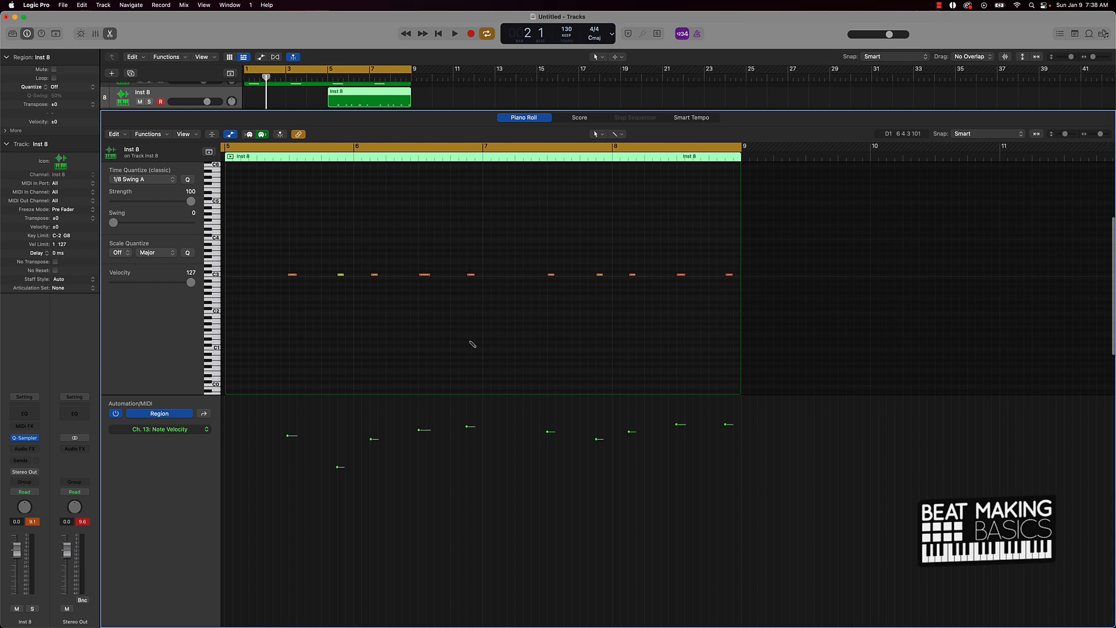
key("super+a")
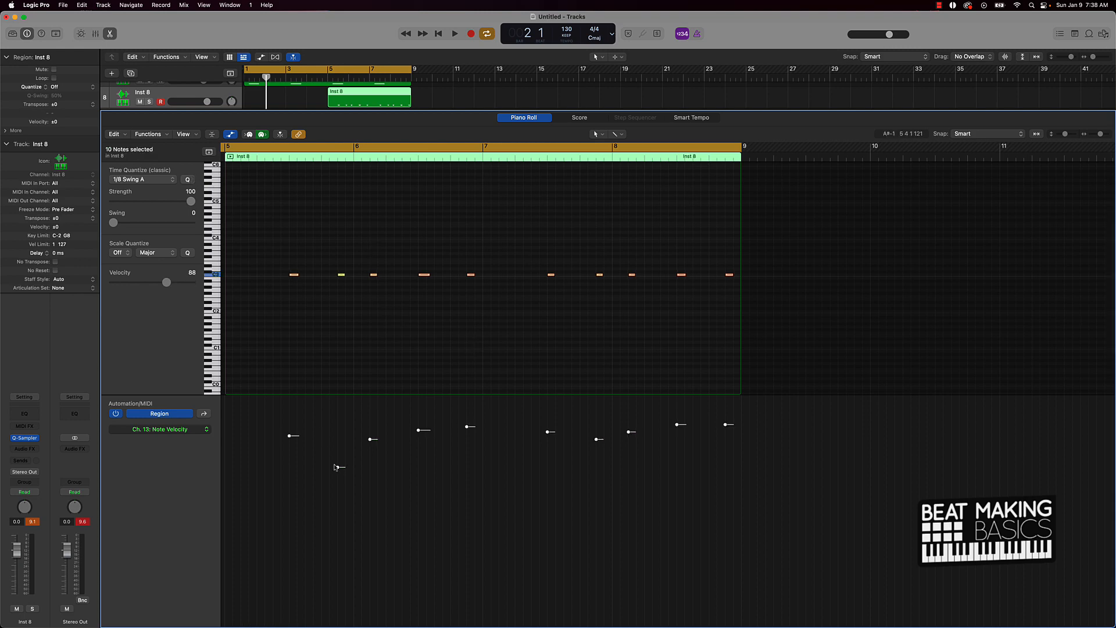
left_click_drag(336, 467, 333, 437)
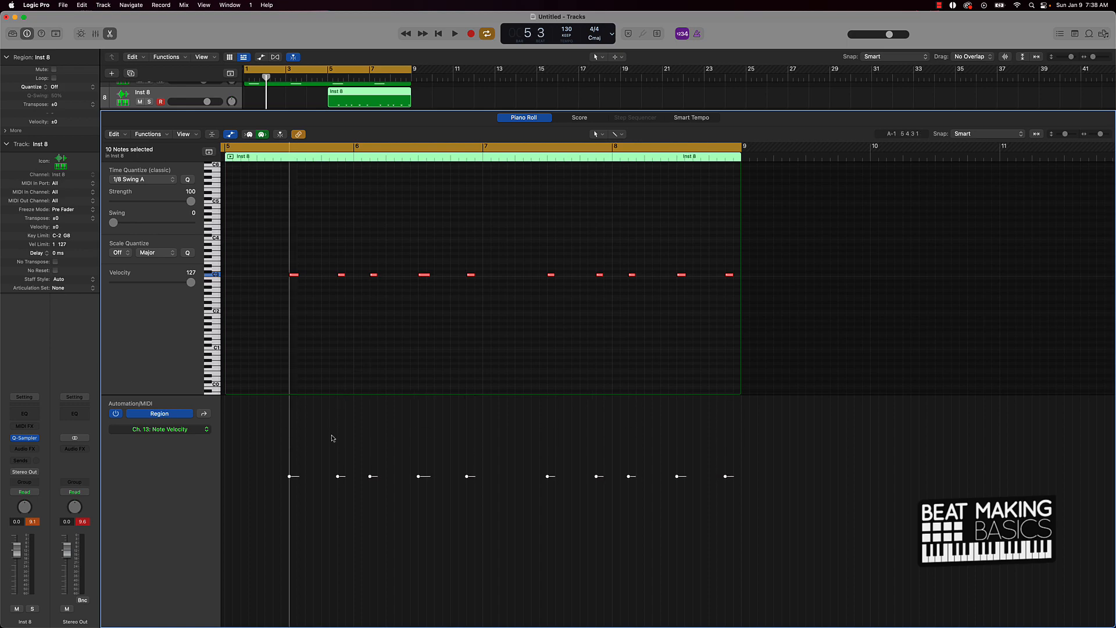
left_click(367, 314)
key("e")
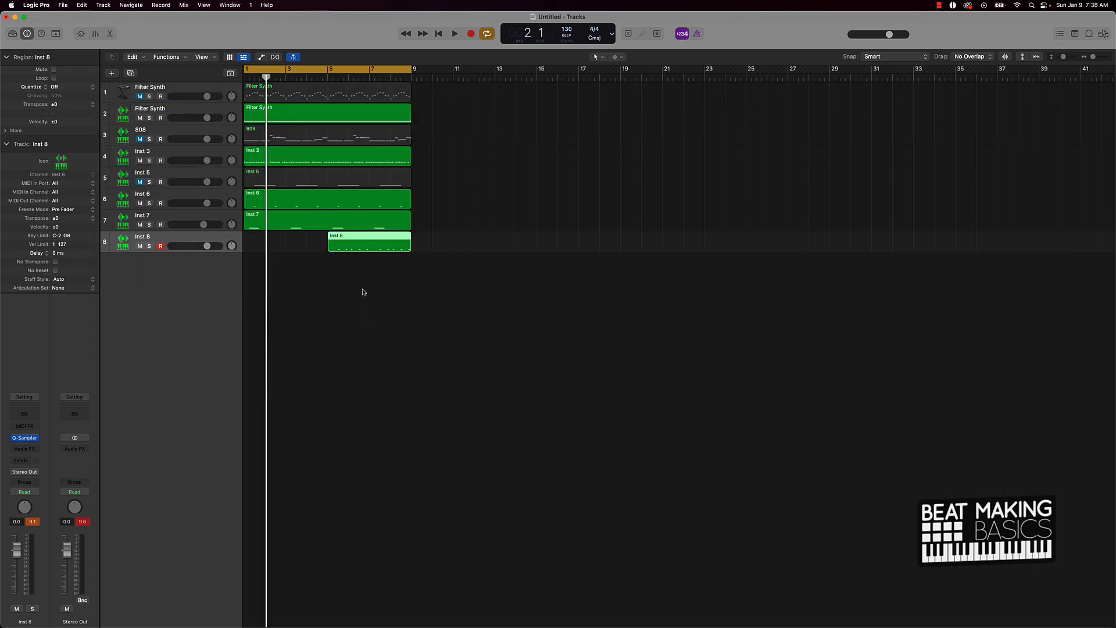
Step: Copy the Inst 8 snare region to bar 1 and select both copies
left_click_drag(352, 239, 268, 241)
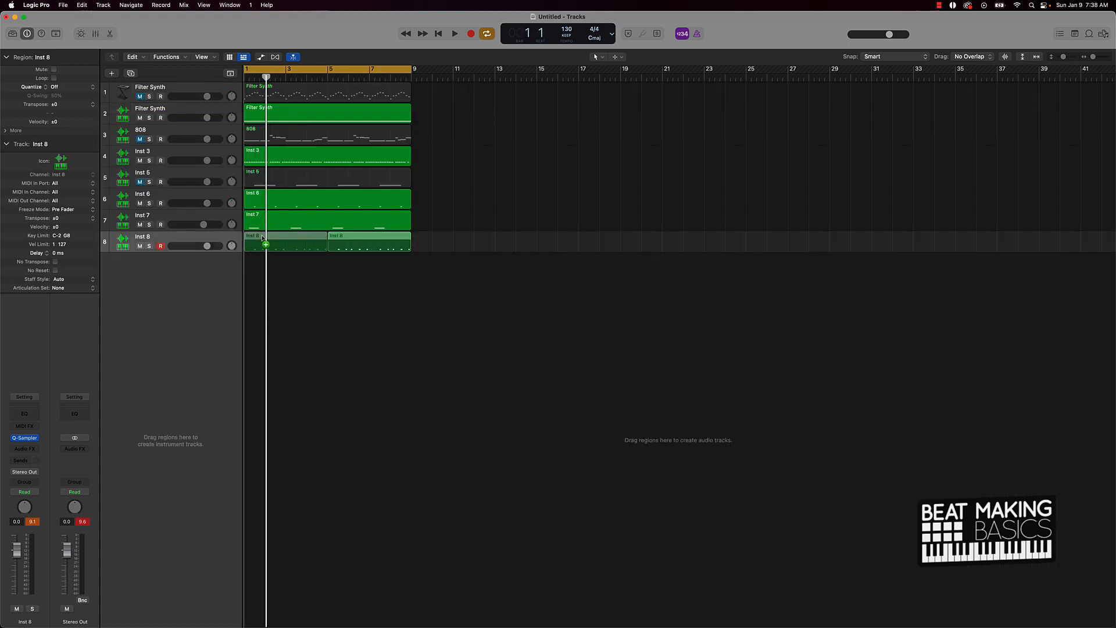
left_click_drag(287, 281, 373, 250)
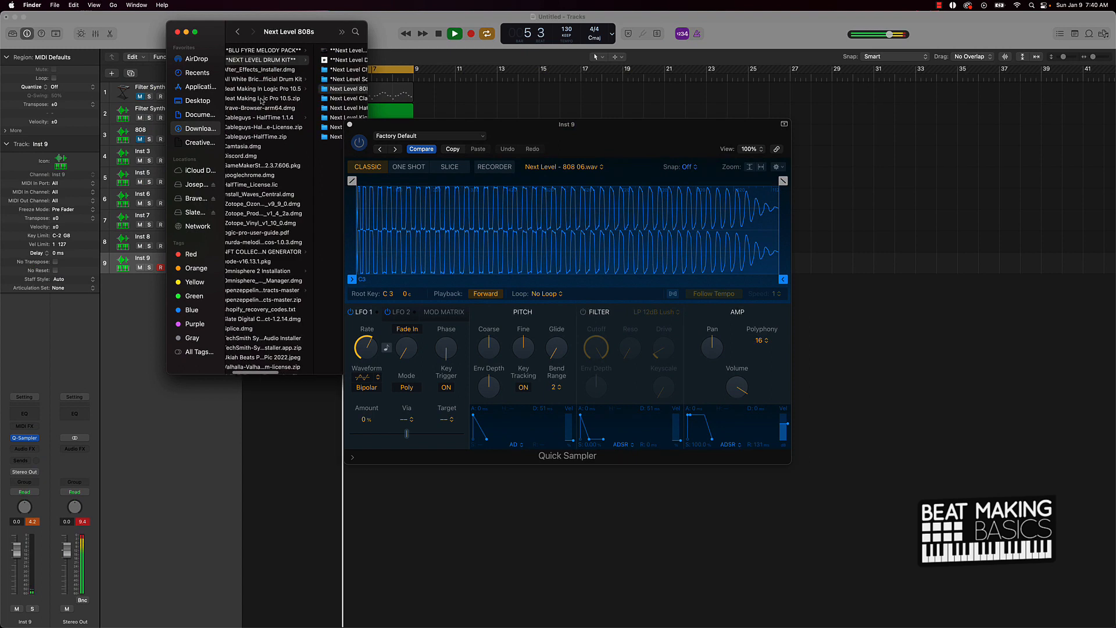
Step: Audition percussion samples from the All White Bricks drum kit and load BricksDaMane Percussion 7.wav into the Inst 9 Quick Sampler
left_click(260, 79)
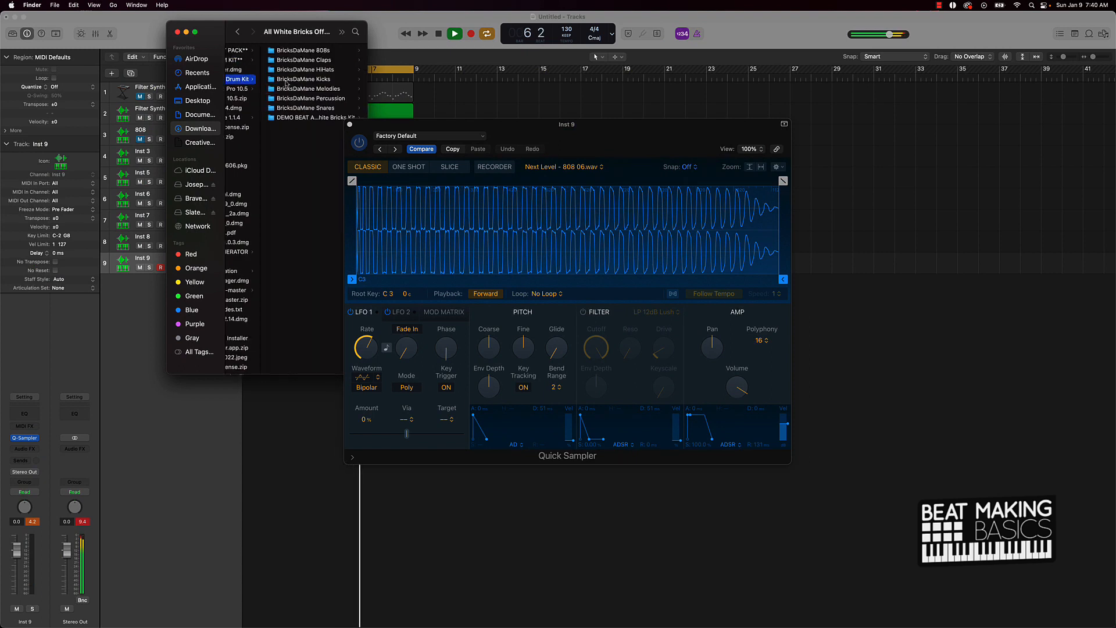
left_click(313, 98)
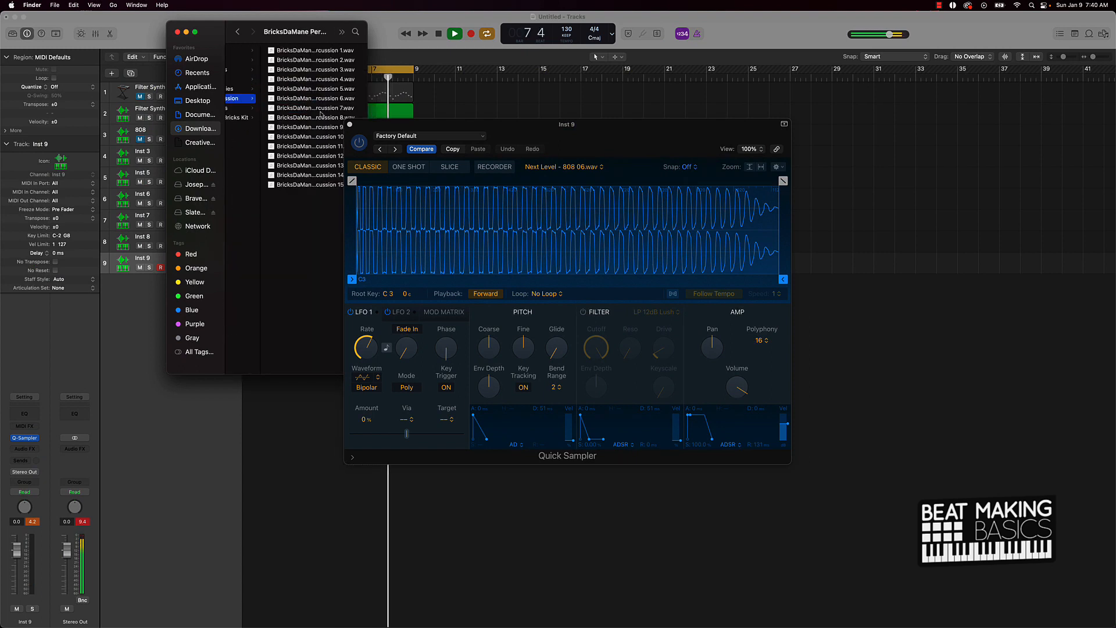
left_click(320, 116)
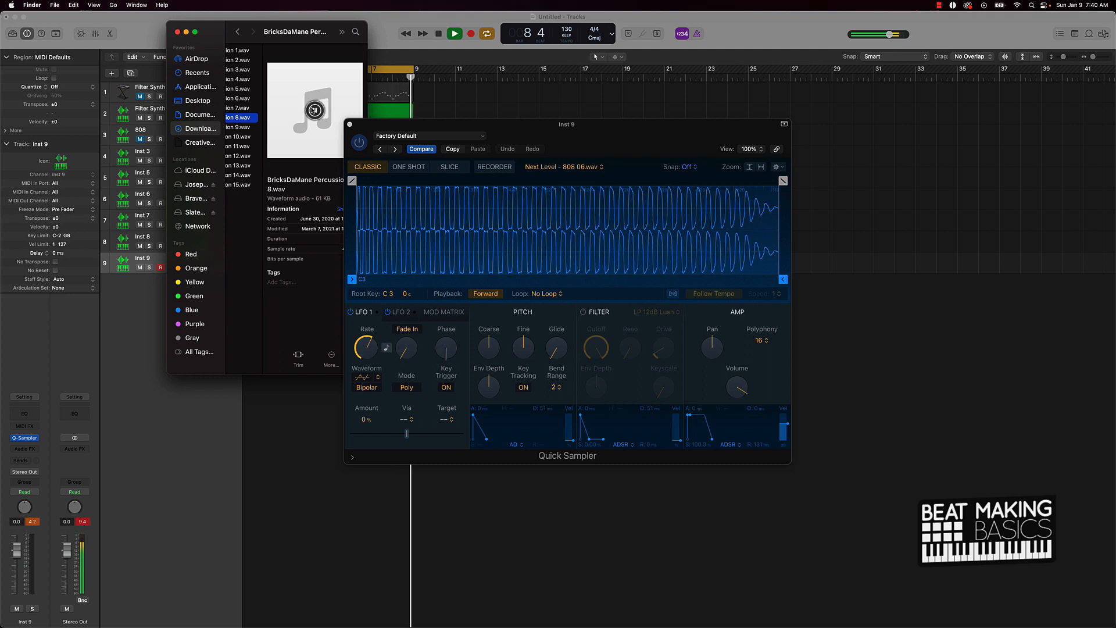
key("Up")
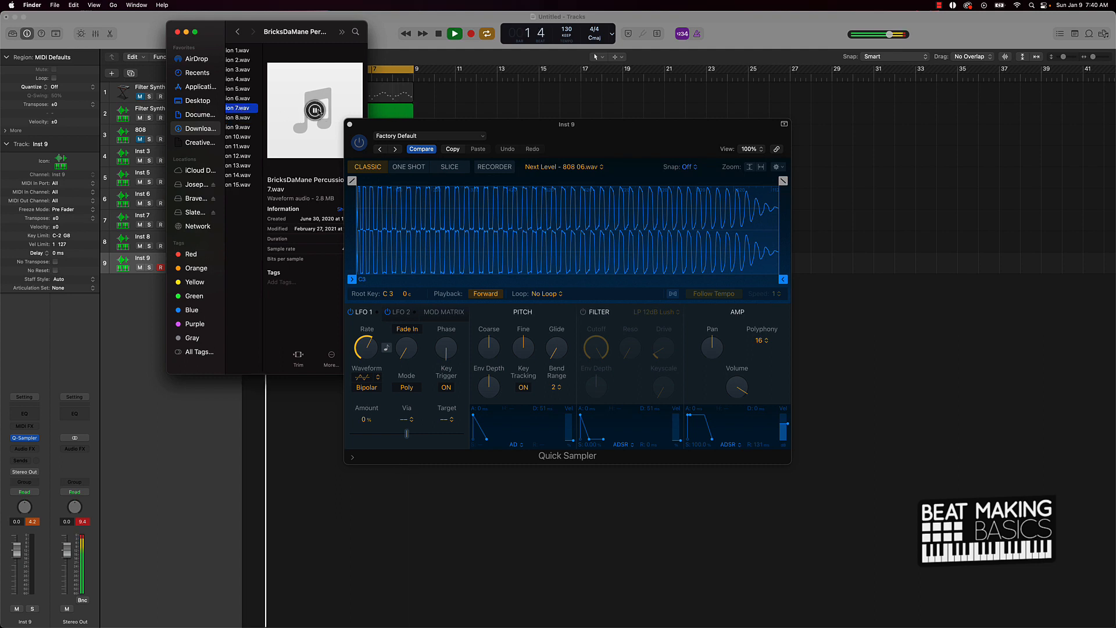
left_click_drag(318, 111, 441, 231)
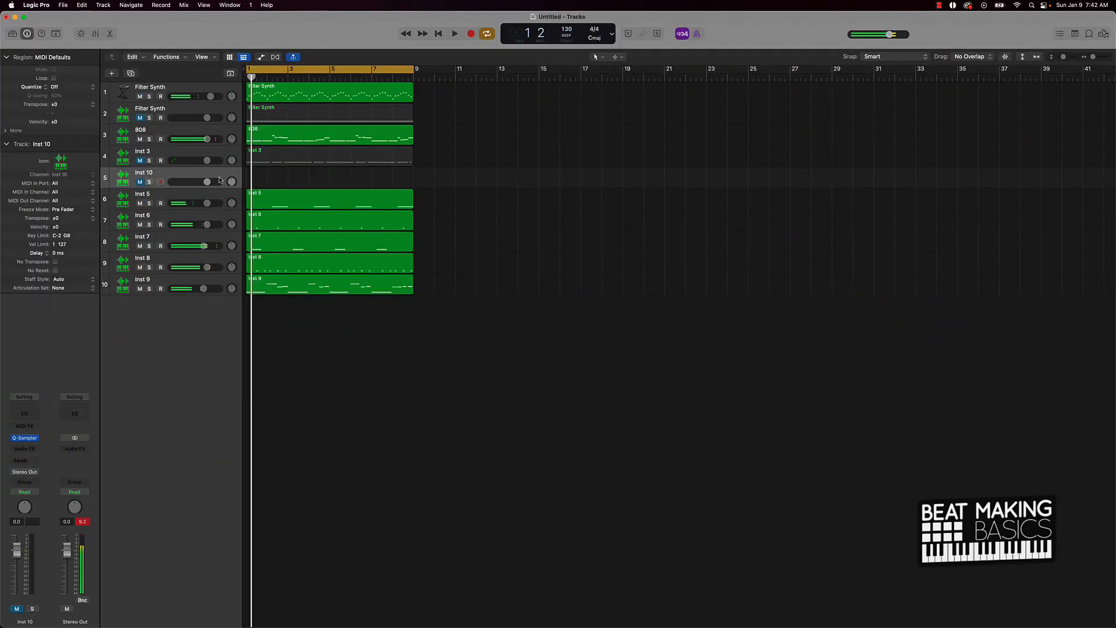
Step: Create a Step Sequencer pattern on the Inst 10 track with step 1 active and the row's note set to C4
key("Return")
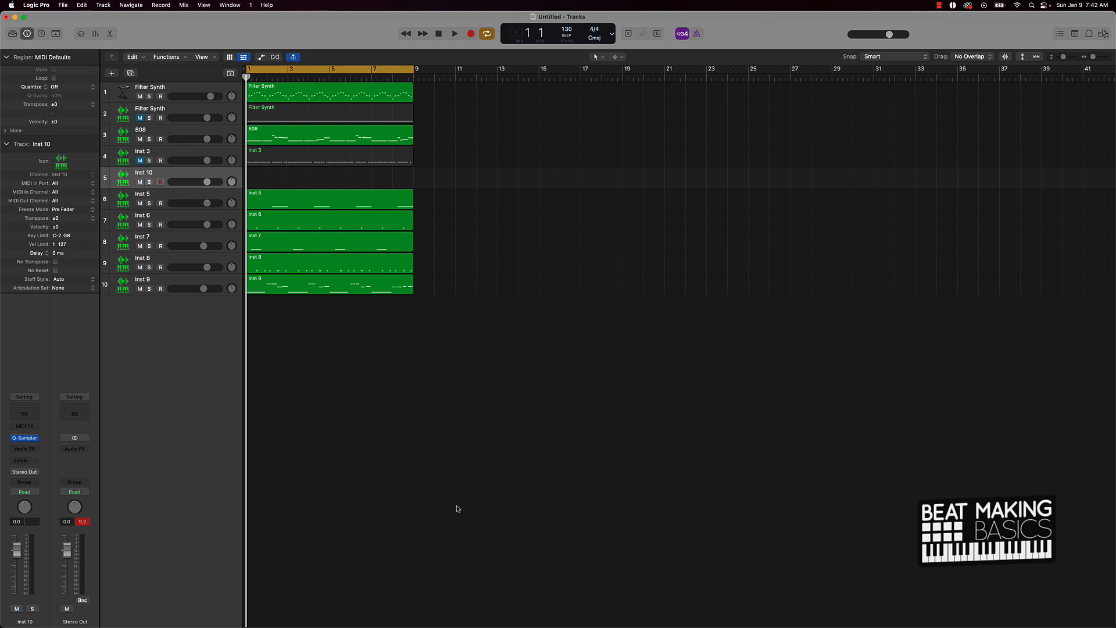
left_click(110, 34)
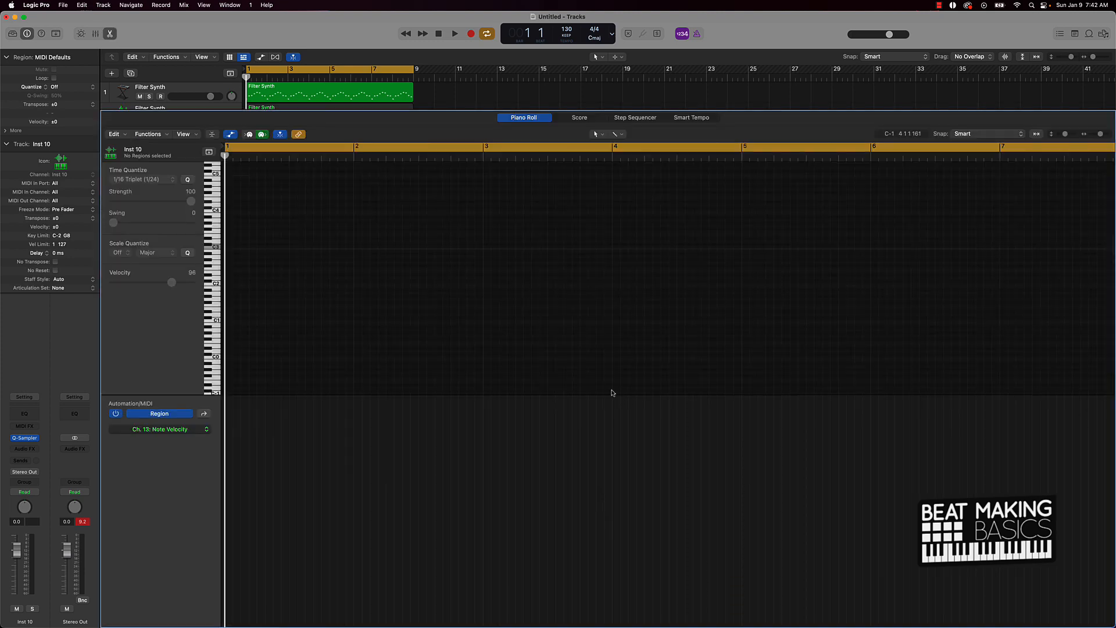
left_click(637, 118)
left_click(277, 169)
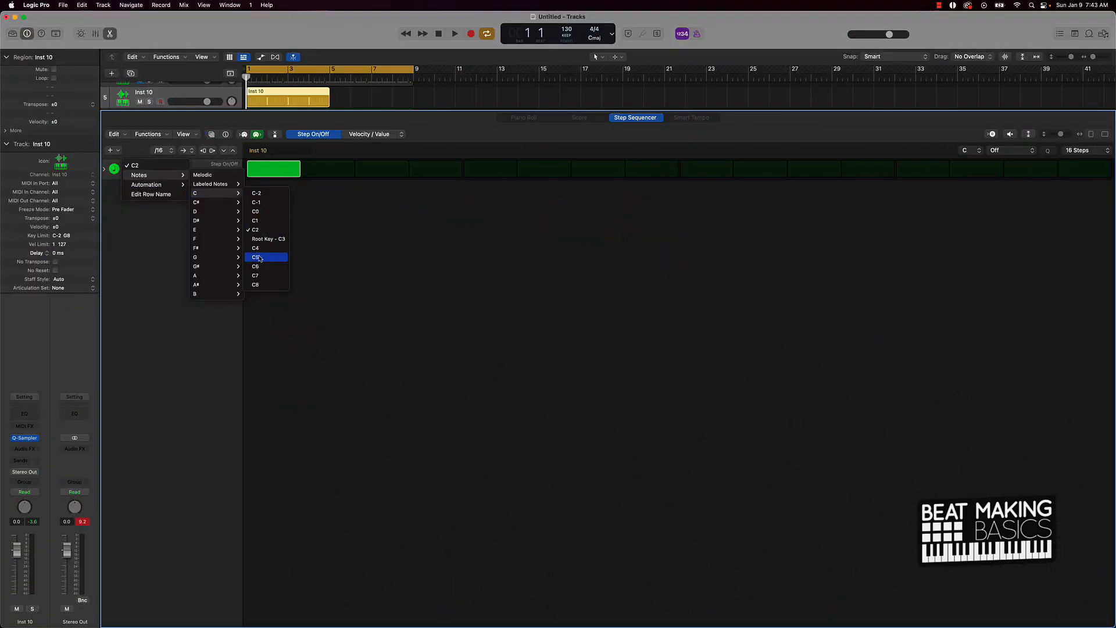
left_click(255, 248)
left_click(274, 177)
left_click(274, 177)
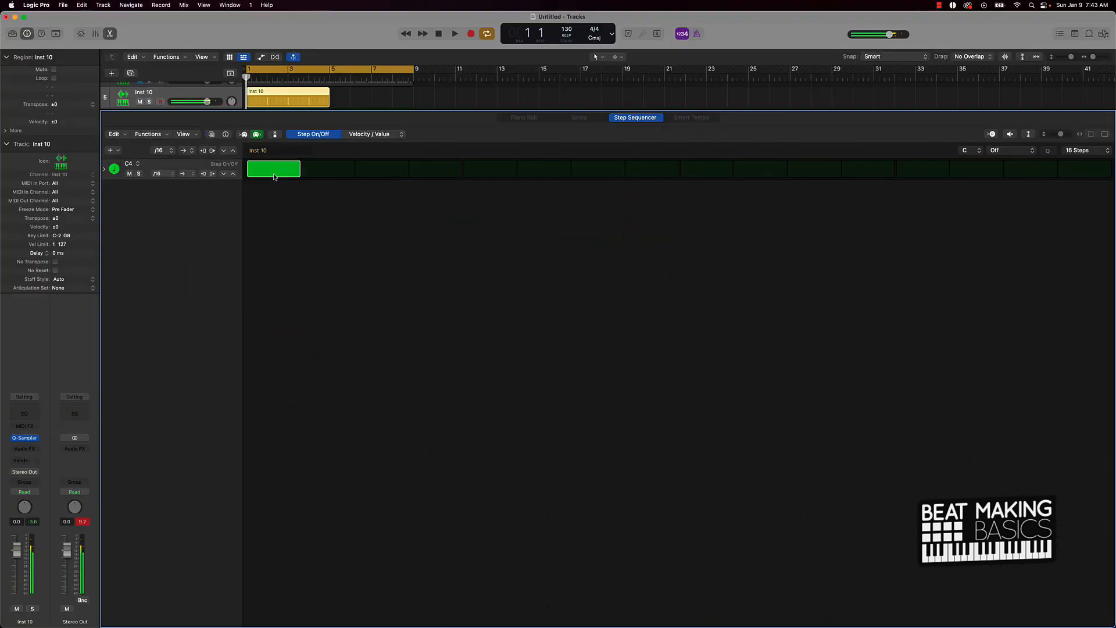
Step: Activate steps 3, 4, 5, 7, 9, 11, 13 and 15 in the C4 row of the Inst 10 pattern during playback
left_click(381, 169)
left_click(435, 169)
left_click(473, 173)
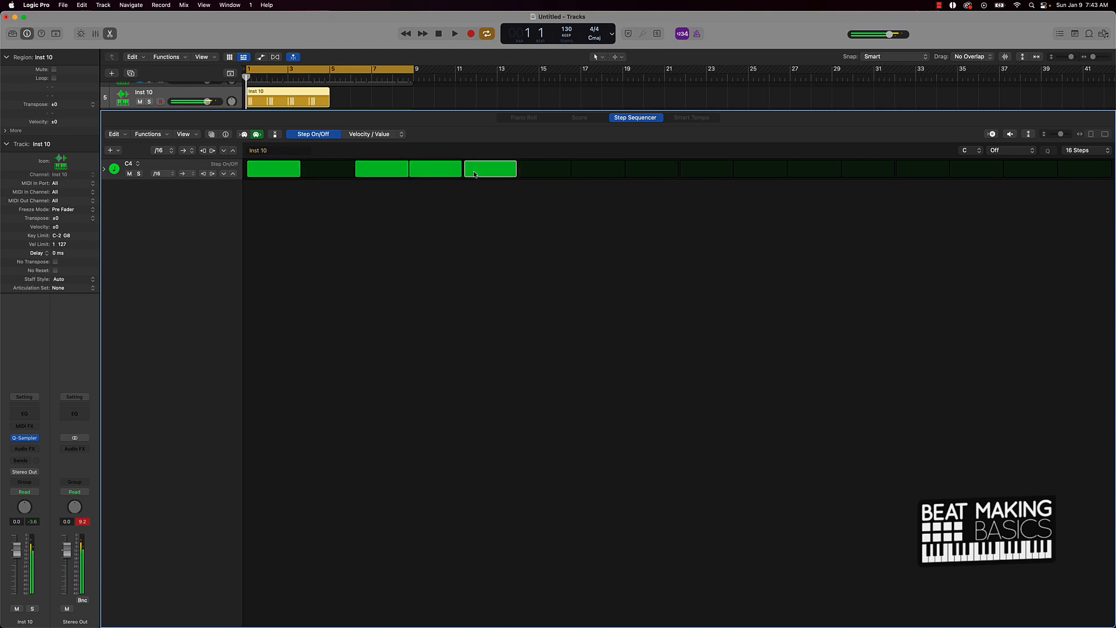
key("space")
left_click(593, 169)
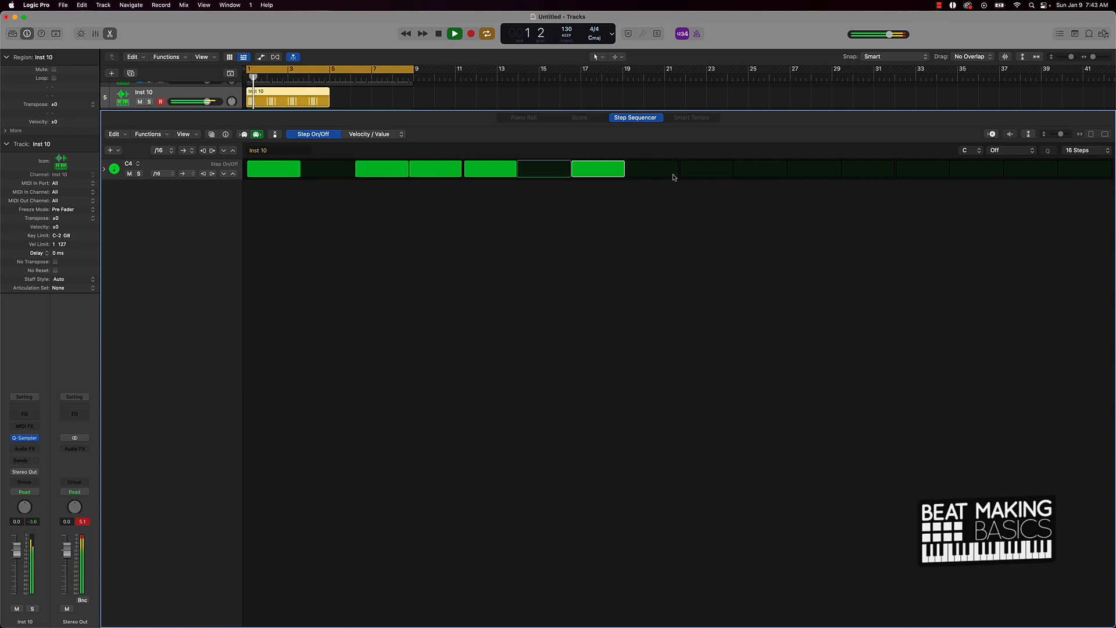
left_click(706, 170)
left_click(814, 170)
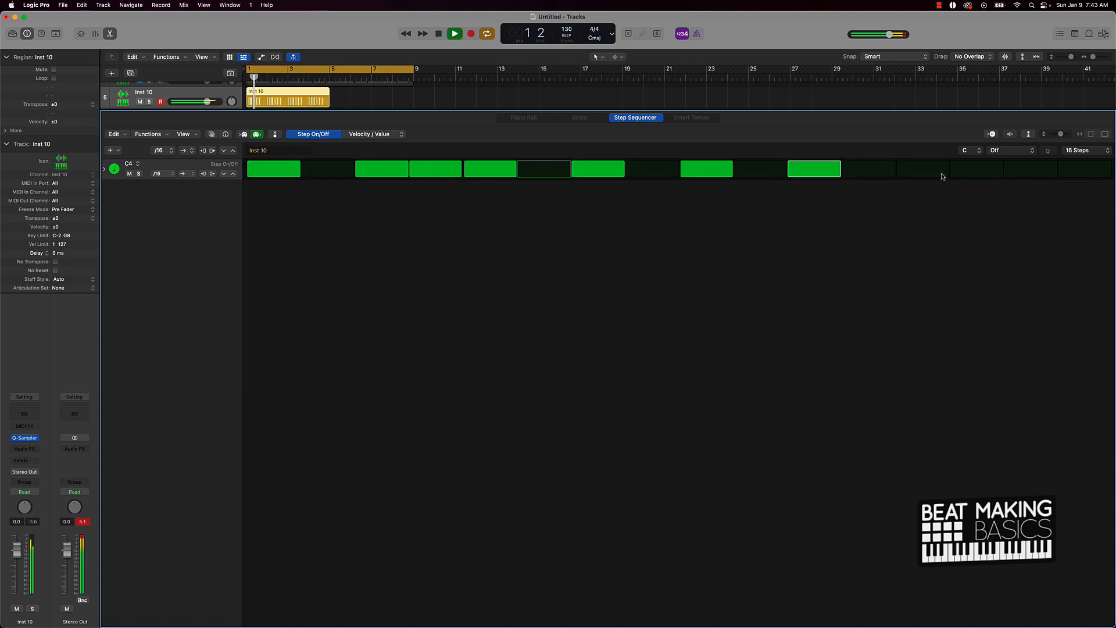
left_click(937, 173)
left_click(1030, 169)
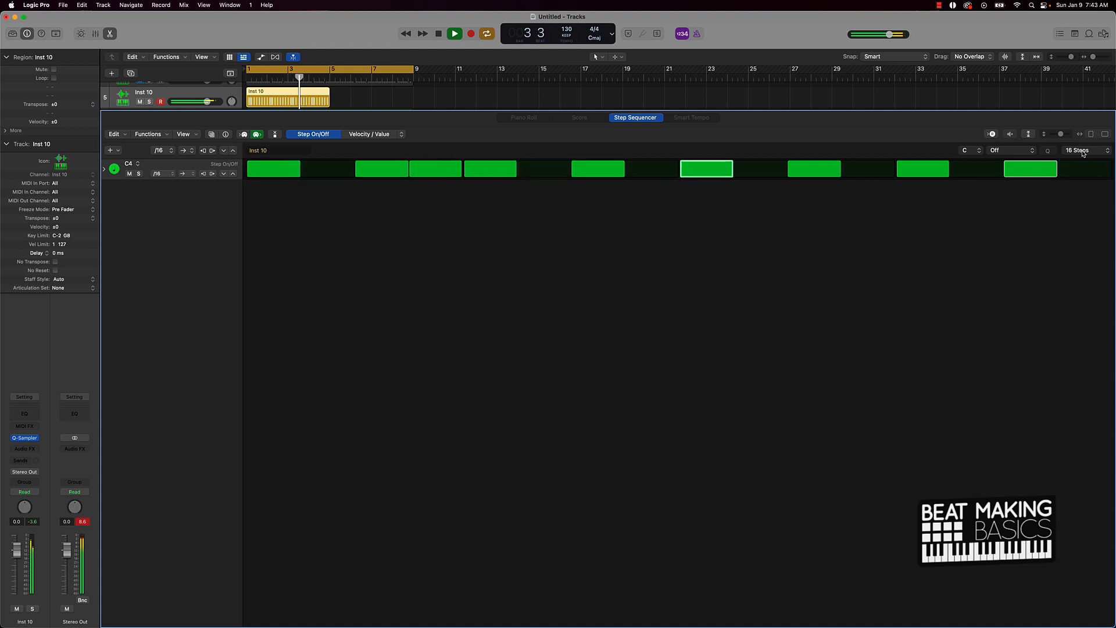
Step: Copy the Inst 10 pattern region to bar 5 and set the original pattern's length to 64 steps
left_click_drag(270, 101, 353, 98)
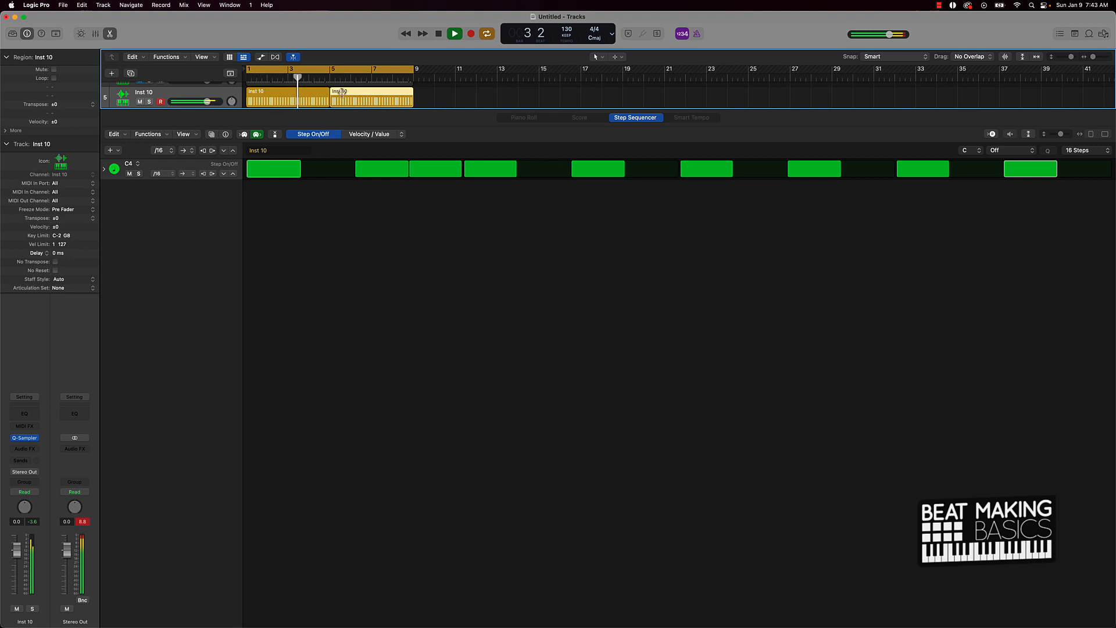
left_click(313, 94)
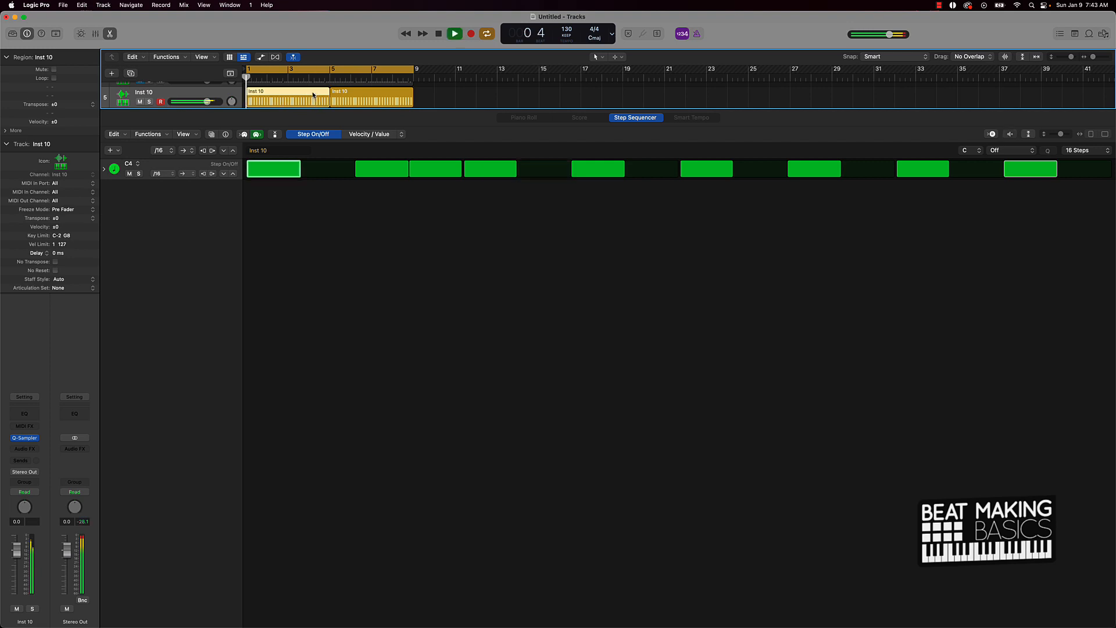
left_click(1078, 150)
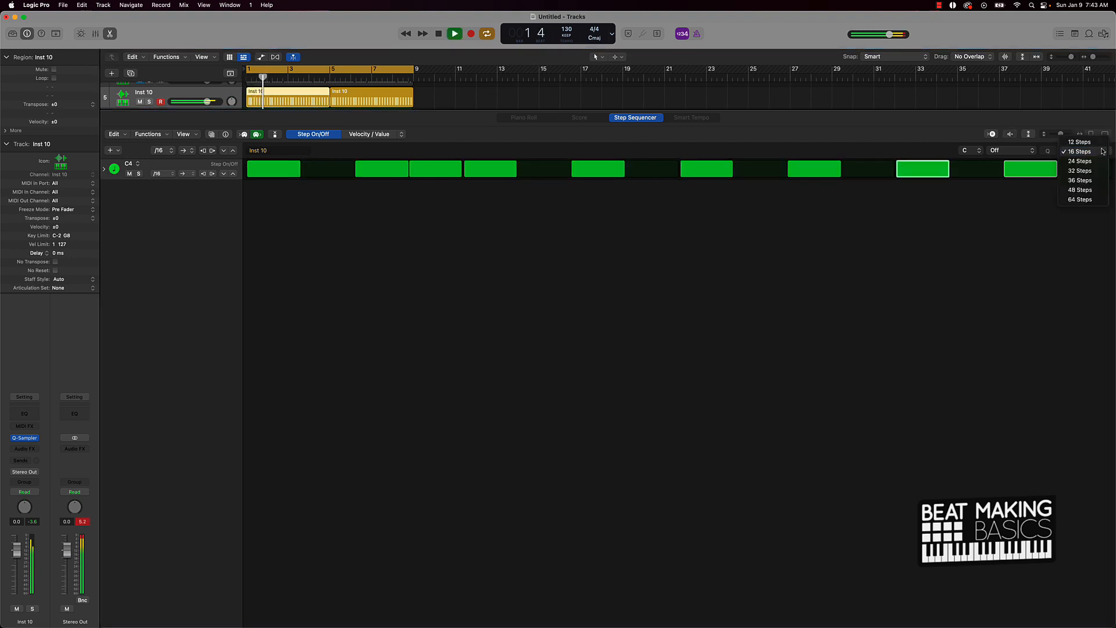
left_click(1066, 201)
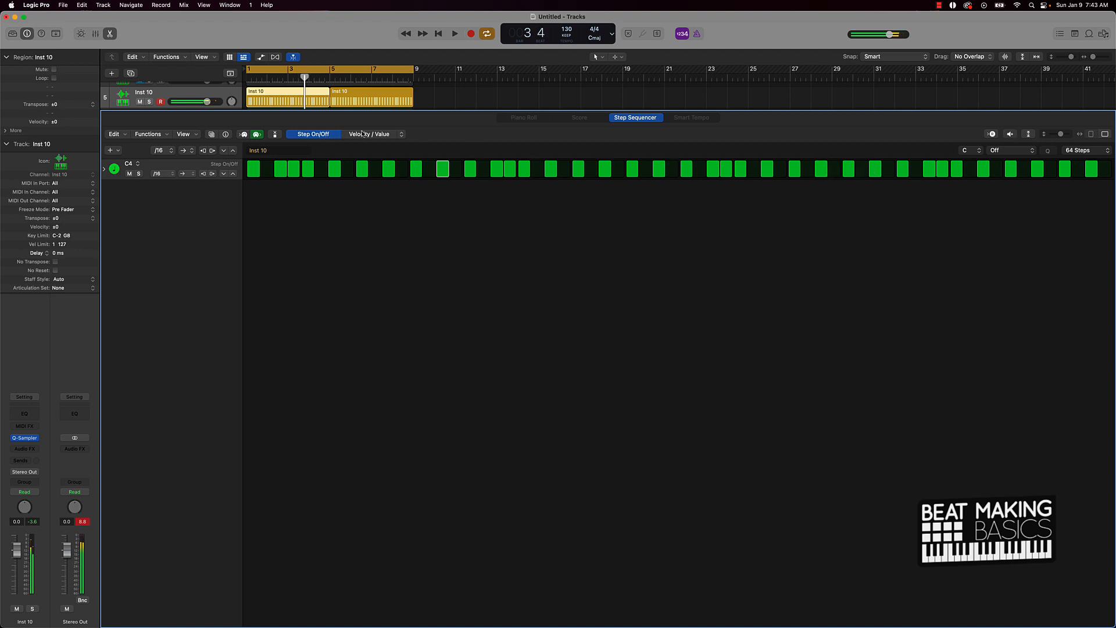
Step: Display the Note Repeat values of the Inst 10 pattern and raise the repeats on steps 31 and 63 of the C4 row
left_click(399, 136)
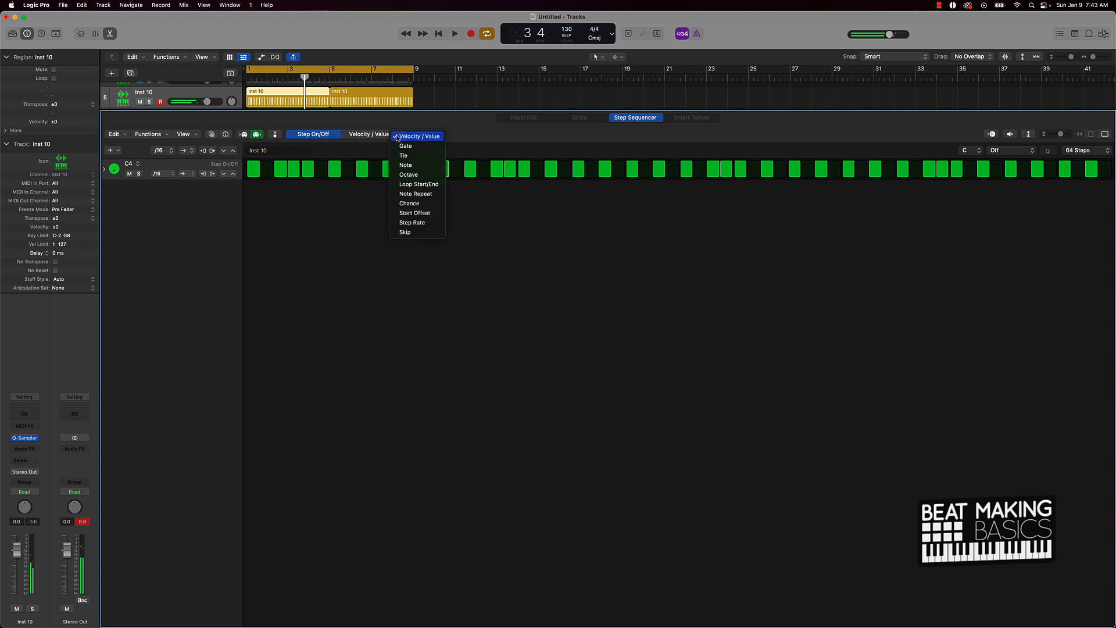
left_click(419, 196)
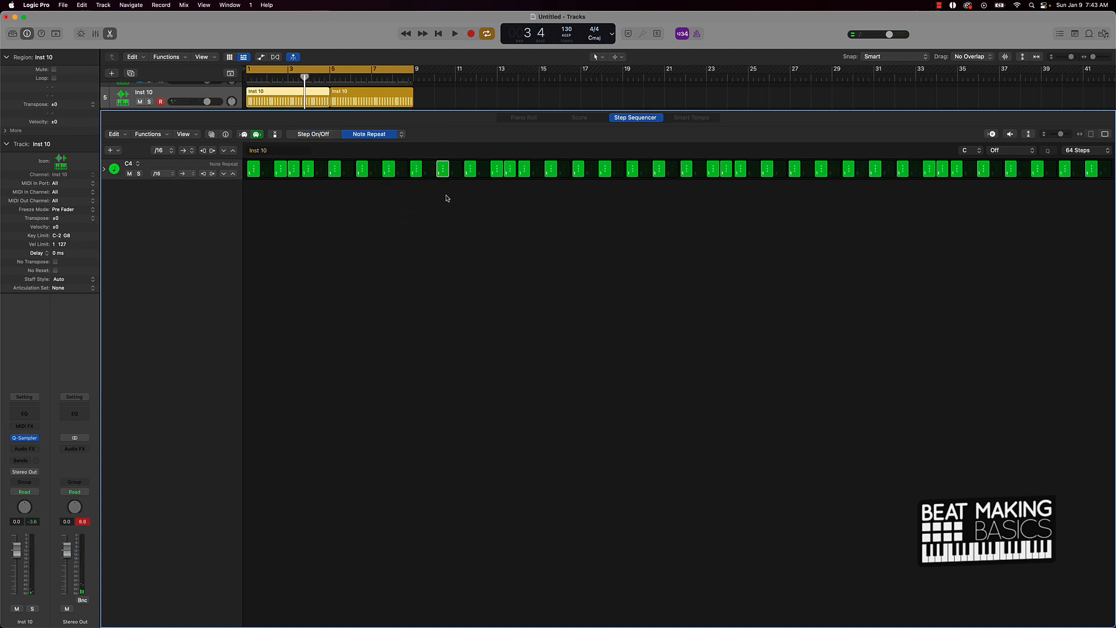
key("space")
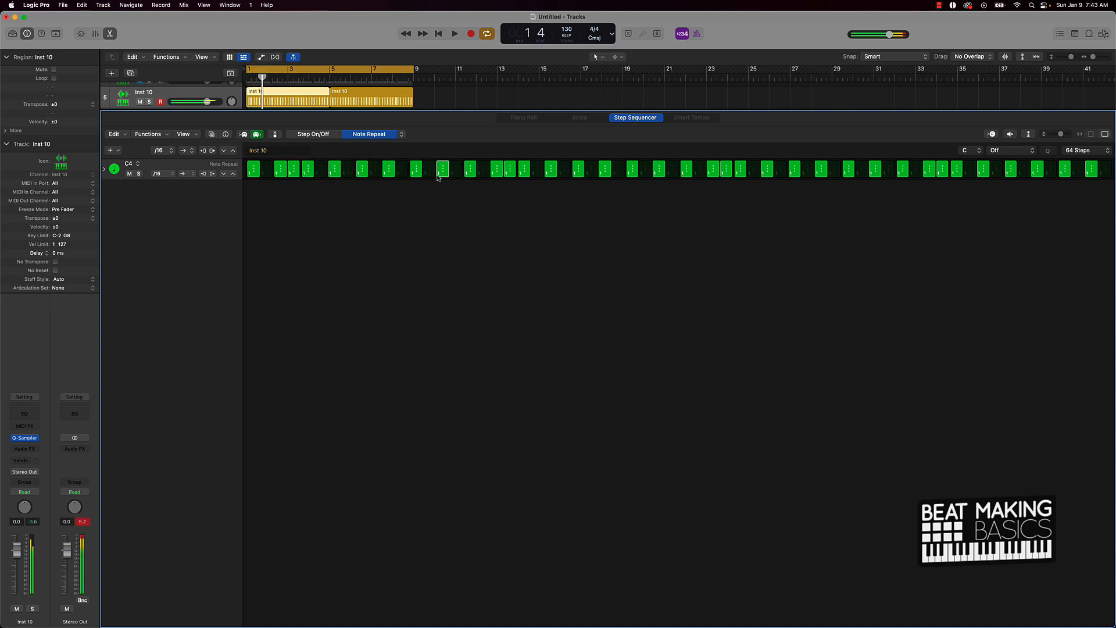
key("space")
key("space")
left_click(660, 178)
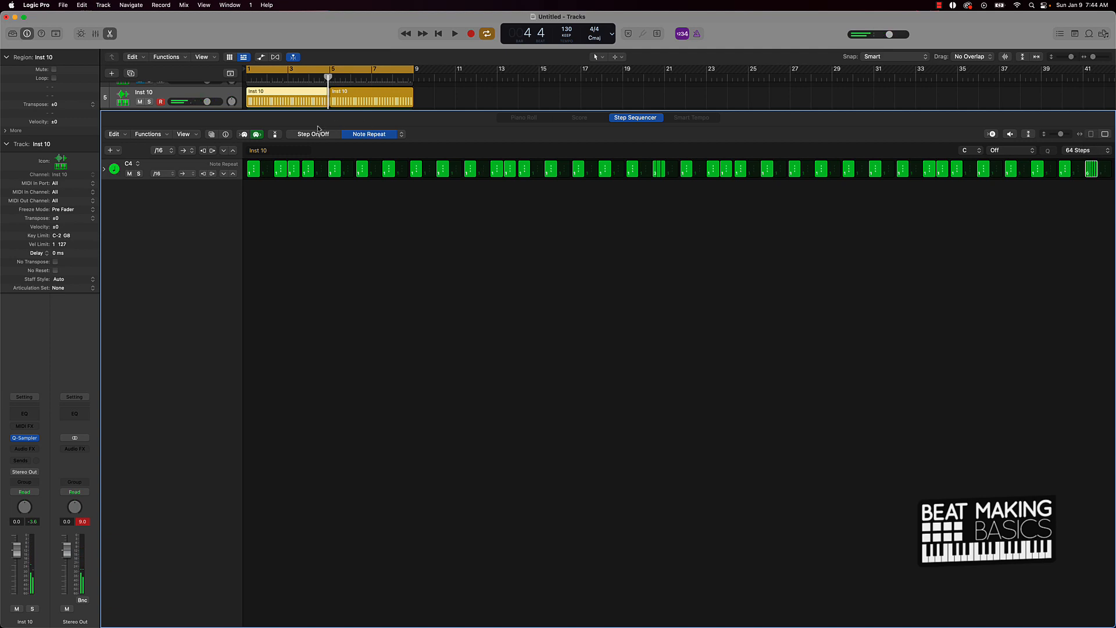
Step: Activate step 64 in the C4 row and raise step 7's note repeat to 4, auditioning the pattern
left_click(314, 134)
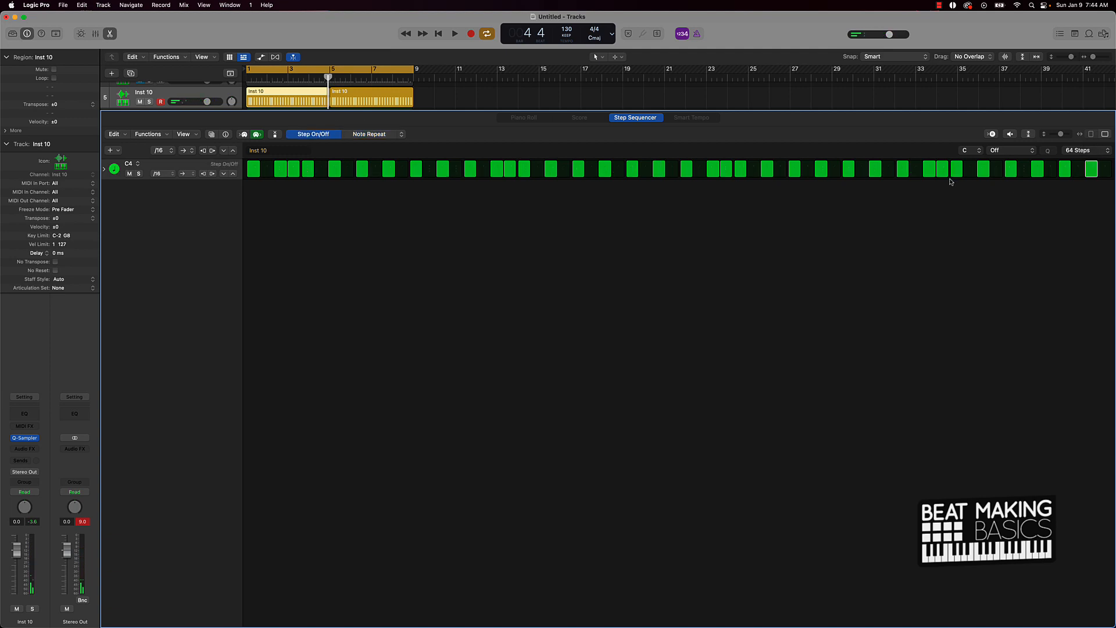
left_click(1106, 170)
key("space")
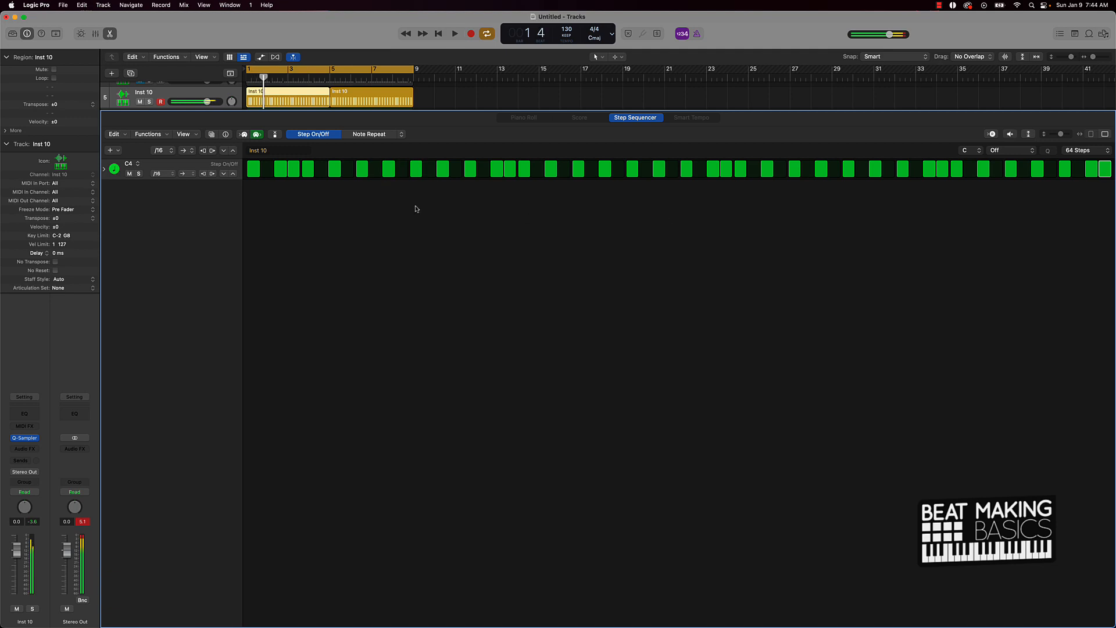
key("space")
key("space")
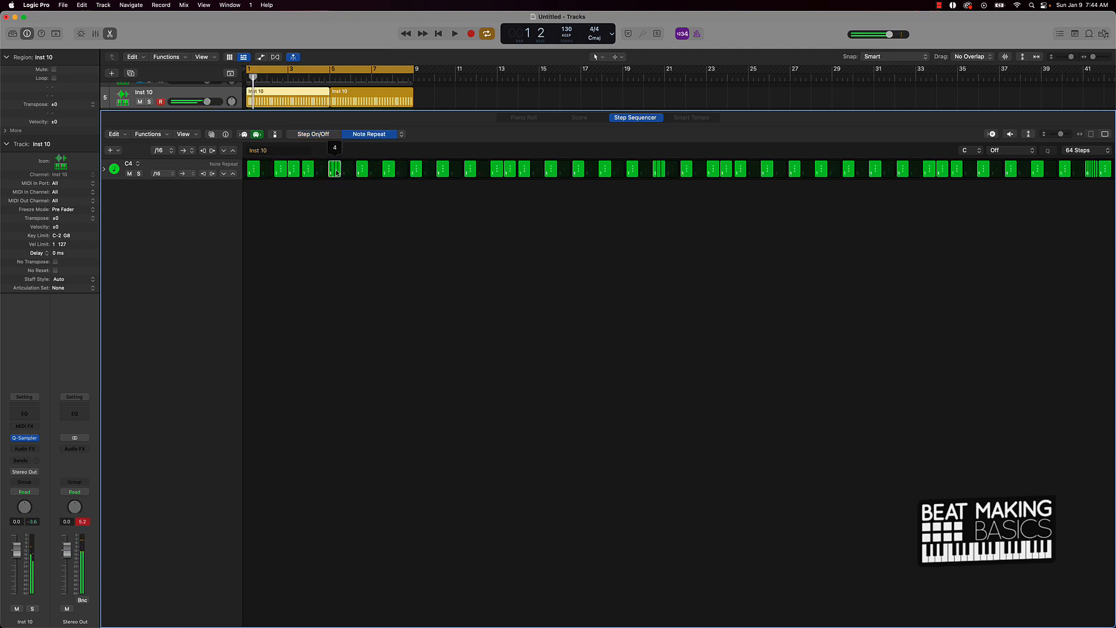
key("space")
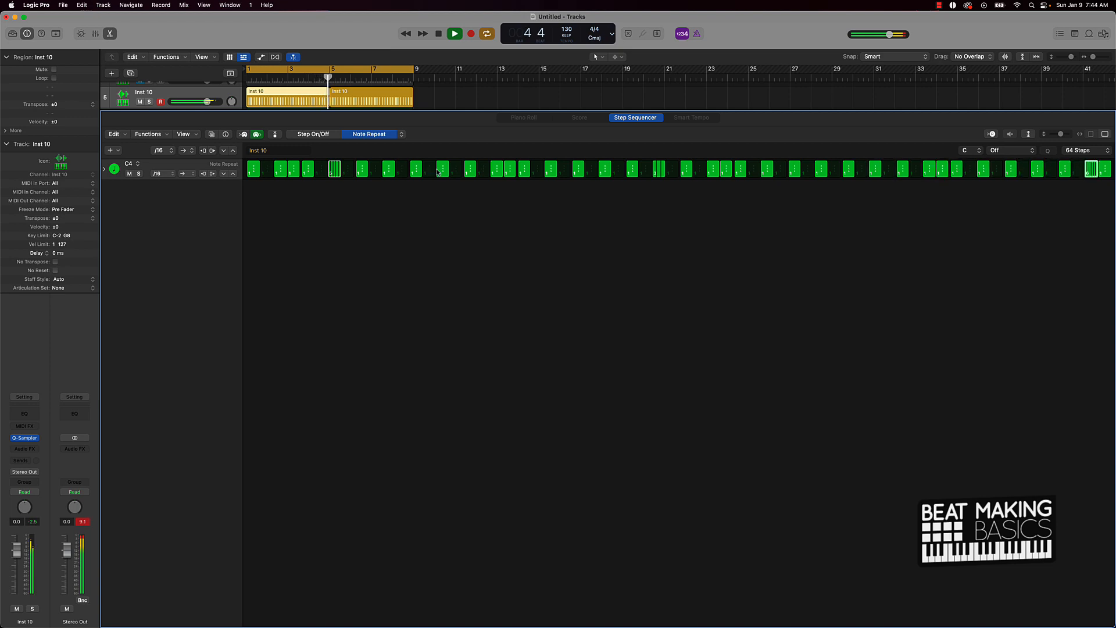
Step: Replace the Inst 10 region at bar 5 with a copy of the edited 64-step pattern and play it back
left_click(399, 104)
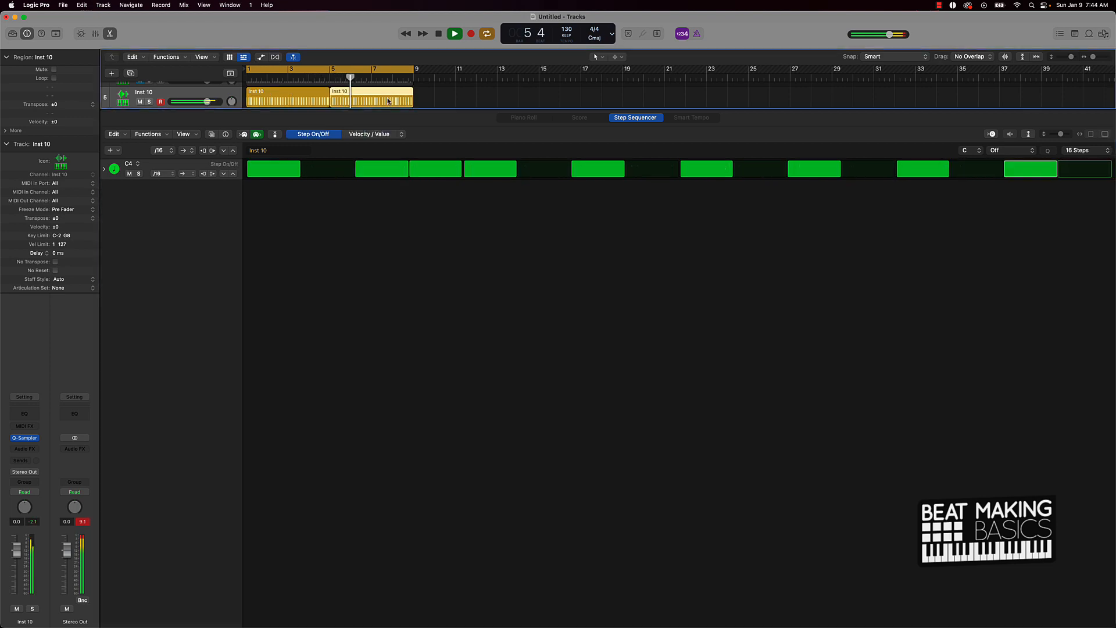
key("space")
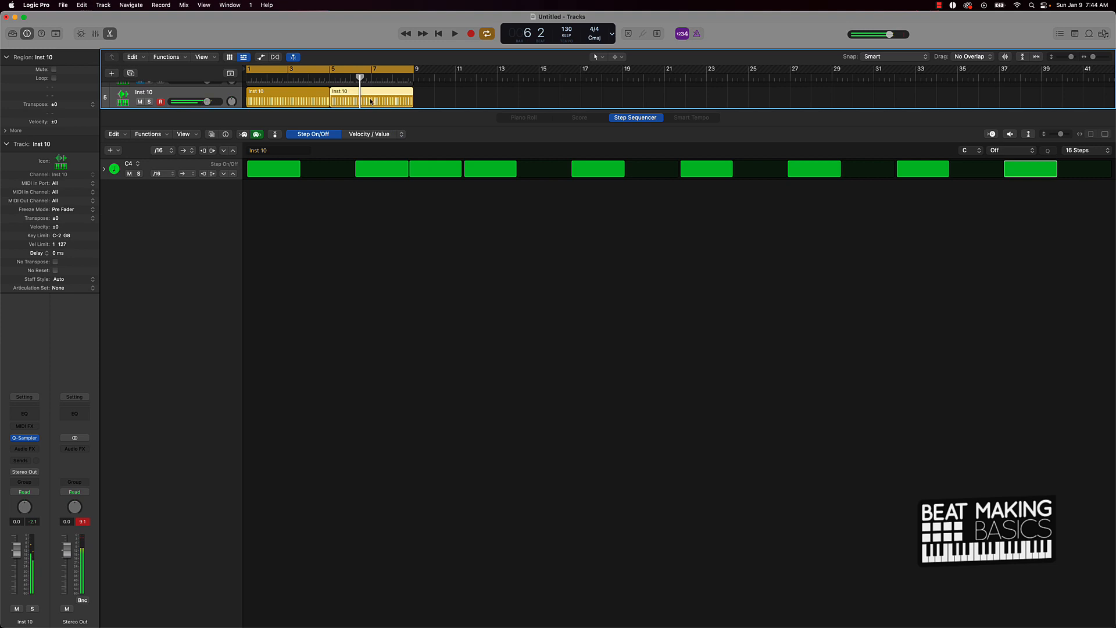
key("Delete")
left_click_drag(286, 100, 370, 100)
key("space")
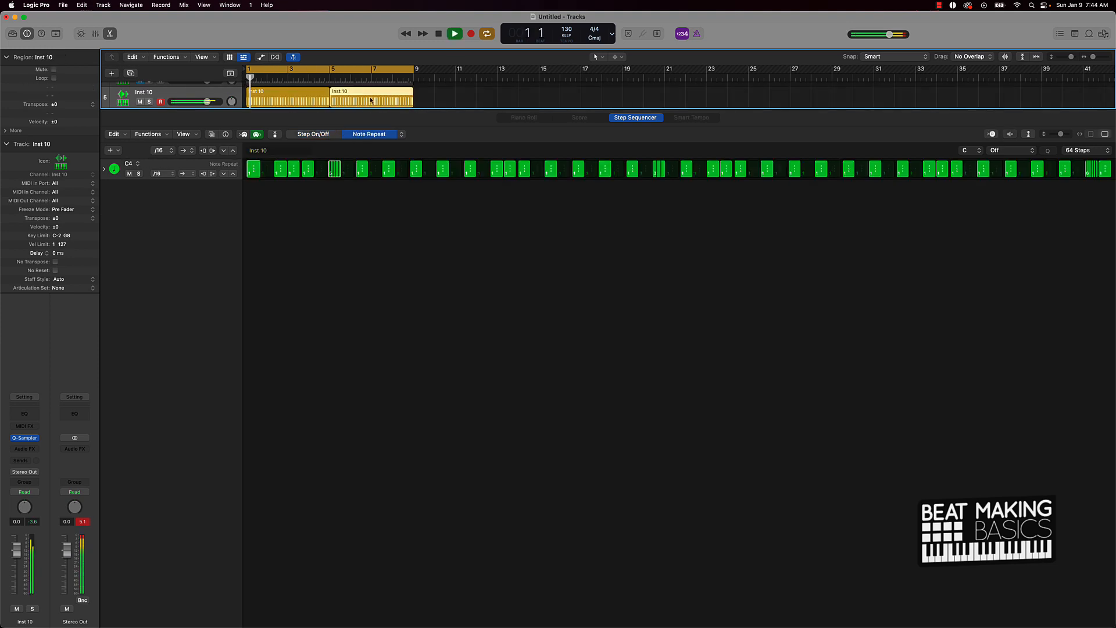
Step: Close the editor, deselect the regions and mute the Inst 8 track while listening to the full beat
key("p")
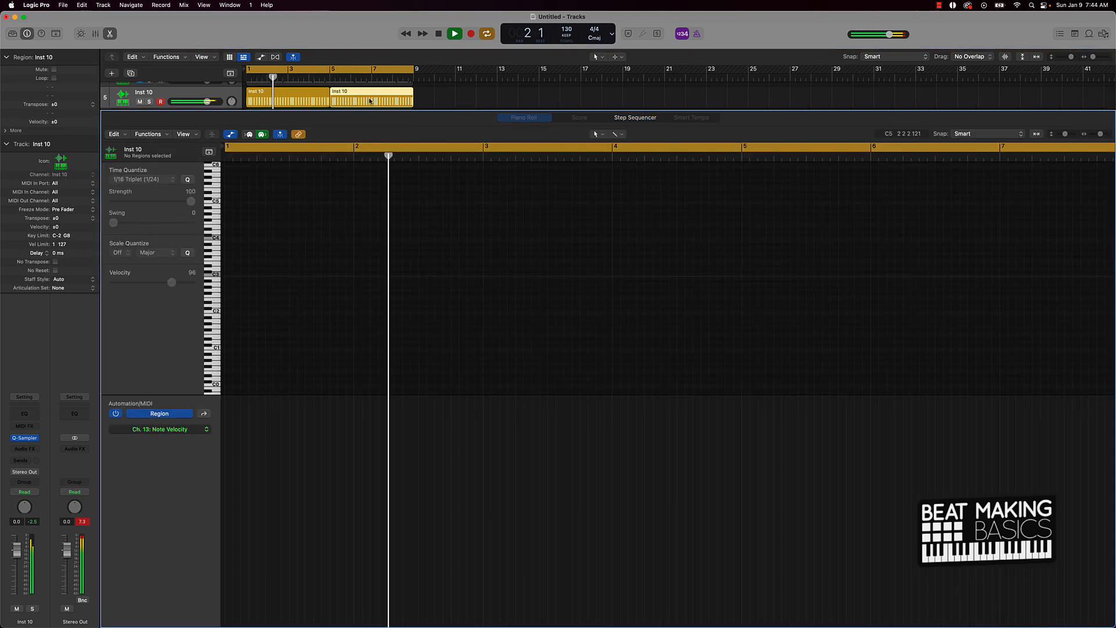
key("p")
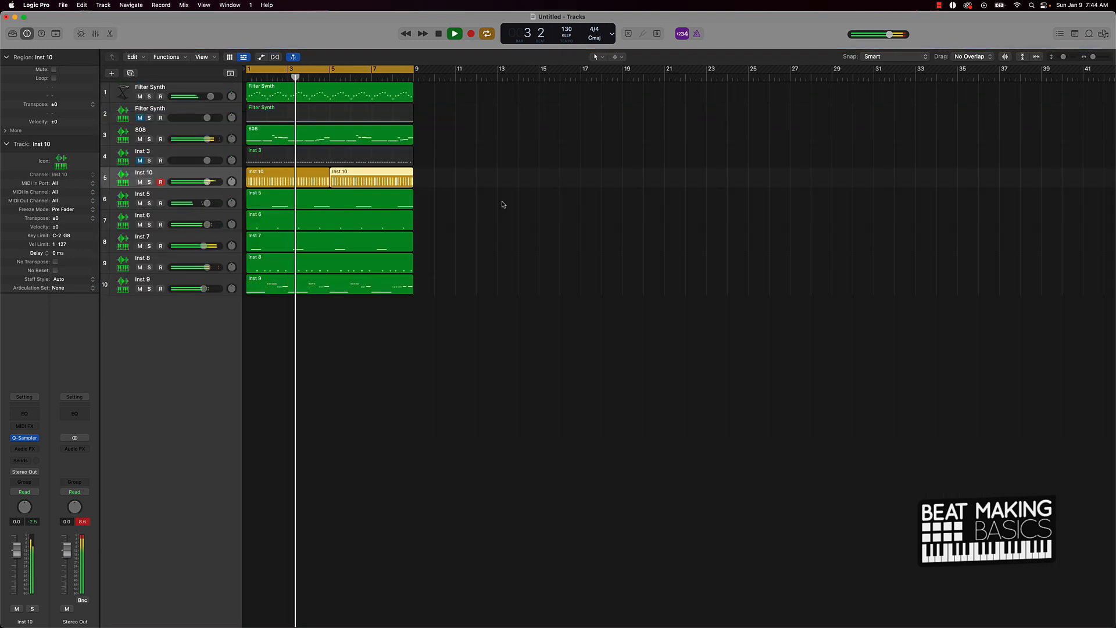
left_click(465, 196)
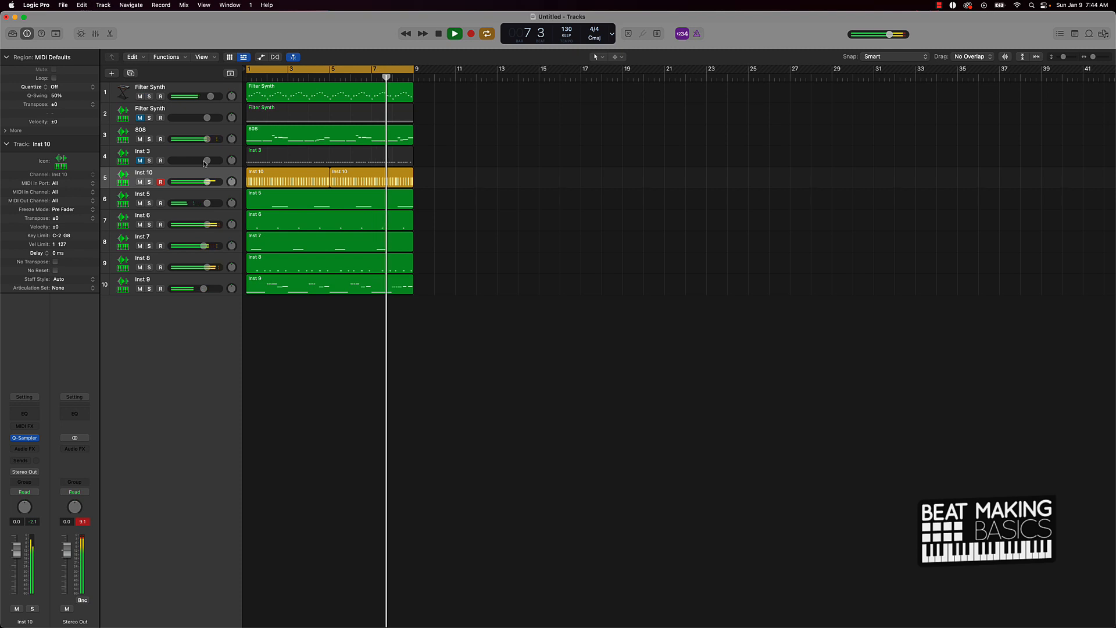
left_click(140, 267)
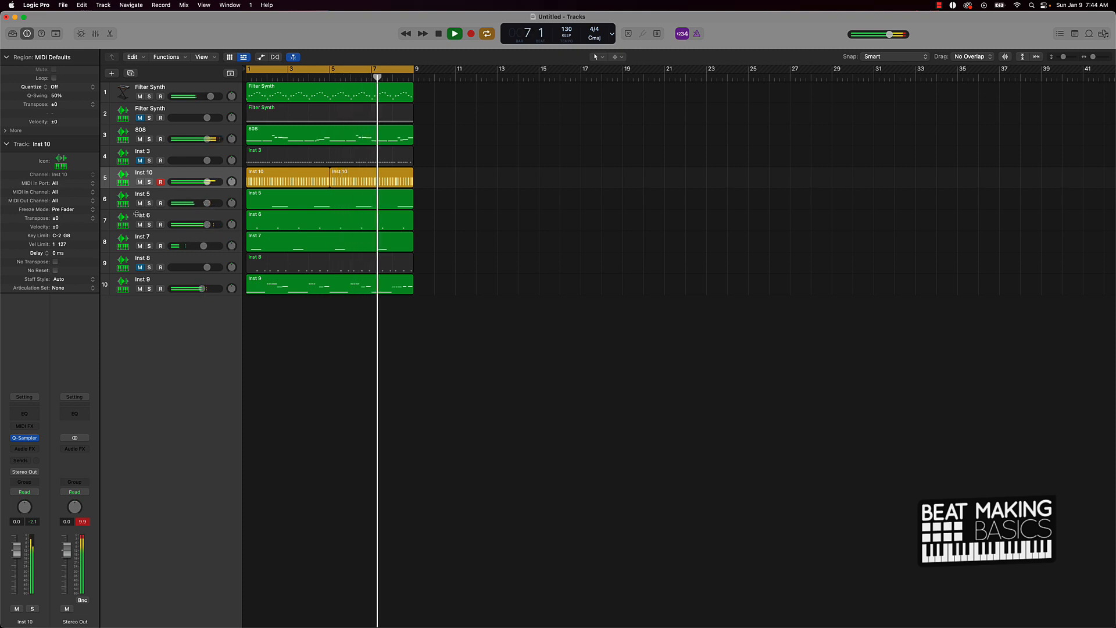
key("space")
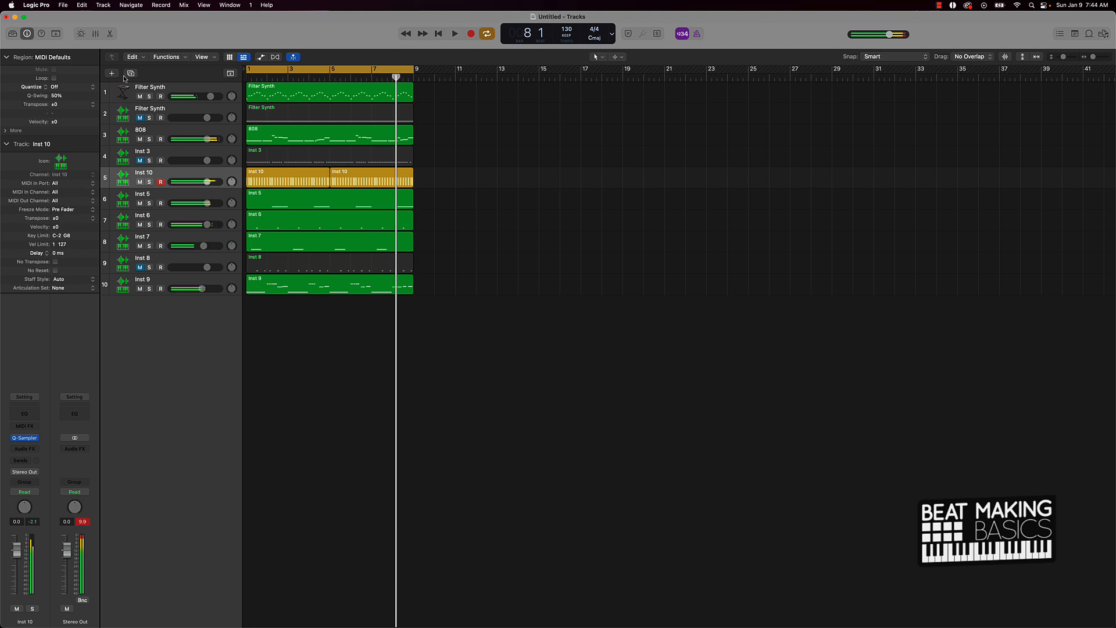
Step: Duplicate the first Filter Synth track and load the Glass Mallet Patterns preset in the new track's Alchemy
left_click(119, 98)
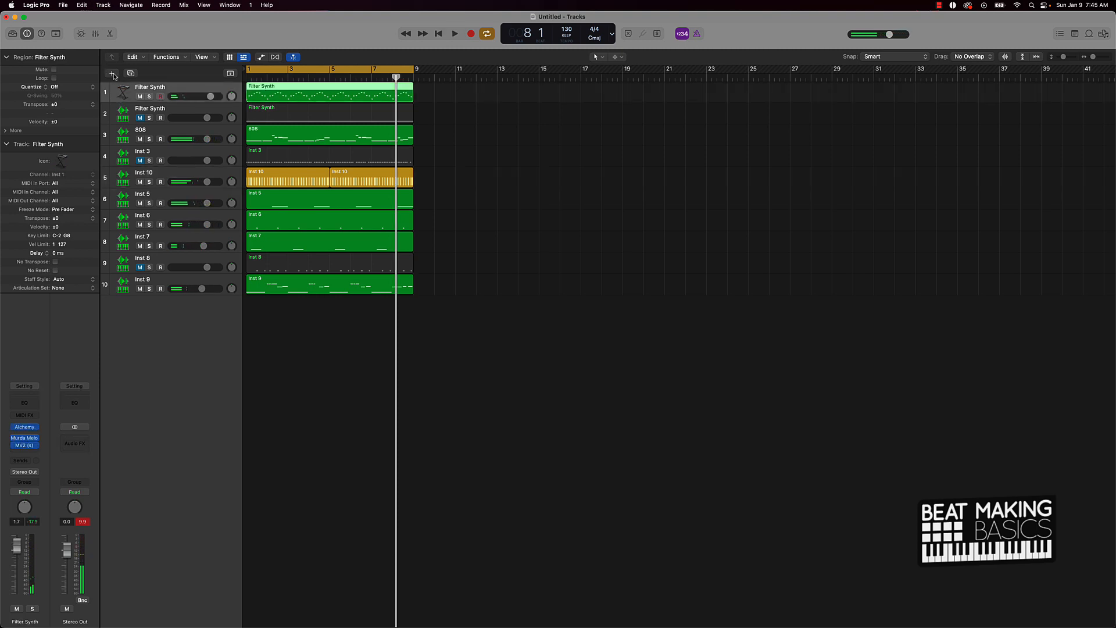
key("super+d")
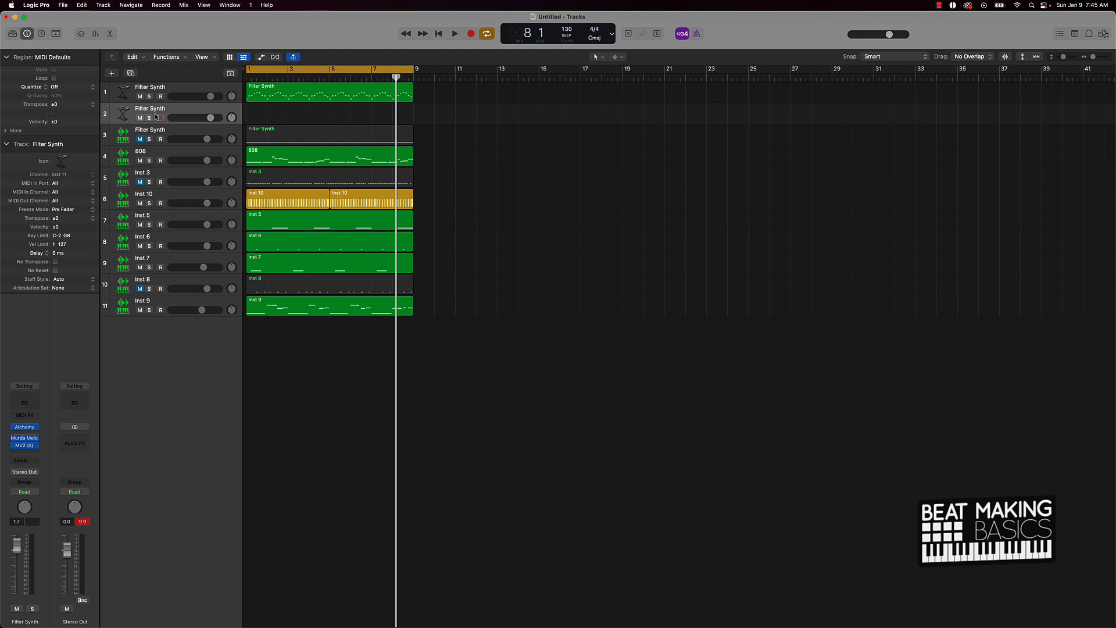
left_click(25, 429)
scroll(773, 289, "down", 10)
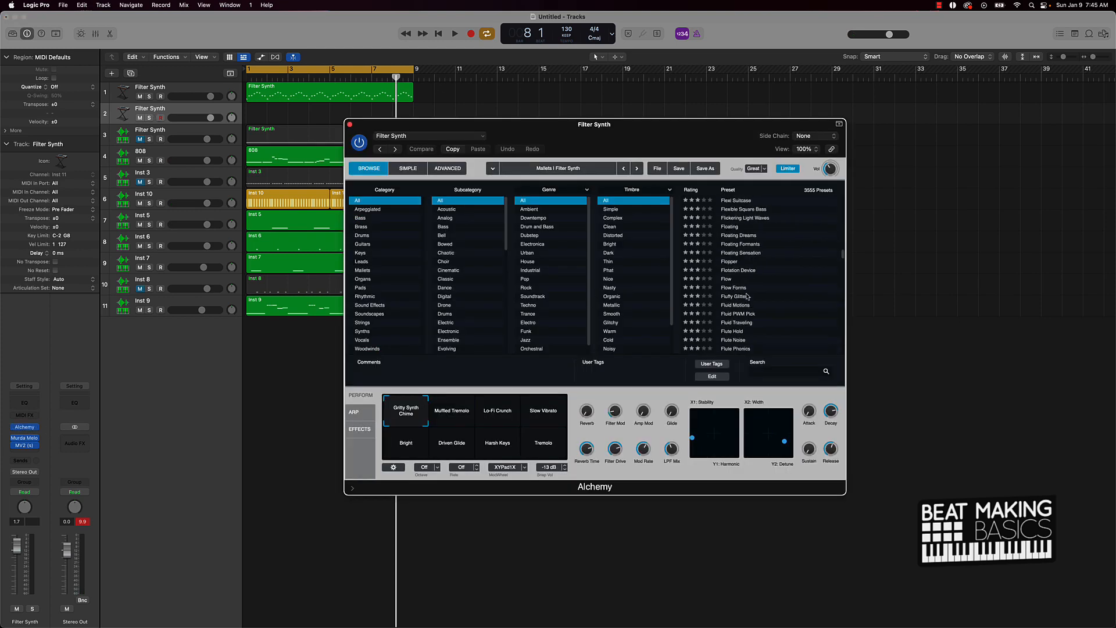
left_click(749, 290)
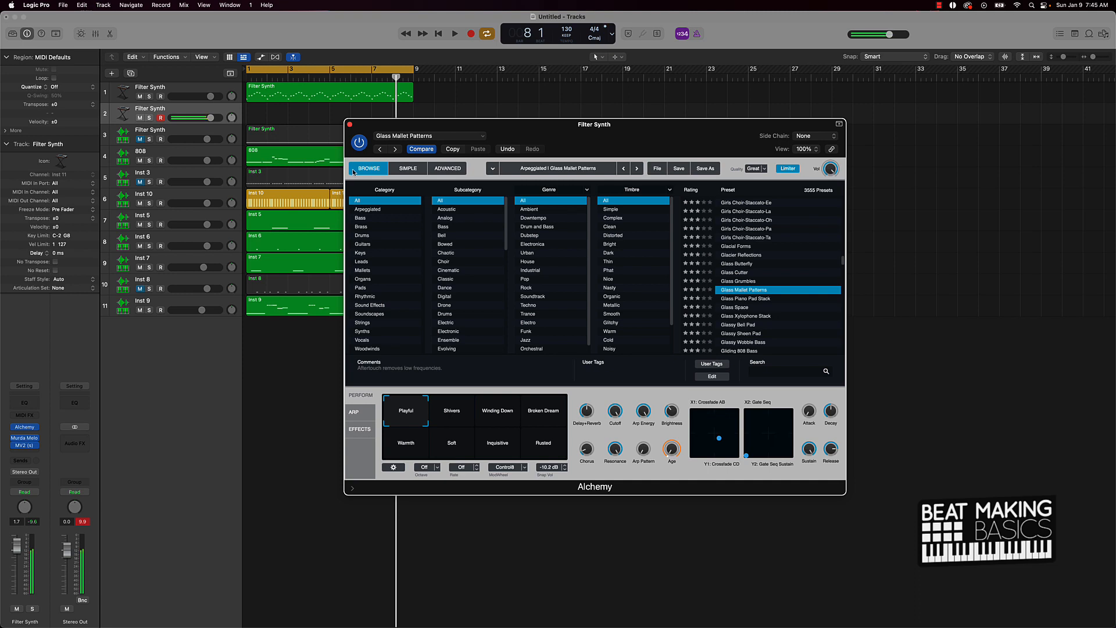
Step: Rehearse and record an eight-bar Glass Mallet Patterns part on the duplicated Filter Synth track, closing Alchemy when done
key("Return")
key("space")
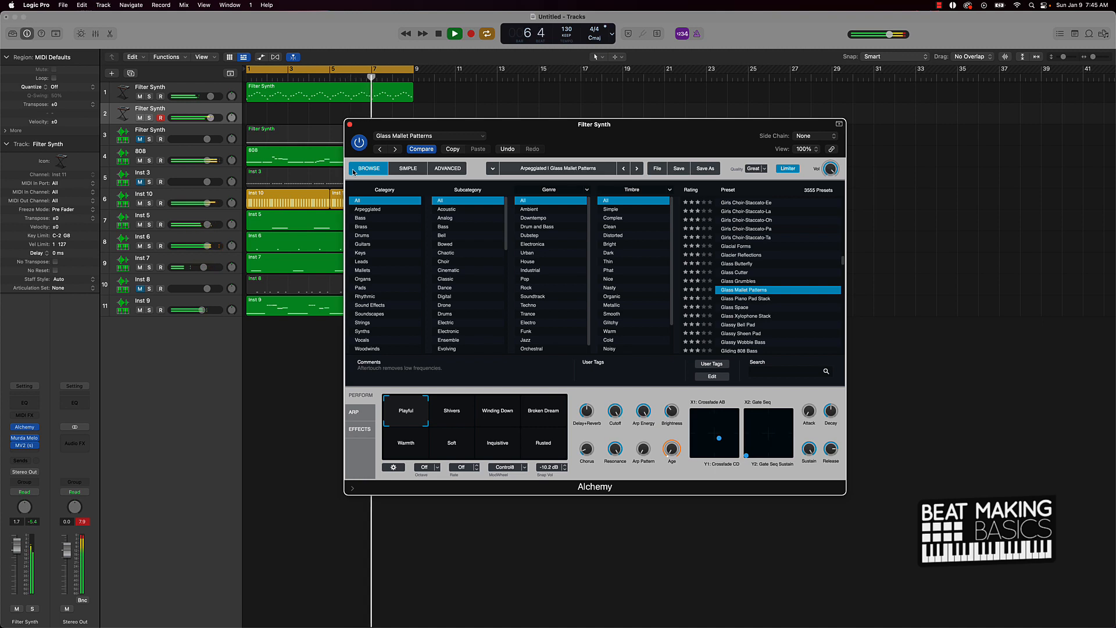
key("space")
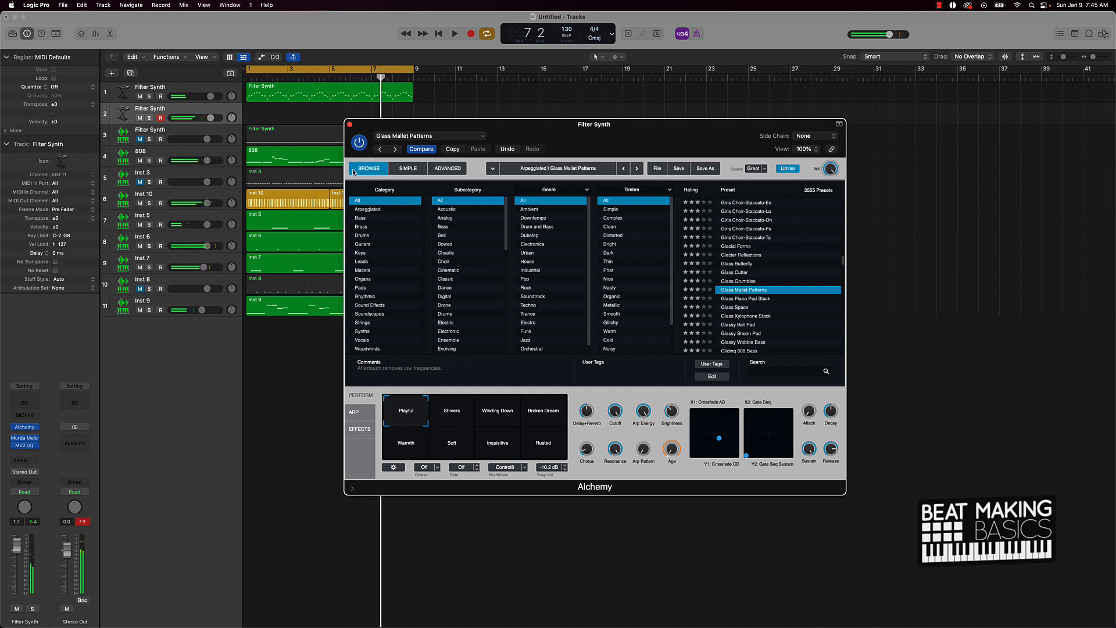
key("space")
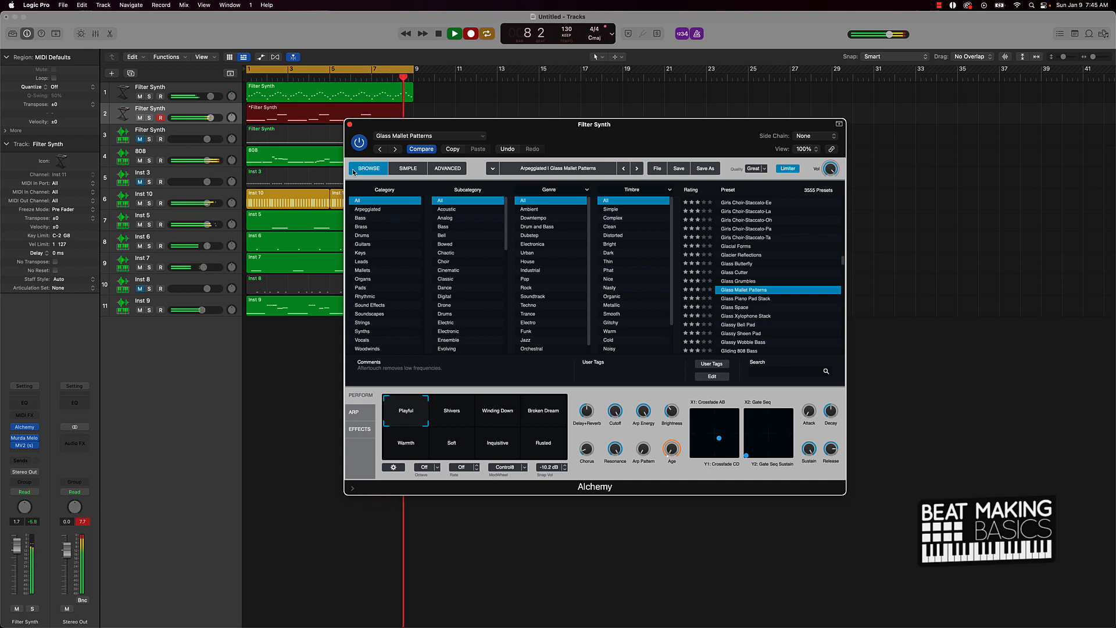
key("space")
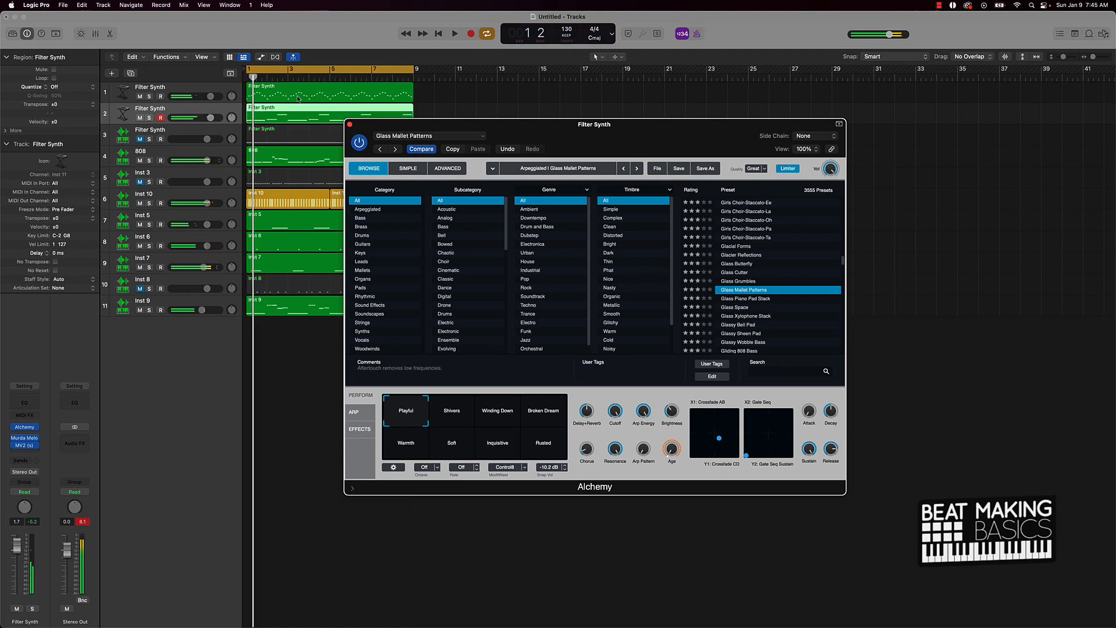
left_click(350, 125)
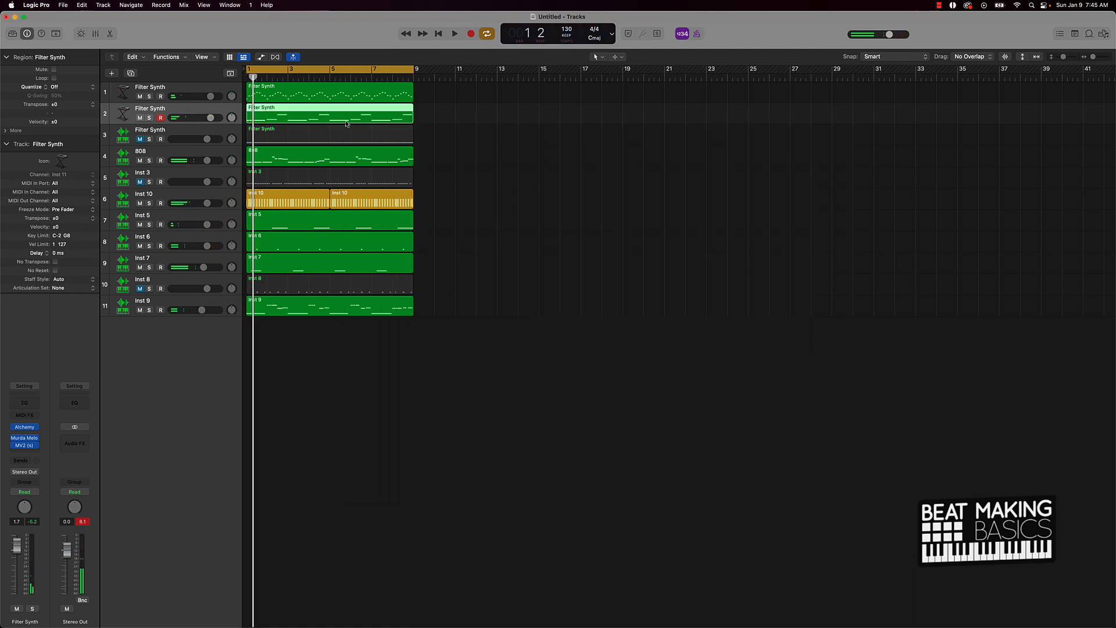
Step: Open the newly recorded Filter Synth region in the Piano Roll, select all its notes and open the Time Quantize choices
double_click(357, 118)
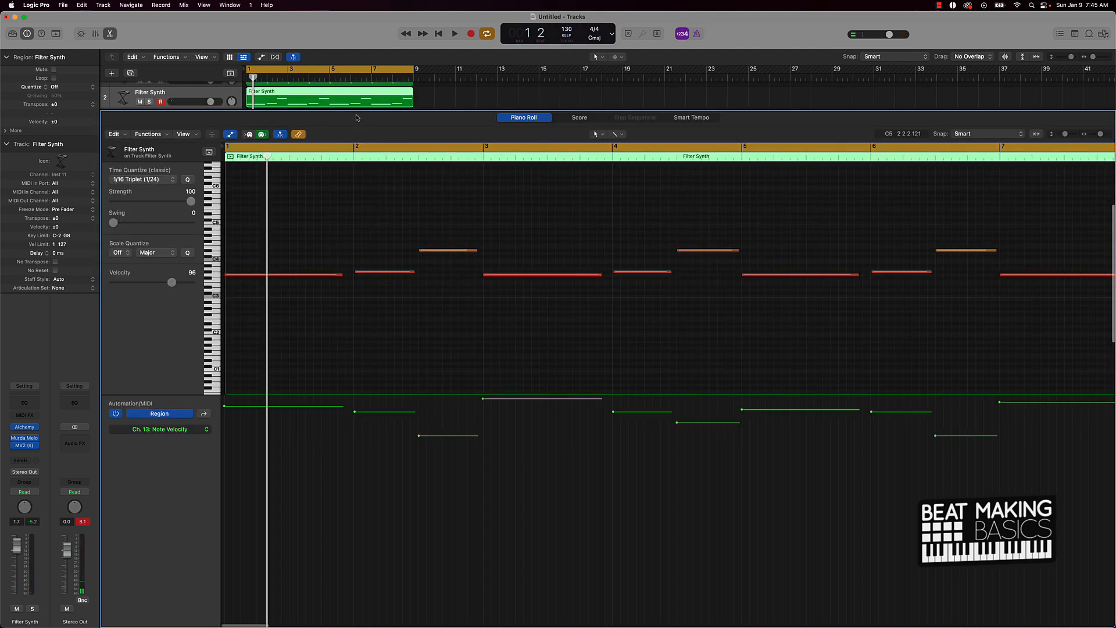
key("super+a")
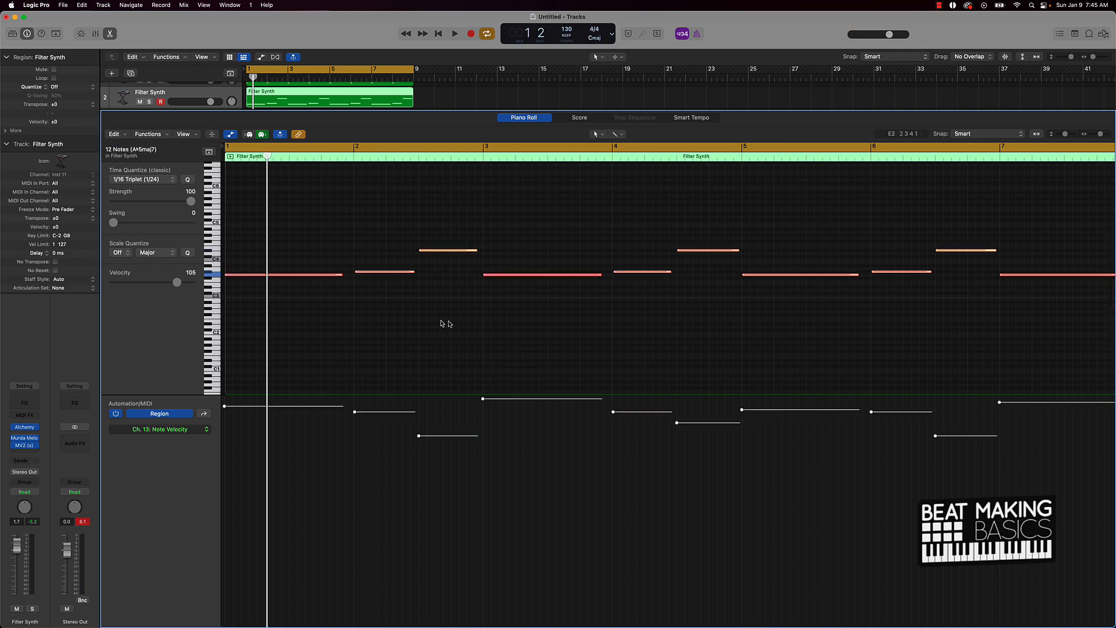
left_click(142, 179)
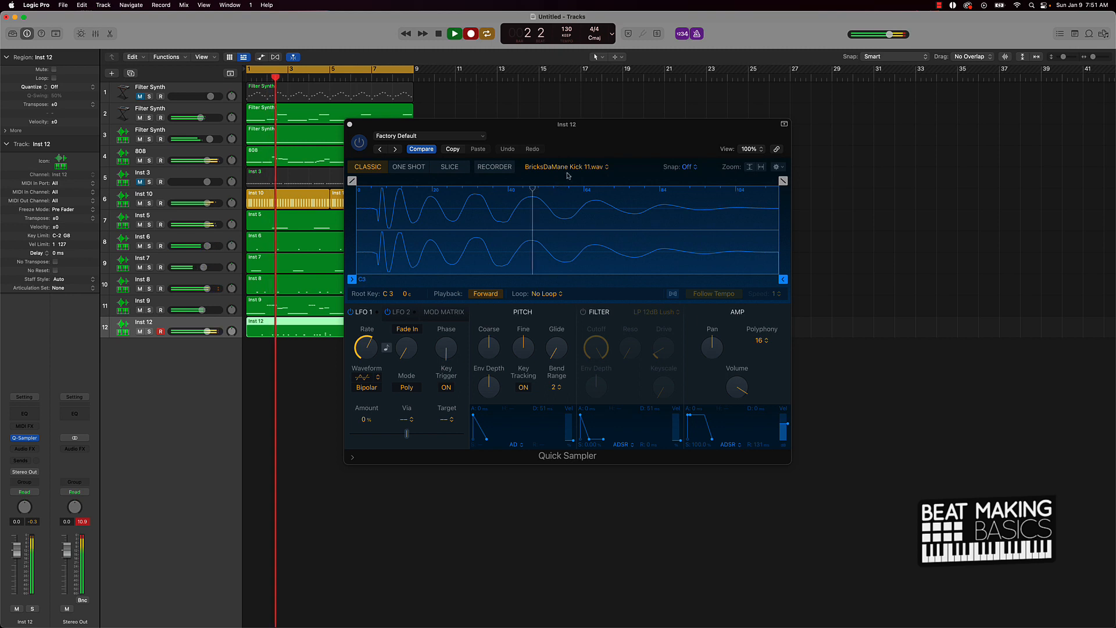
Step: Start saving the project and open its save settings
left_click_drag(587, 138, 716, 136)
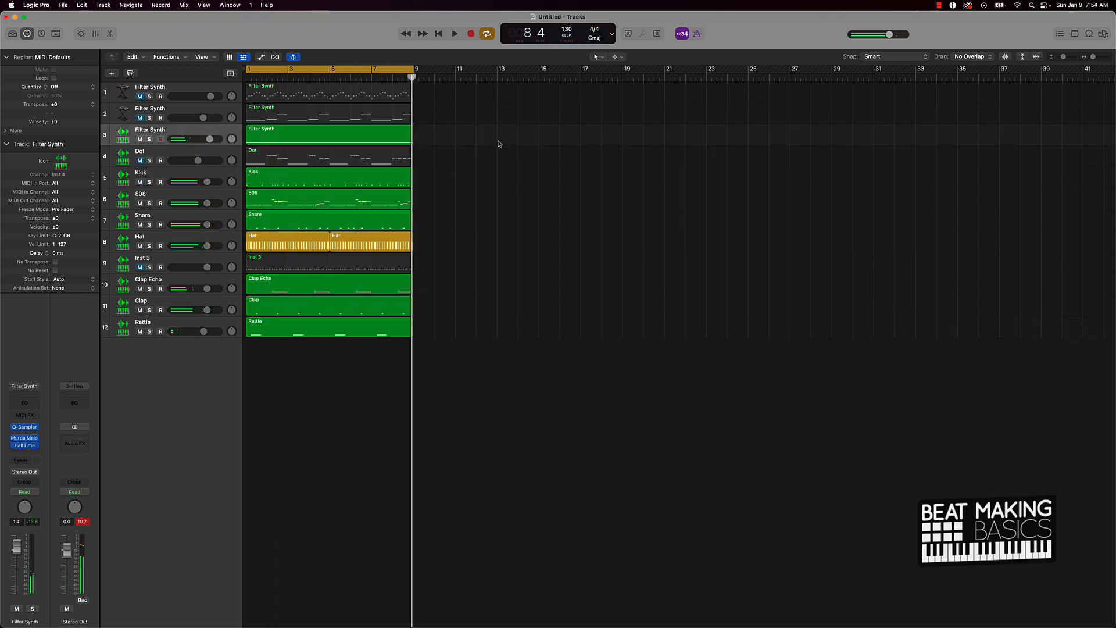
key("super+s")
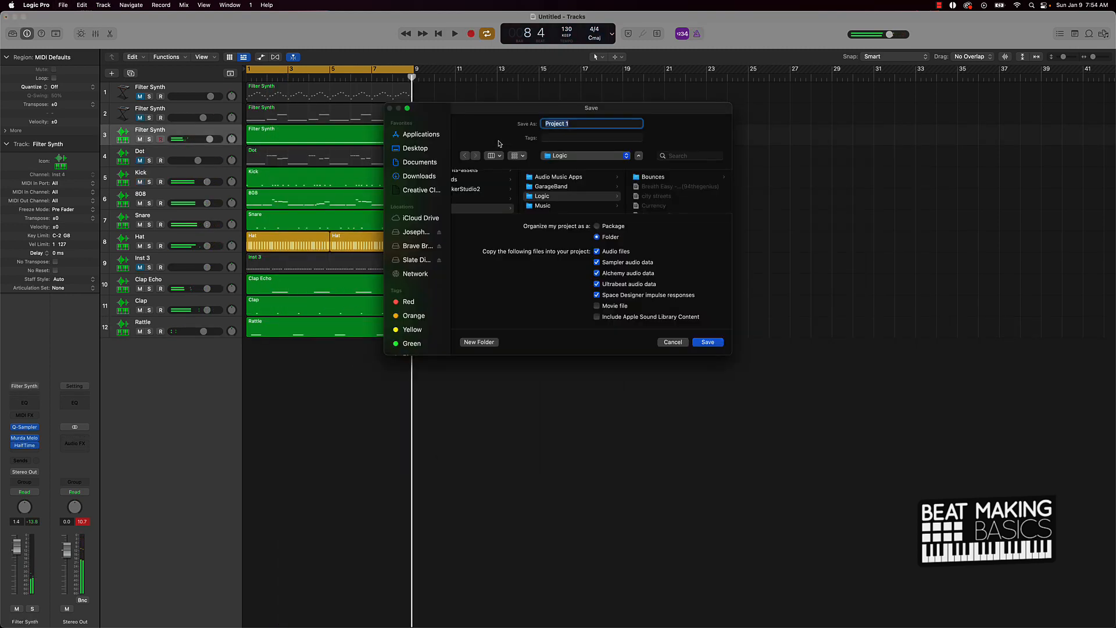